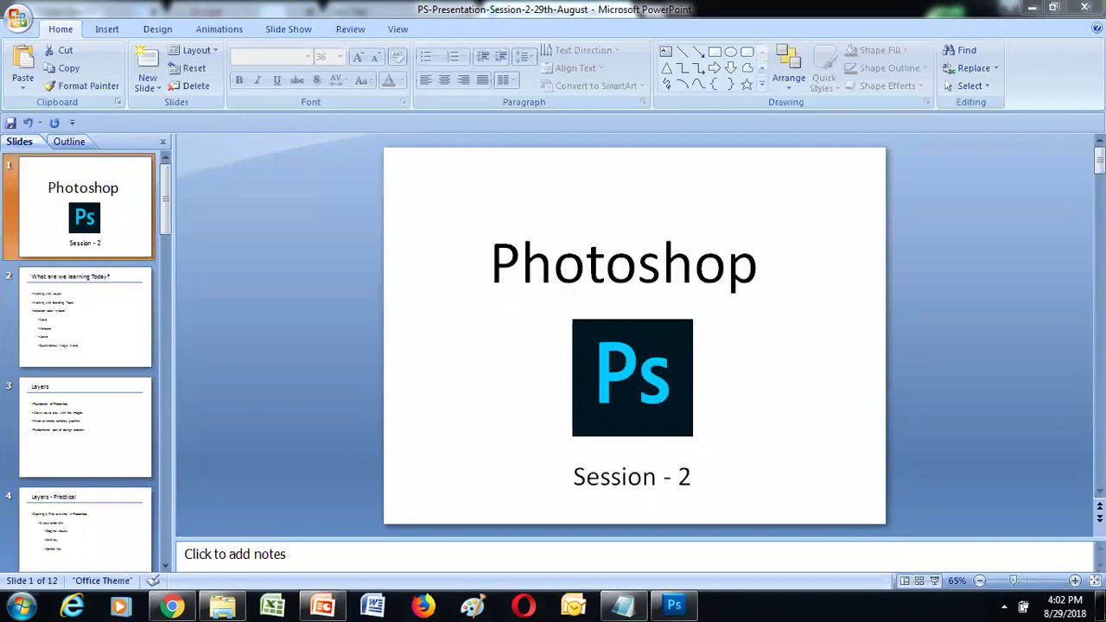
# Return to PowerPoint's 'Photoshop Session - 2' title slide, slide 1 of 12
pyautogui.click(674, 605)
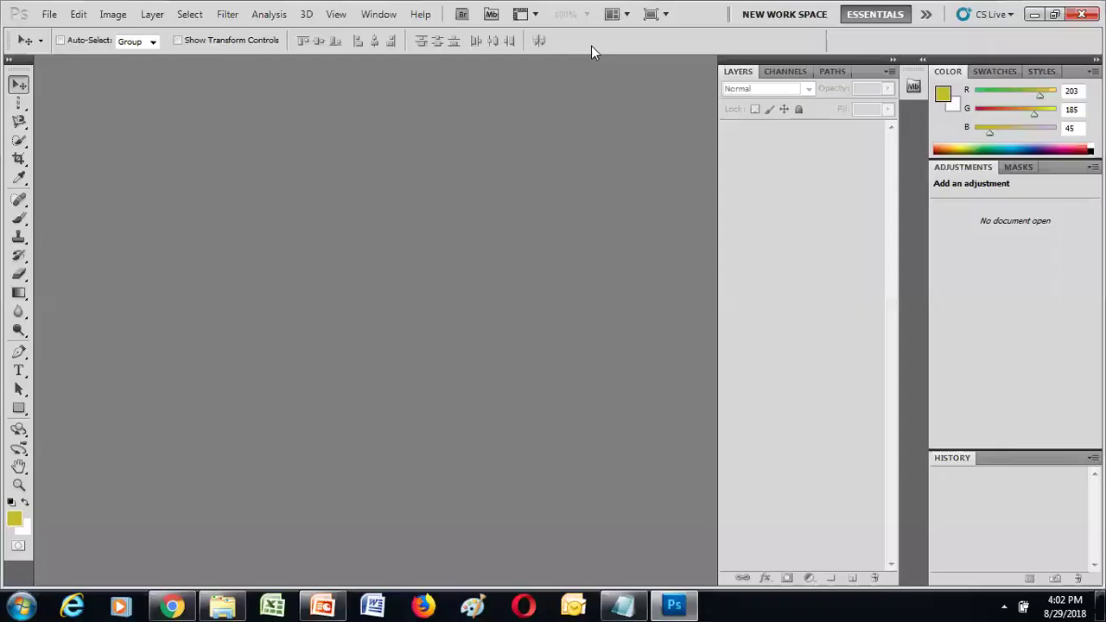
pyautogui.click(1035, 14)
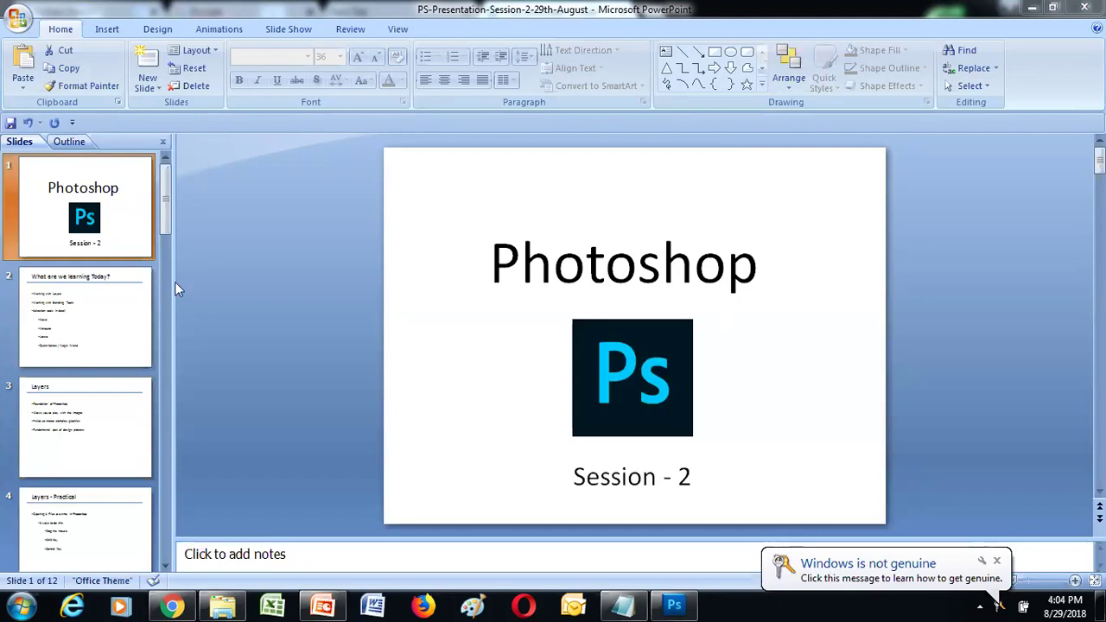
# Step from slide 2 'What are we learning Today?' to slide 3, 'Layers'
pyautogui.click(65, 309)
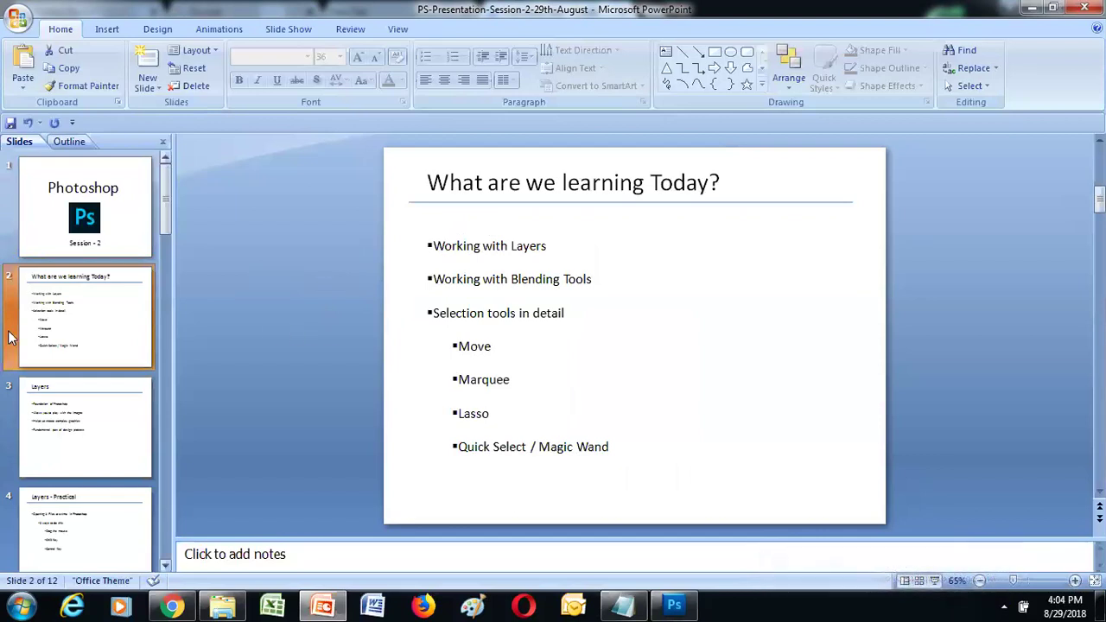
pyautogui.click(65, 428)
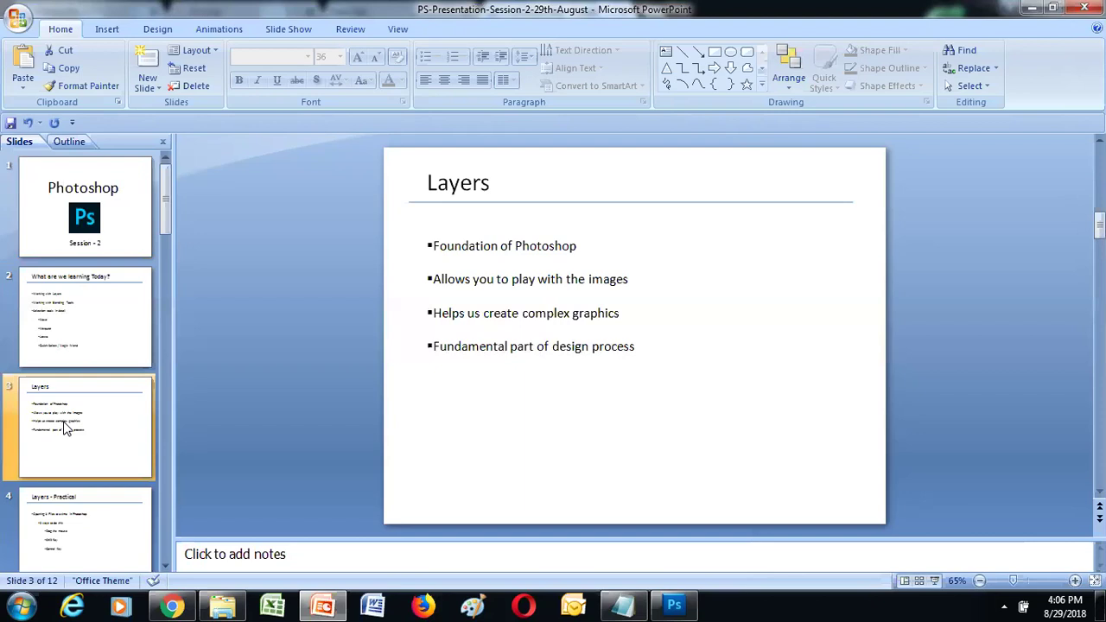
# Bring Chrome to the front, showing Zoom's post-attendee sign-up page
pyautogui.click(676, 605)
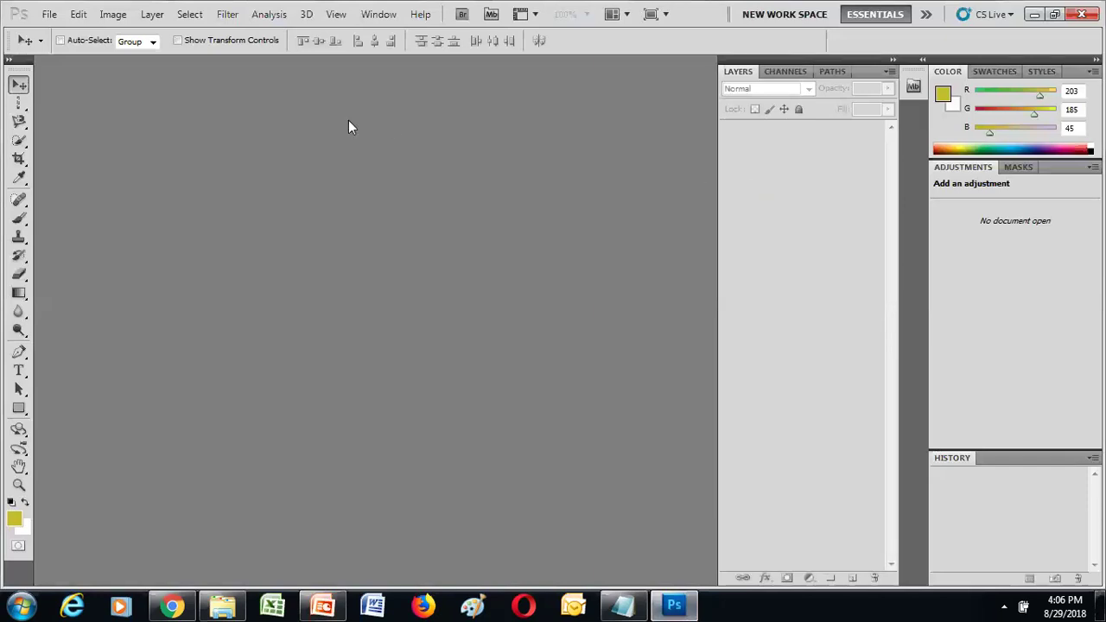
pyautogui.click(176, 604)
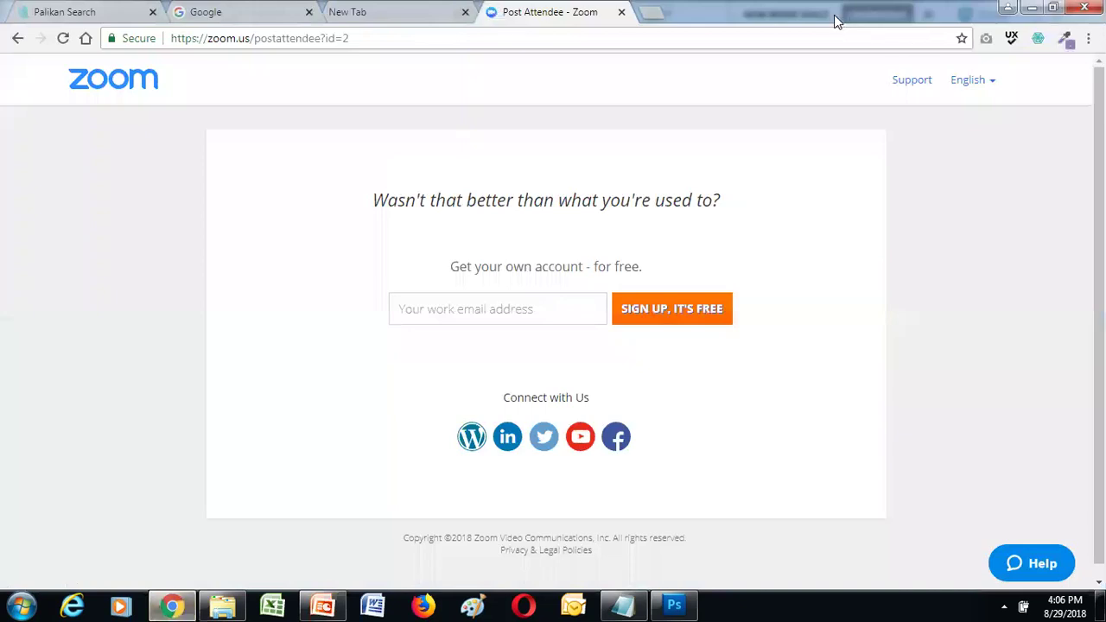
# Search Google for 'unsplash' and open the Unsplash homepage from the results
pyautogui.click(256, 11)
pyautogui.write('unsplash')
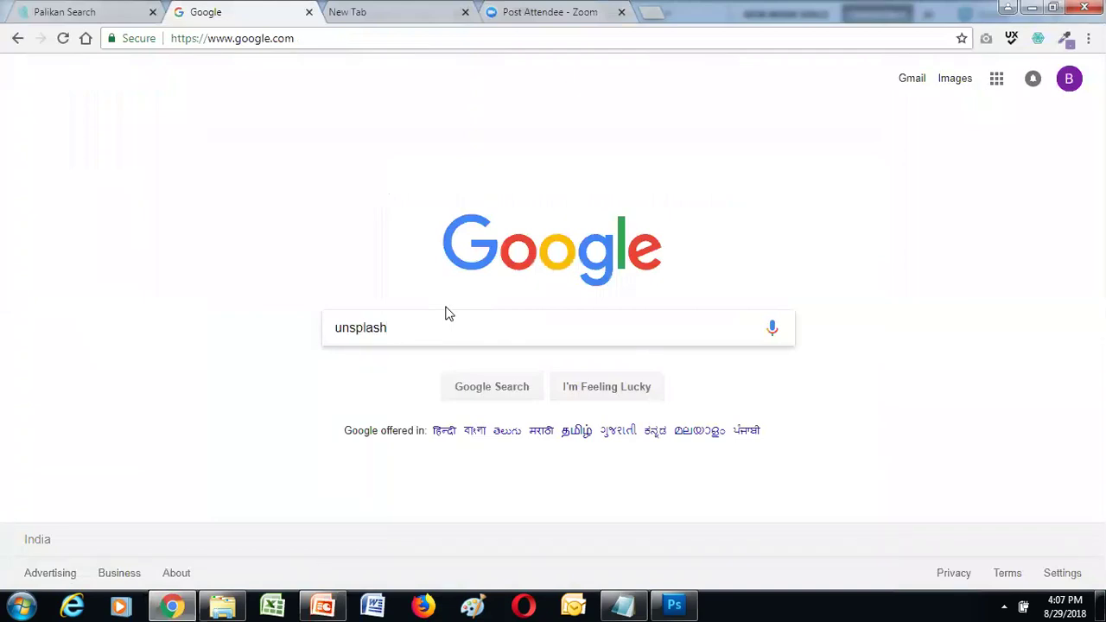
pyautogui.press('Return')
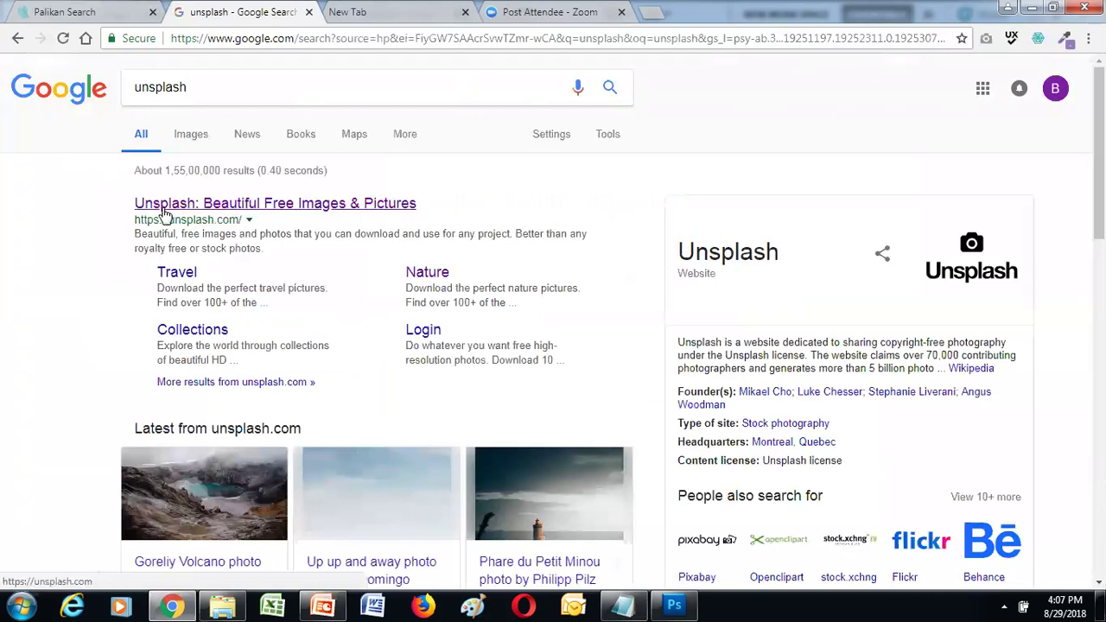
pyautogui.click(156, 205)
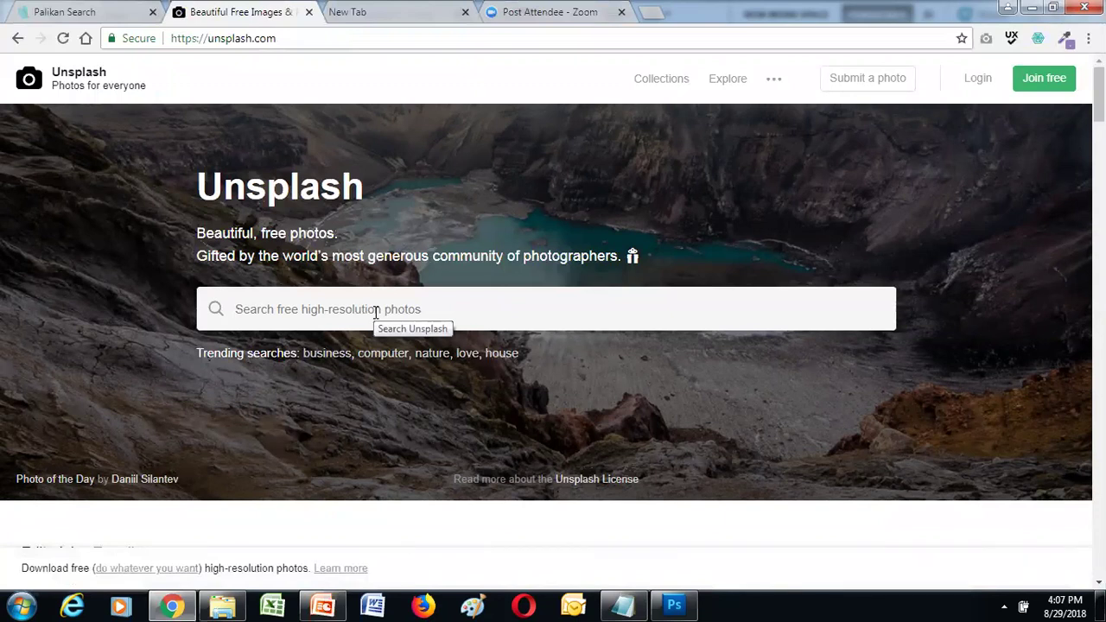
# Search Unsplash for 'nature' and browse the photo results
pyautogui.click(376, 313)
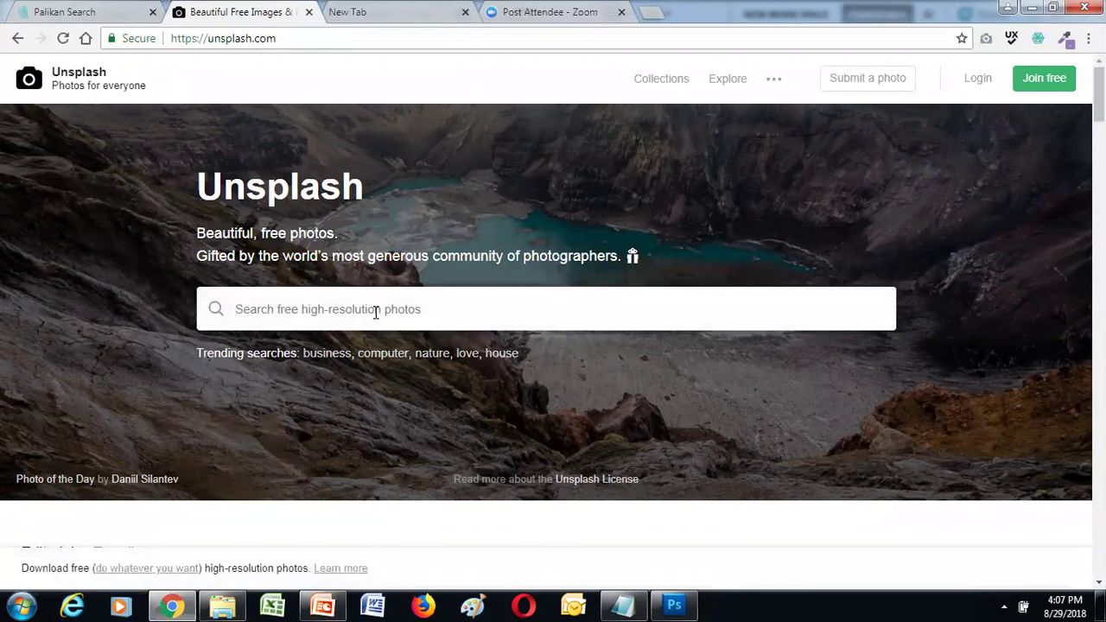
pyautogui.write('nature')
pyautogui.press('Return')
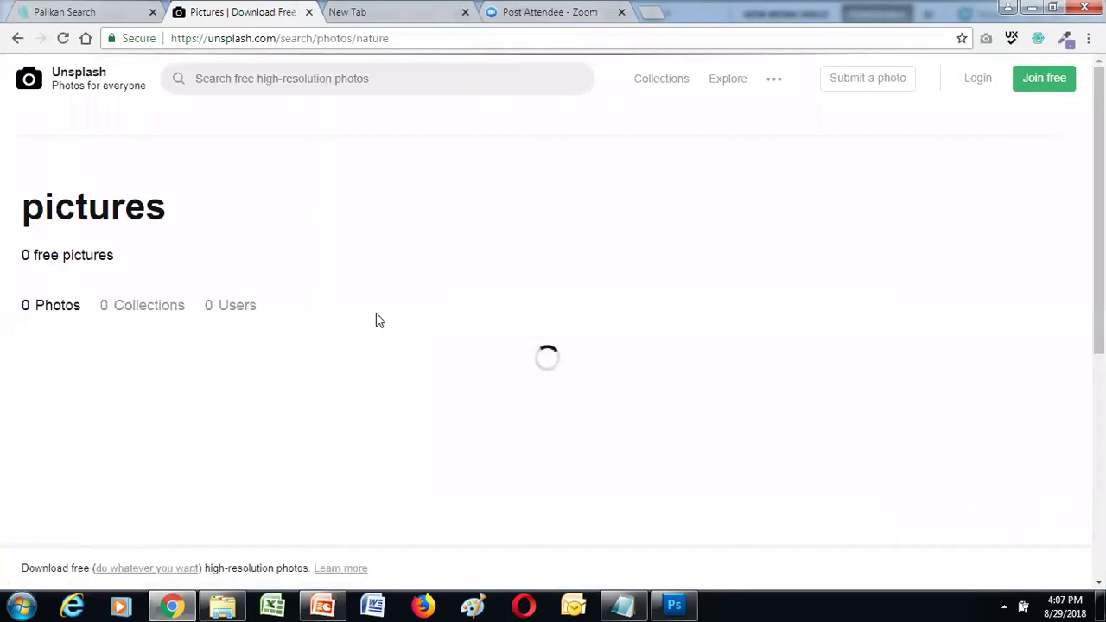
pyautogui.scroll(-1, 471, 277)
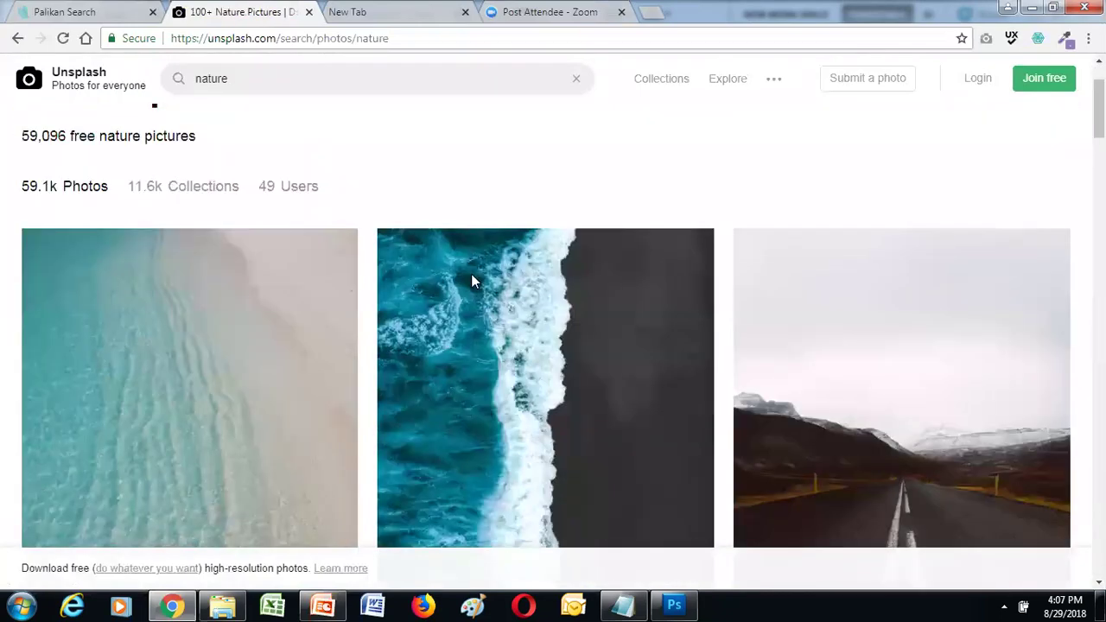
pyautogui.scroll(-3, 471, 274)
pyautogui.scroll(4, 471, 274)
pyautogui.scroll(-3, 471, 274)
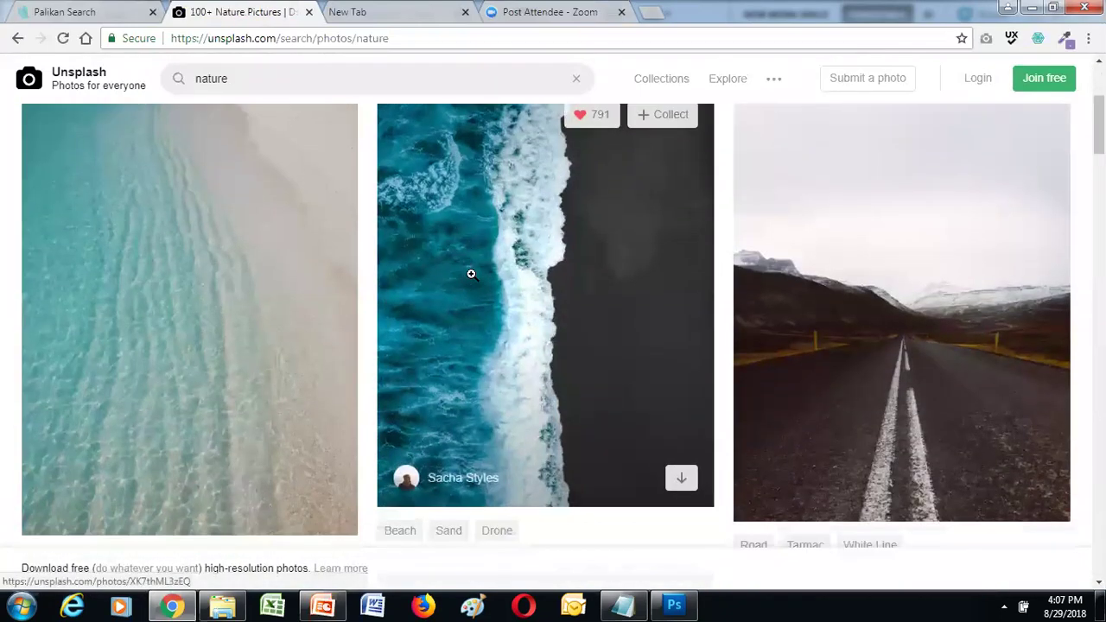
pyautogui.scroll(1, 469, 272)
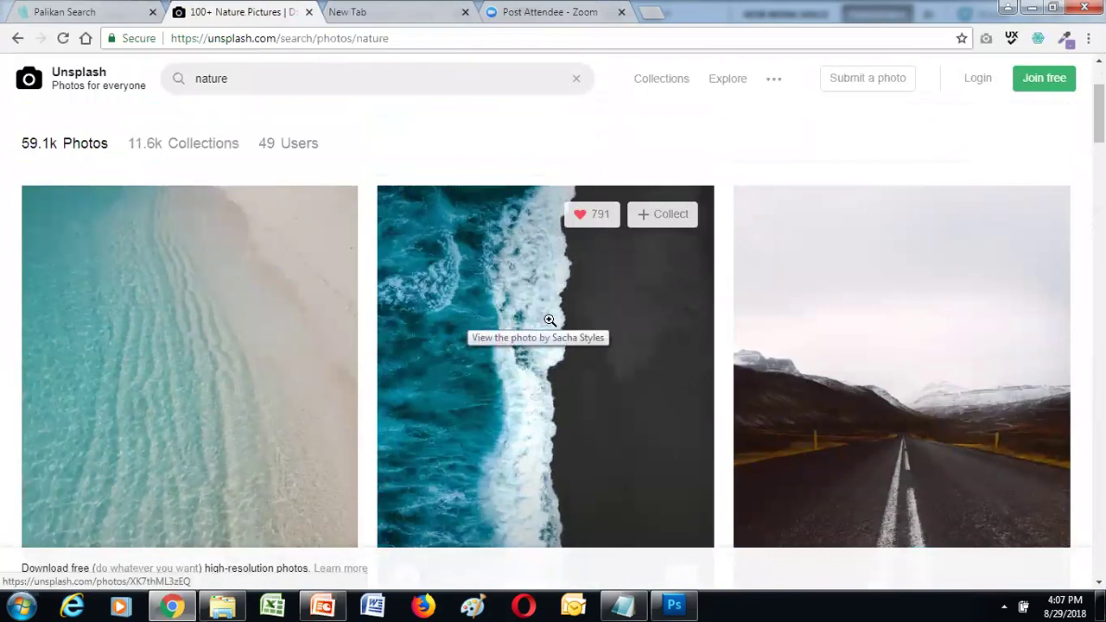
# Download the aerial wave photo for free and show the JPEG in Downloads
pyautogui.click(570, 379)
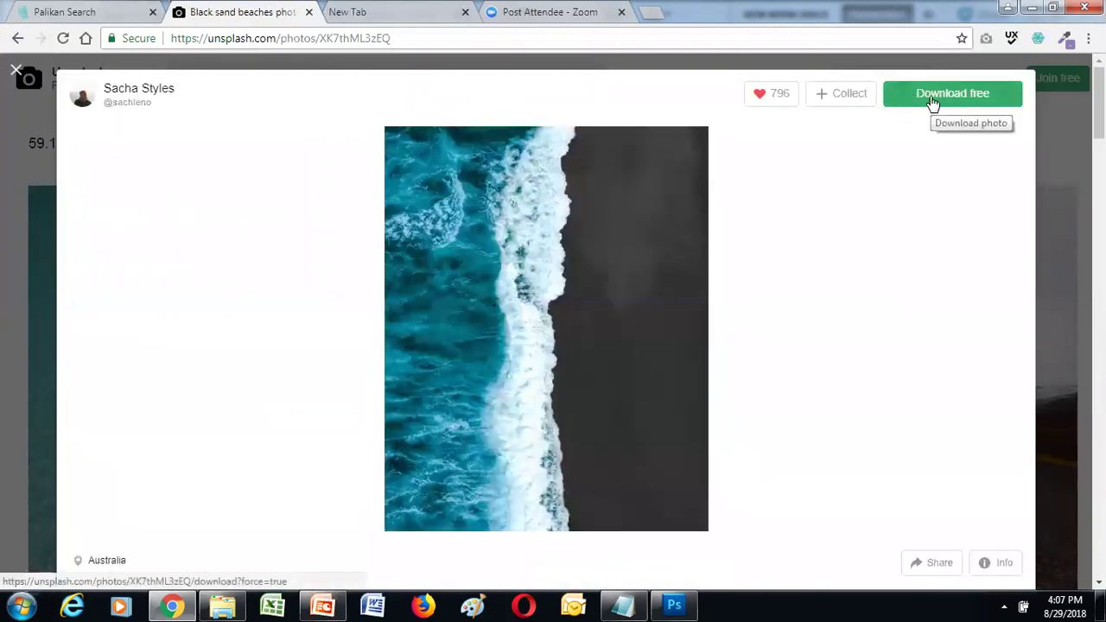
pyautogui.click(933, 103)
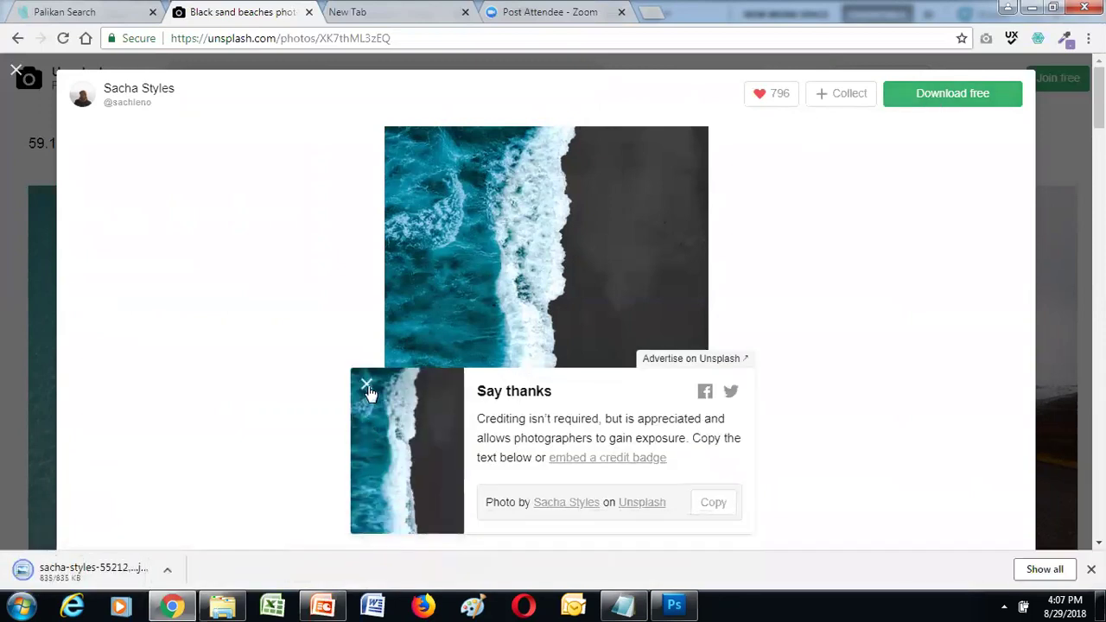
pyautogui.click(368, 387)
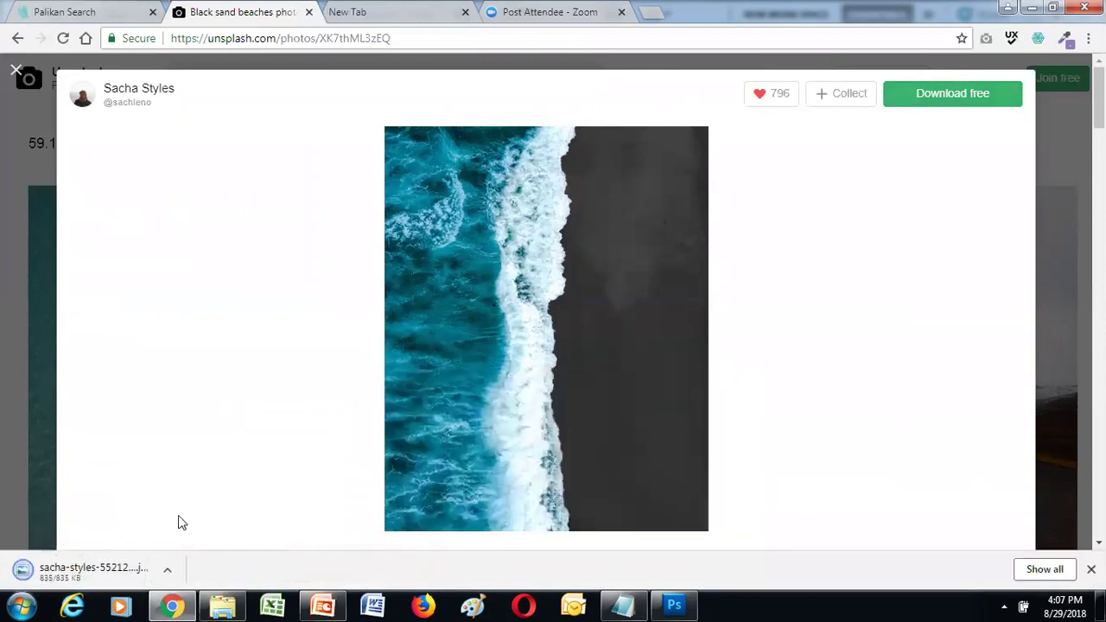
pyautogui.click(169, 570)
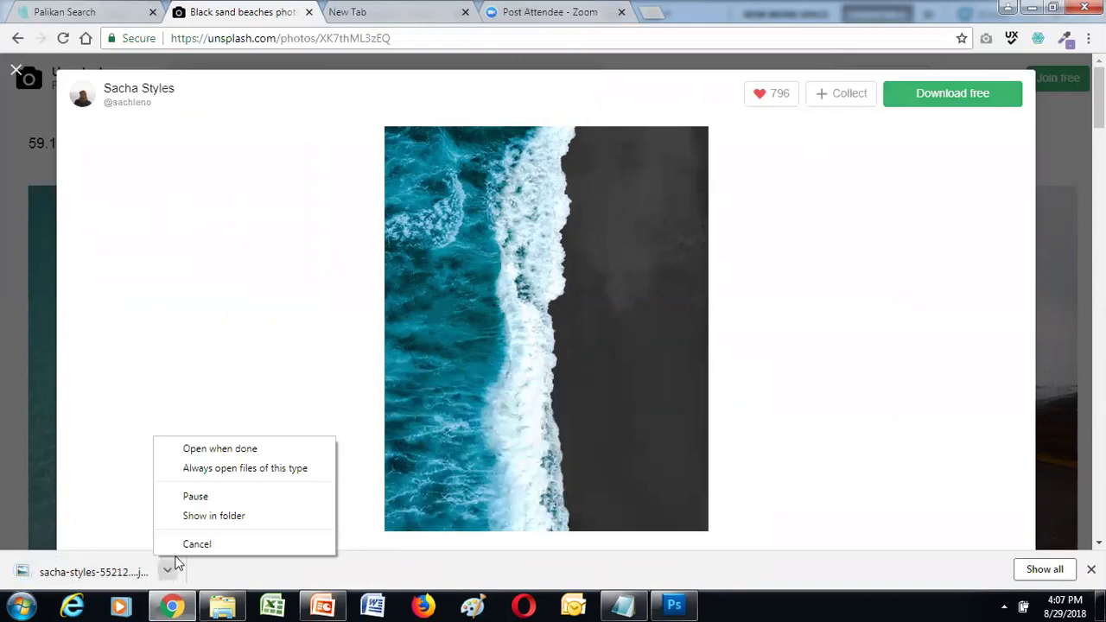
pyautogui.click(226, 517)
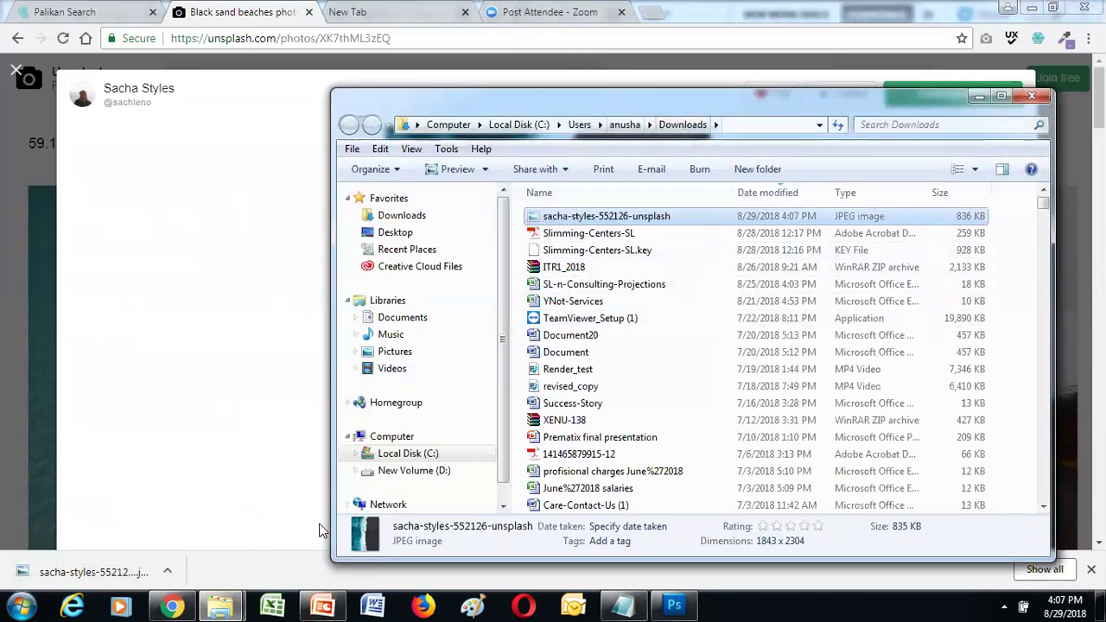
# Move the downloaded wave photo from Downloads into the Photoshop folder
pyautogui.click(220, 605)
pyautogui.moveTo(220, 606)
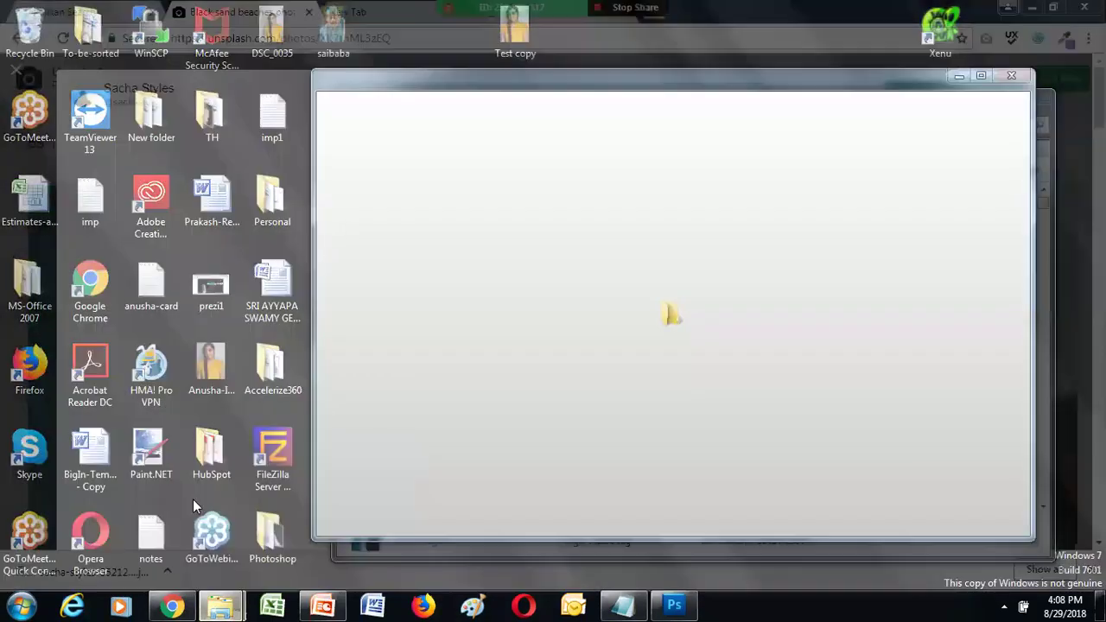
pyautogui.click(186, 514)
pyautogui.click(734, 340)
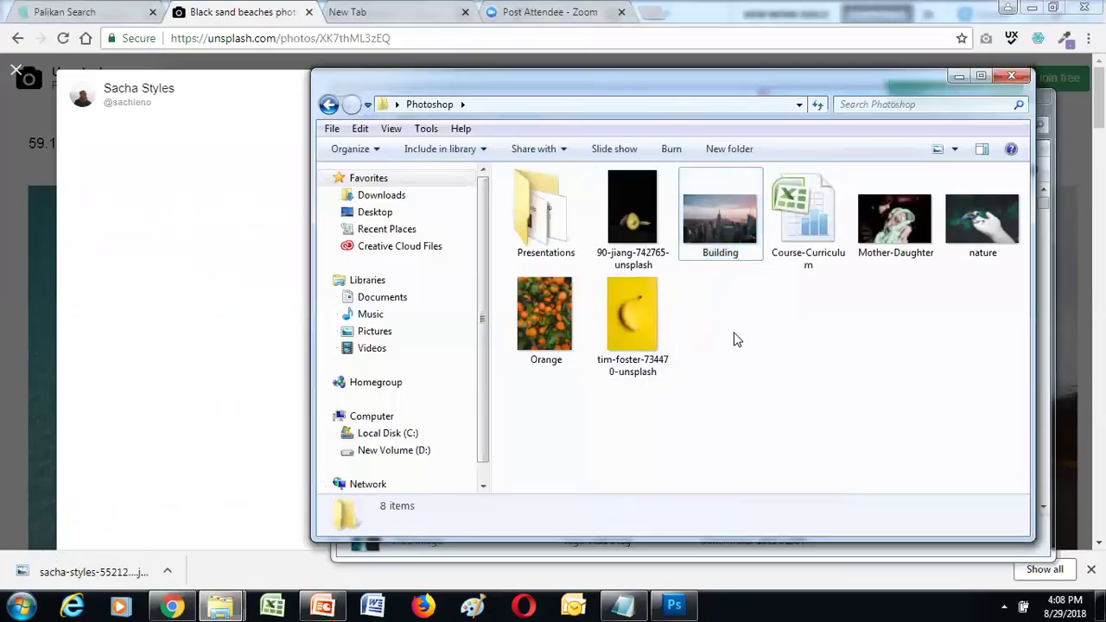
pyautogui.moveTo(734, 340); pyautogui.dragTo(734, 340)
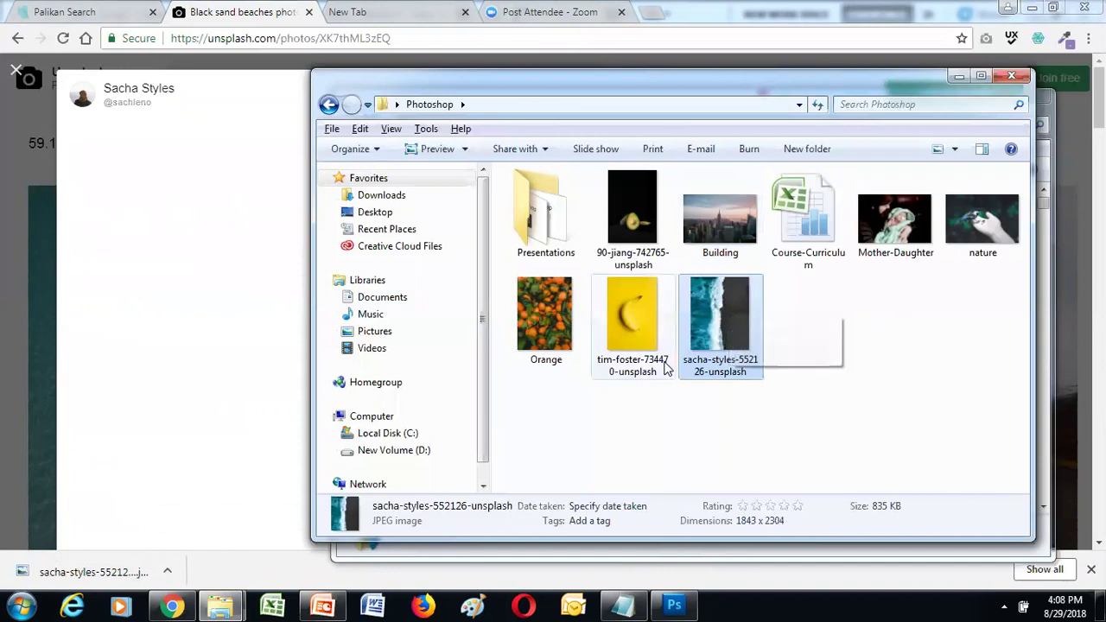
pyautogui.rightClick(710, 377)
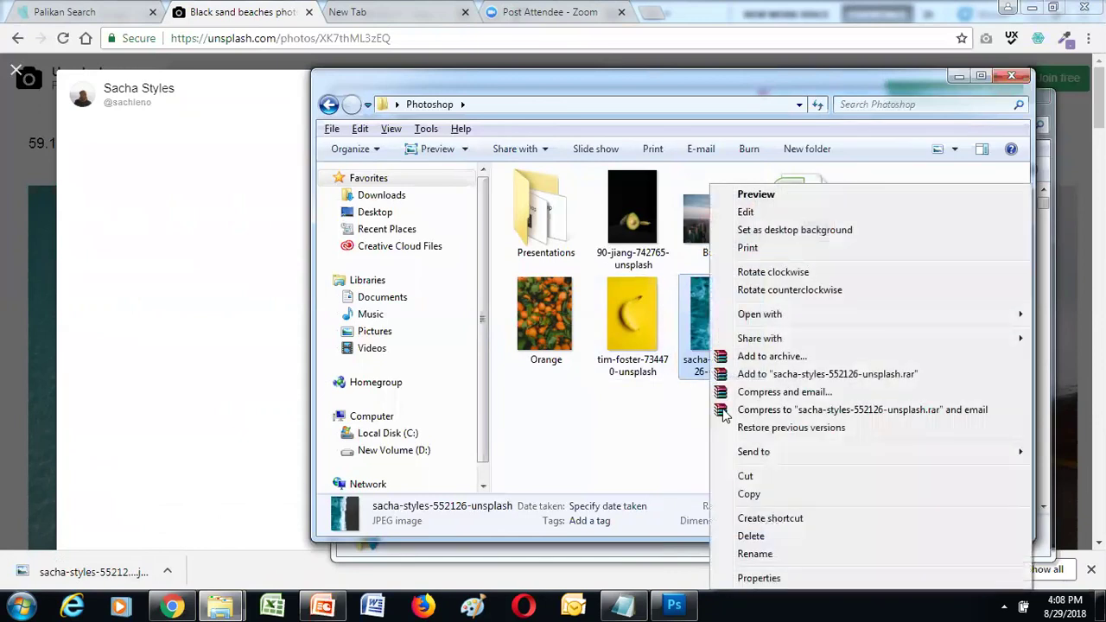
pyautogui.click(624, 442)
# Rename the wave photo to 'beach', put away both Explorer windows, and close the photo
pyautogui.rightClick(706, 334)
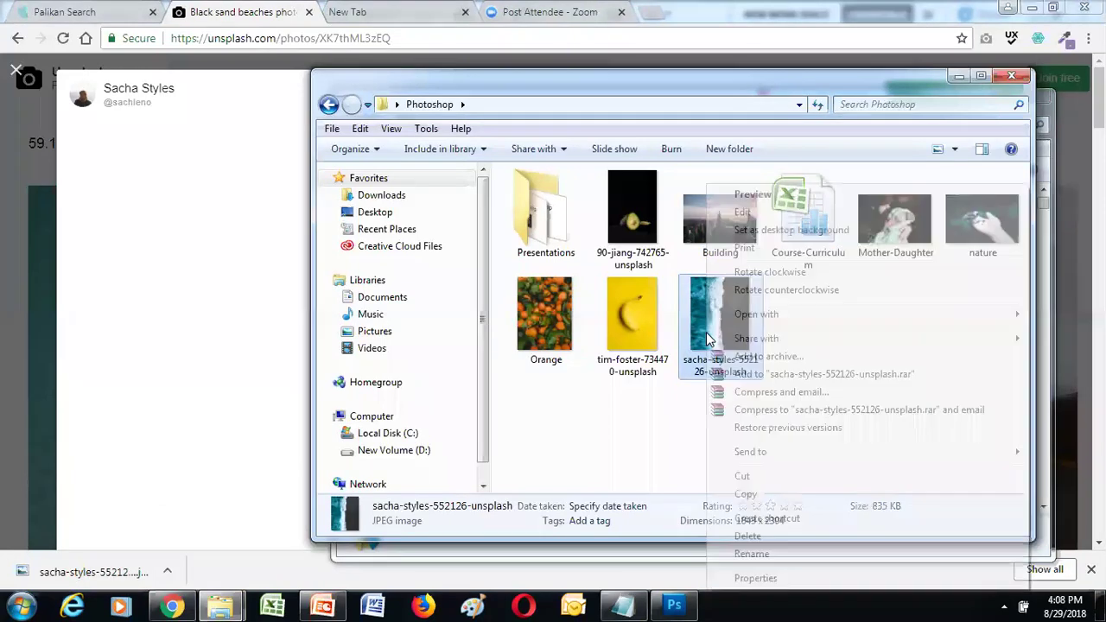
pyautogui.click(771, 551)
pyautogui.write('beach')
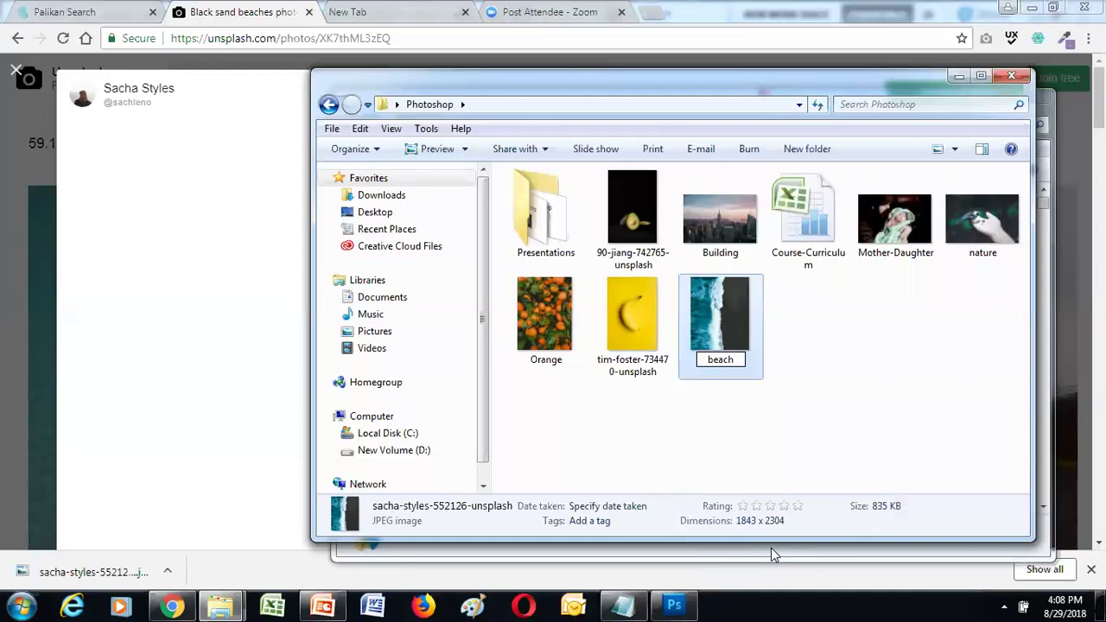
pyautogui.click(801, 321)
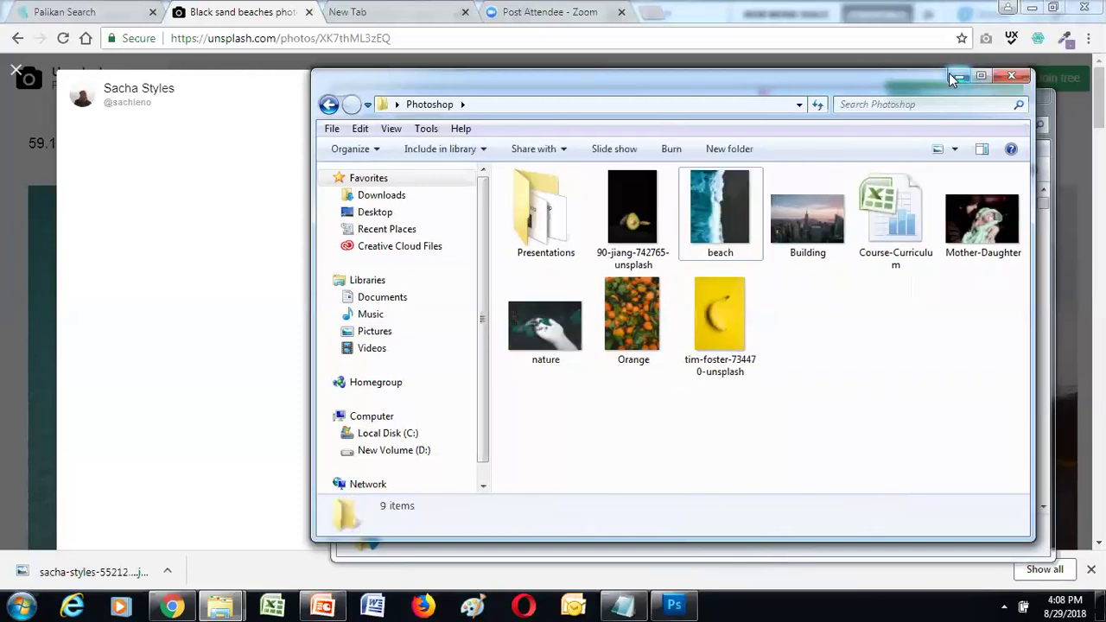
pyautogui.click(957, 77)
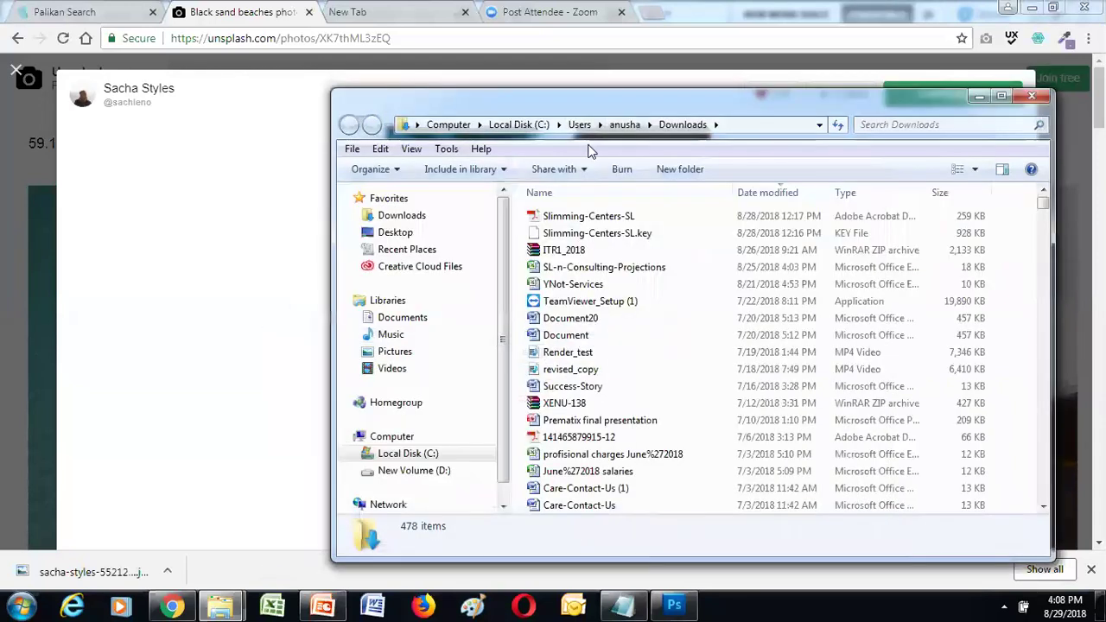
pyautogui.click(1021, 96)
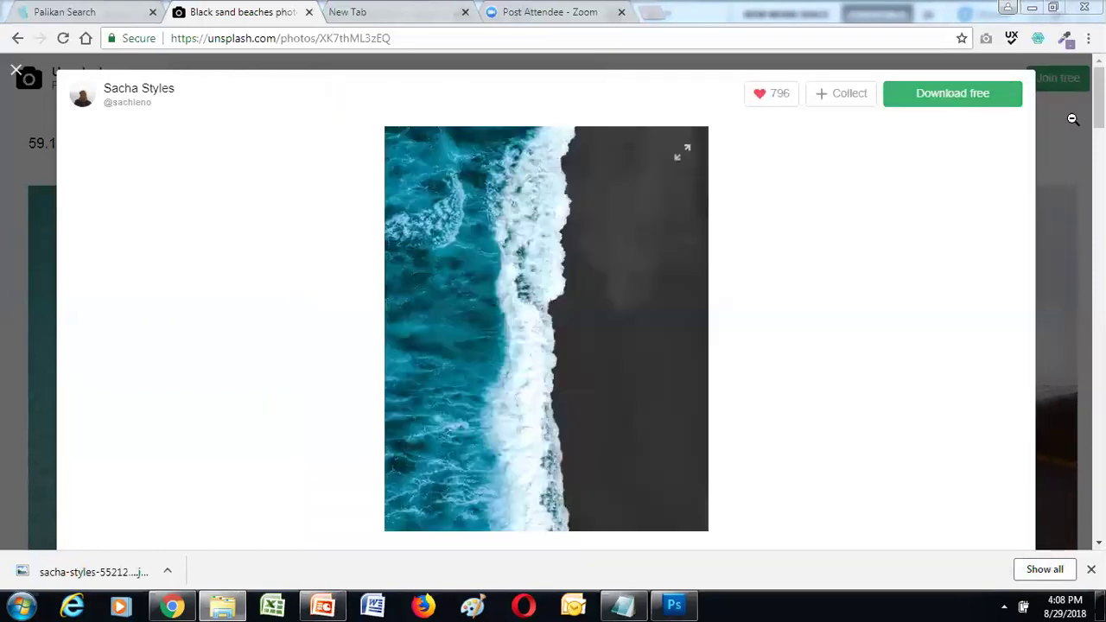
pyautogui.click(17, 72)
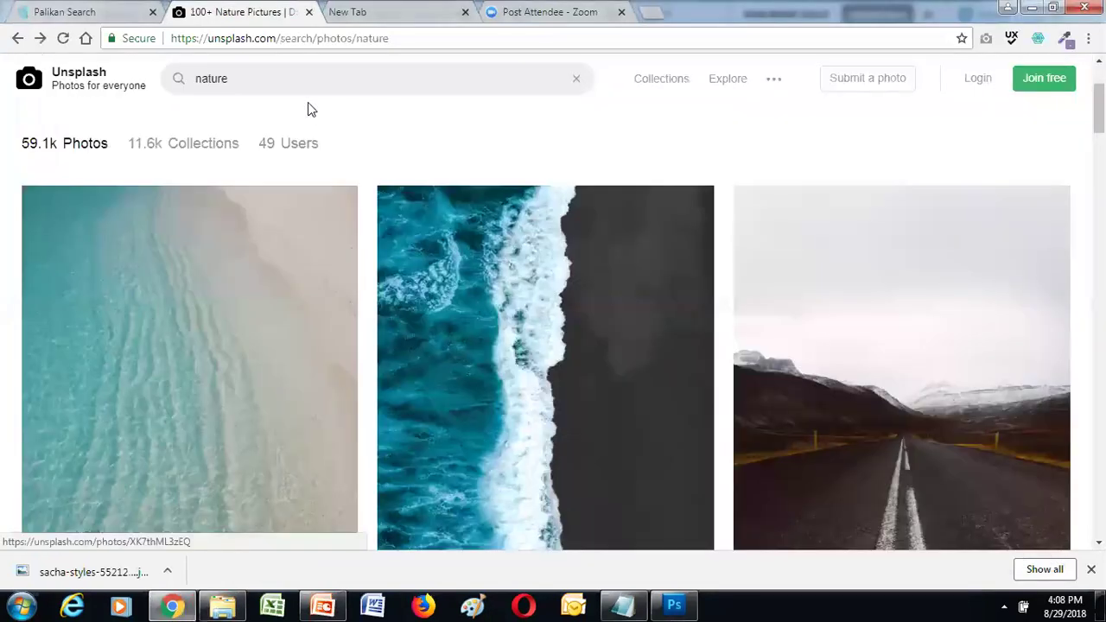
# Search Unsplash for 'building' and scroll through the 24,350 building photo results
pyautogui.press('BackSpace')
pyautogui.press('BackSpace')
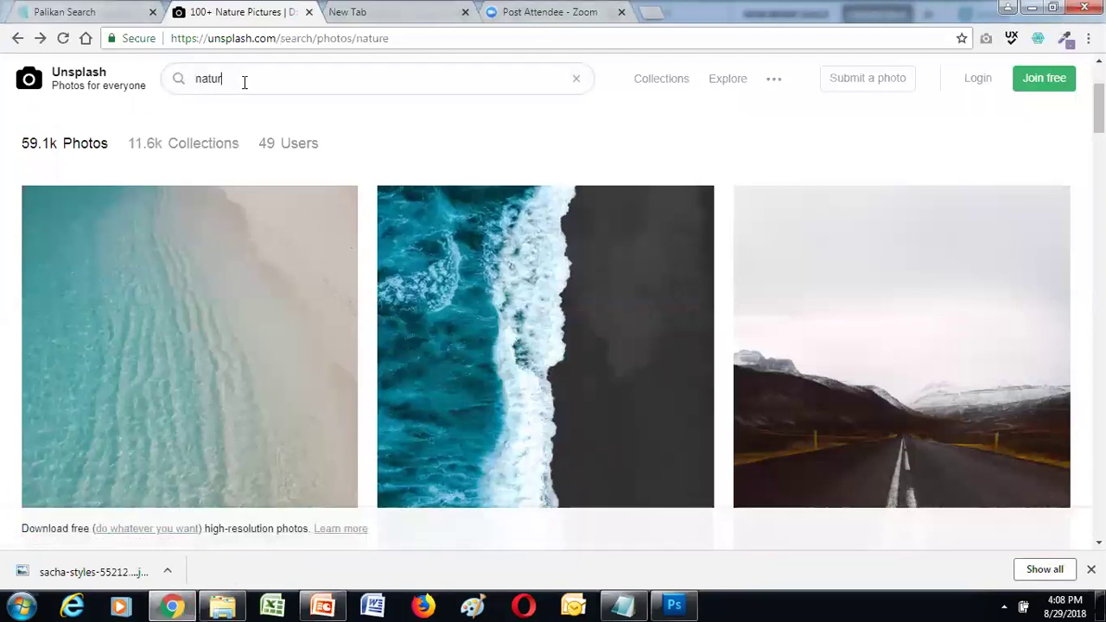
pyautogui.press('BackSpace')
pyautogui.press('BackSpace')
pyautogui.press('BackSpace')
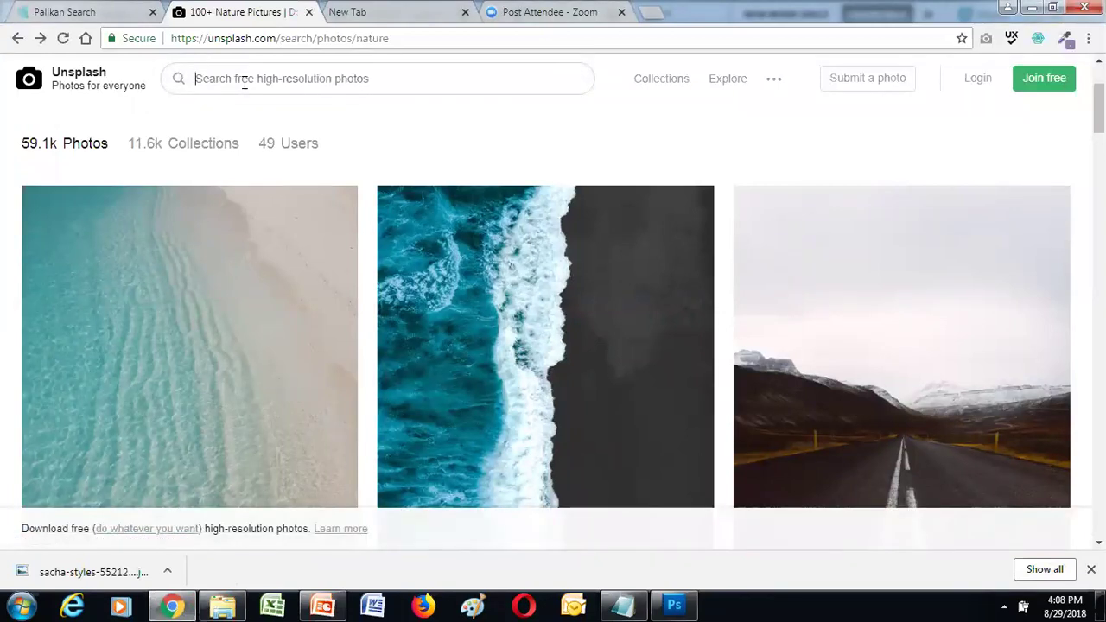
pyautogui.write('building')
pyautogui.press('Return')
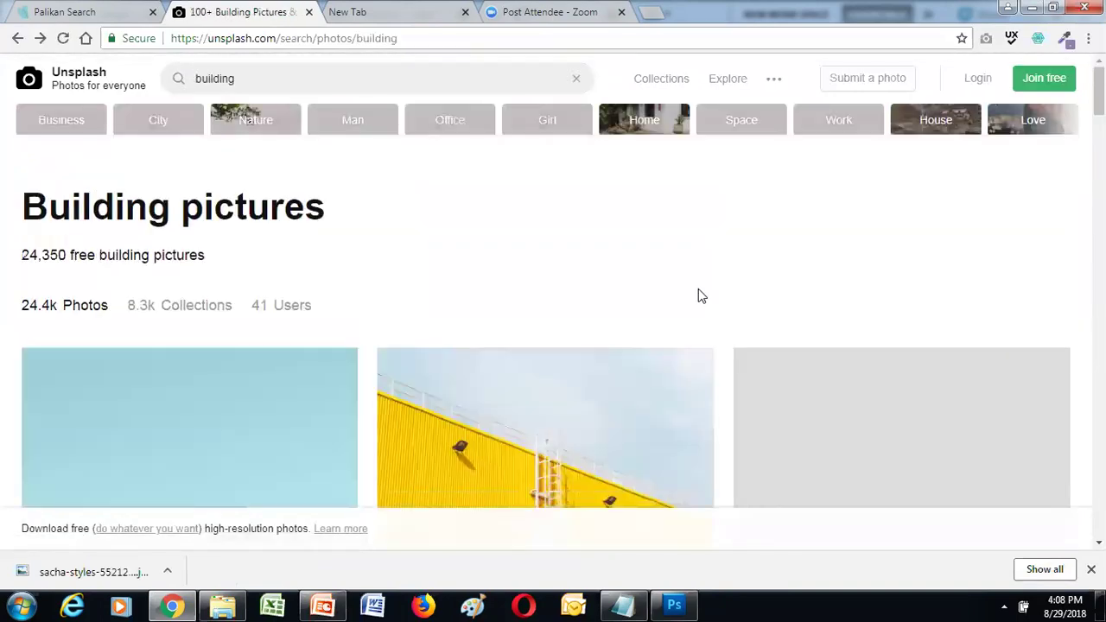
pyautogui.scroll(-2, 698, 289)
pyautogui.scroll(-2, 699, 290)
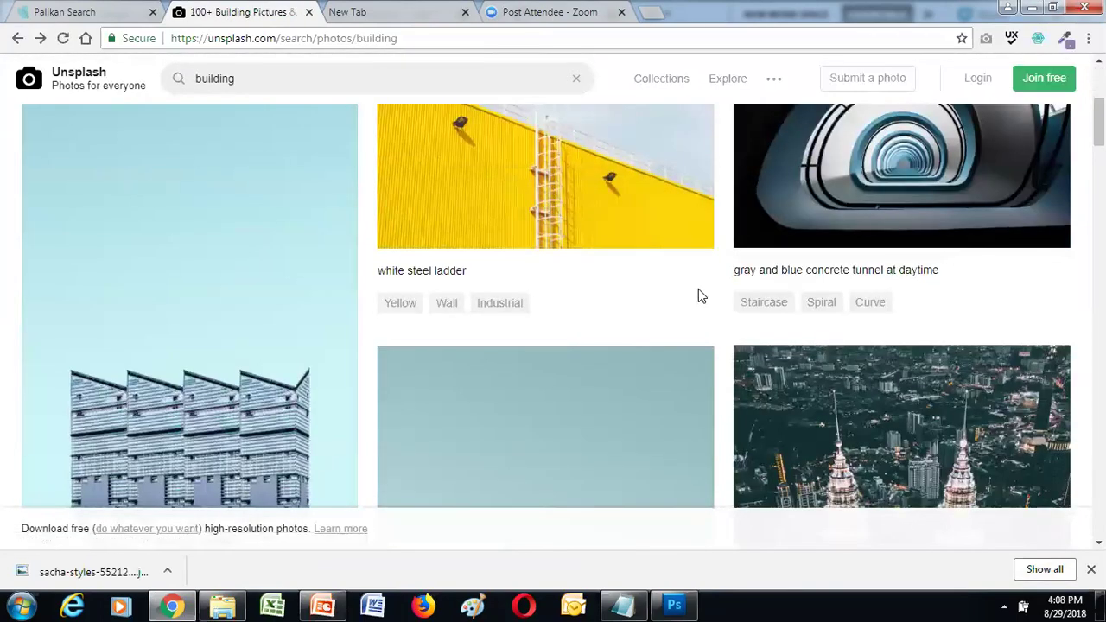
pyautogui.scroll(-2, 699, 289)
pyautogui.scroll(-1, 699, 289)
pyautogui.scroll(-1, 700, 289)
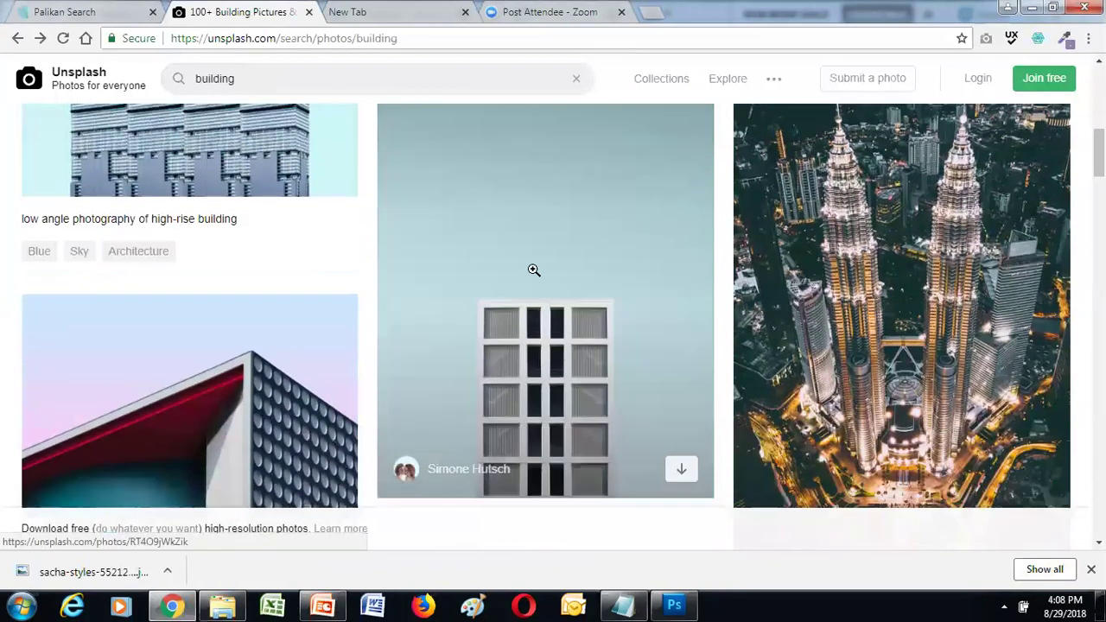
# Download the tall white building photo and show the JPEG in Downloads
pyautogui.click(540, 222)
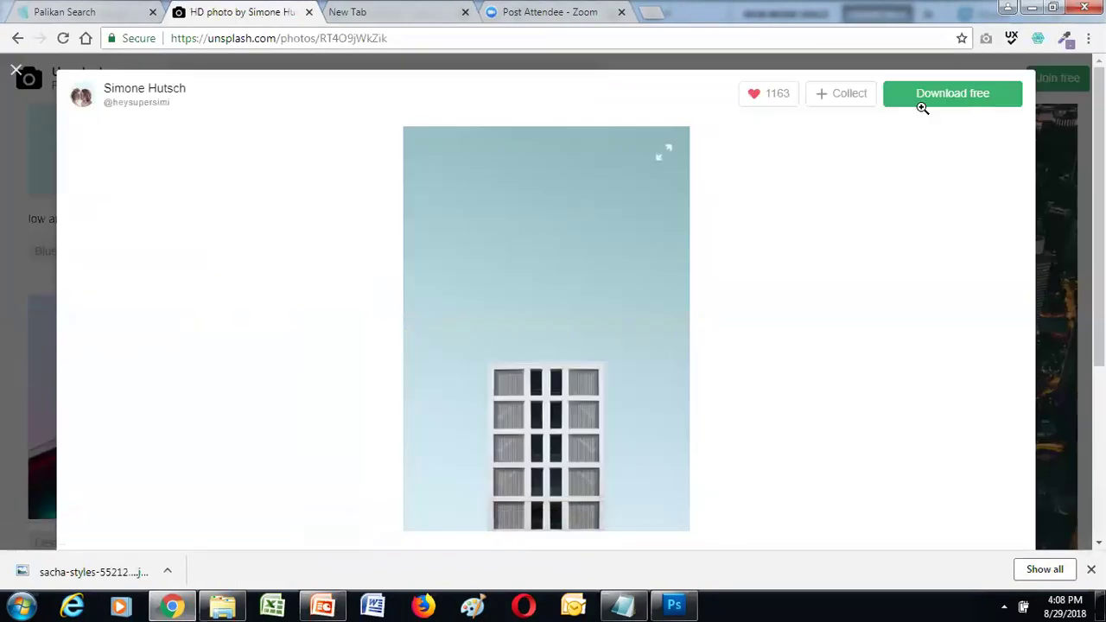
pyautogui.click(931, 106)
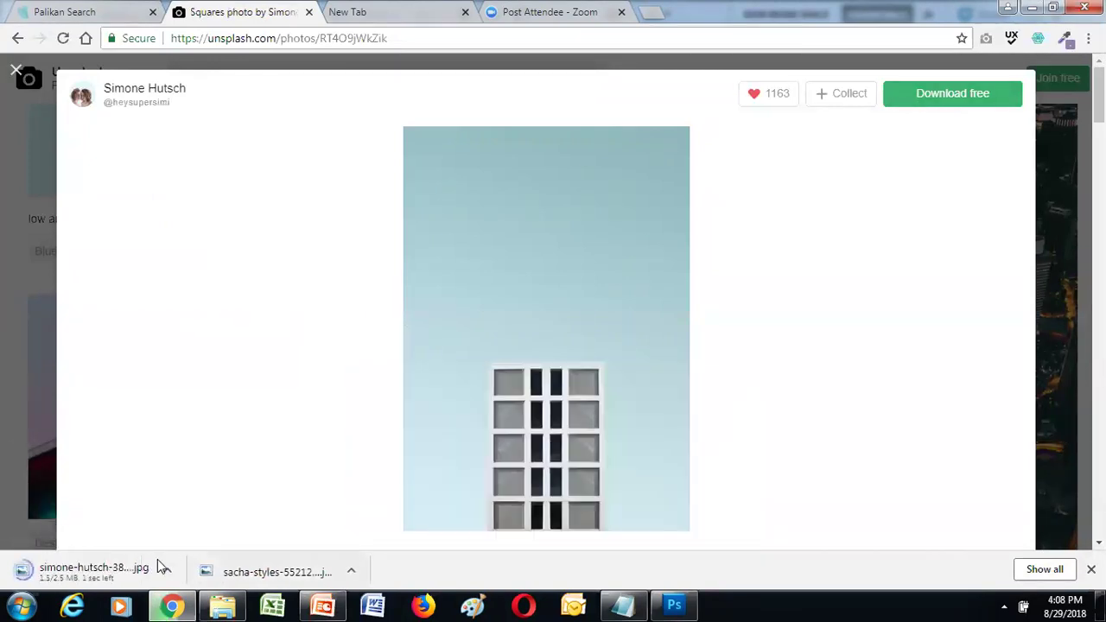
pyautogui.click(167, 571)
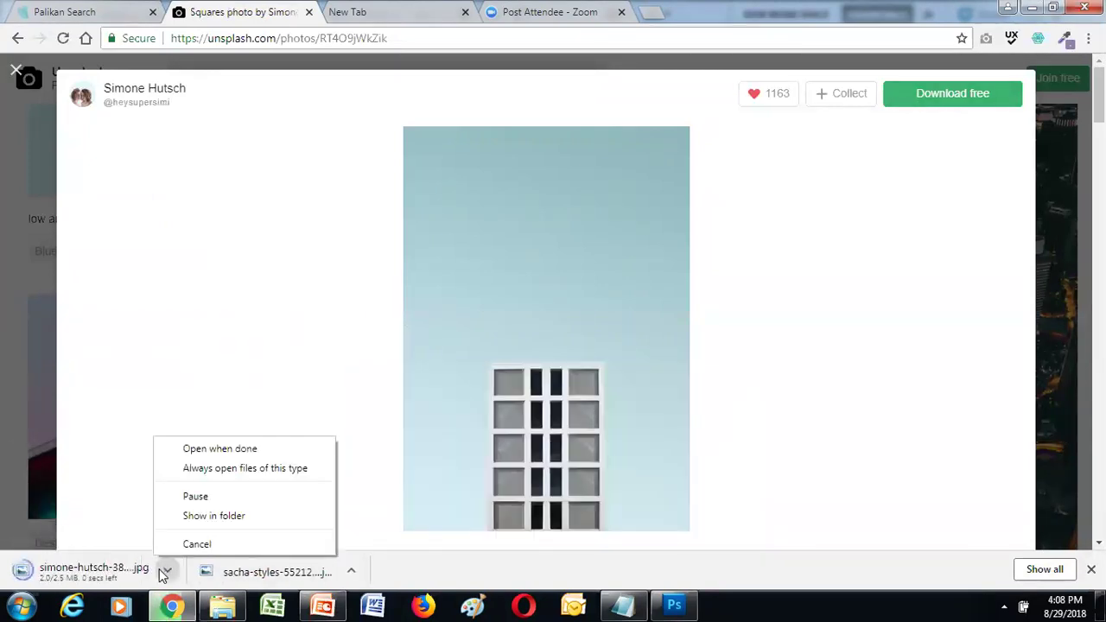
pyautogui.click(195, 519)
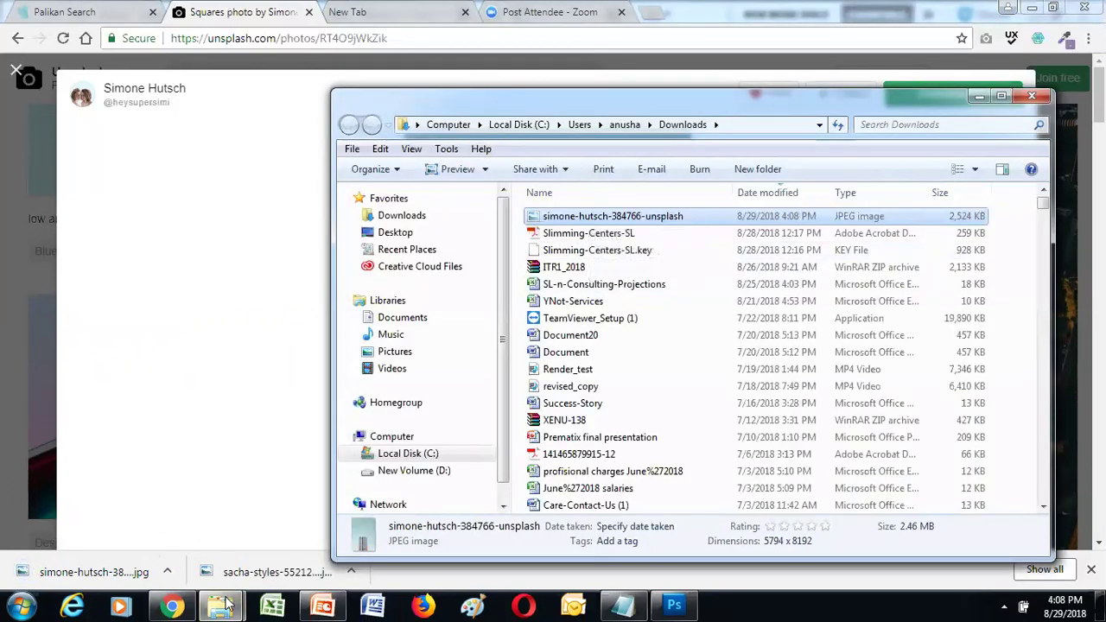
pyautogui.moveTo(223, 606)
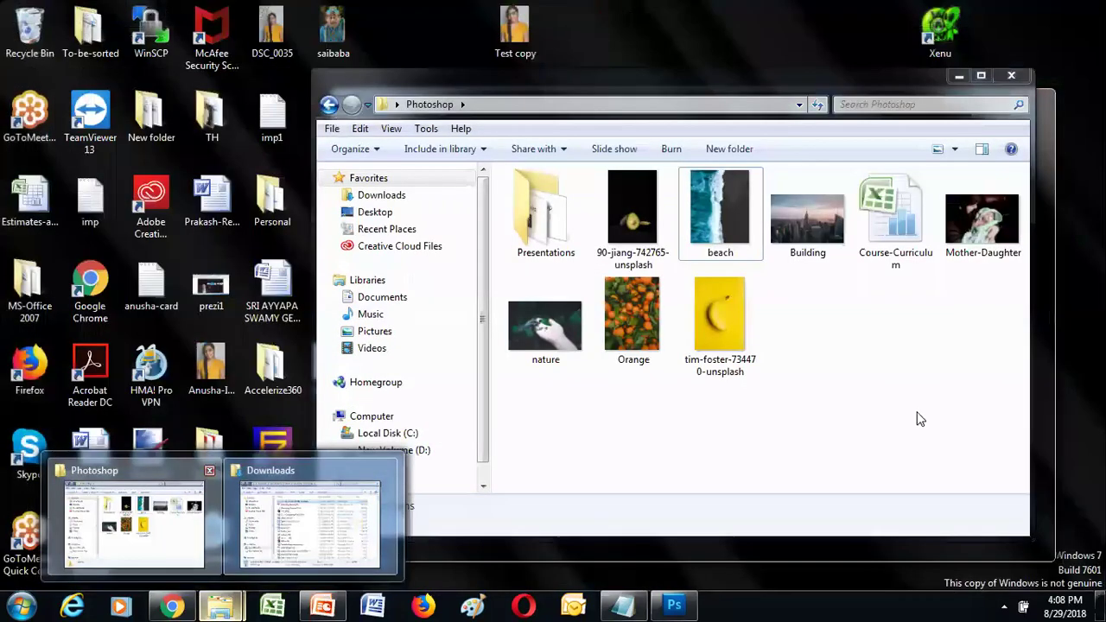
# Paste the building photo into the Photoshop folder and rename it 'building-1'
pyautogui.click(138, 523)
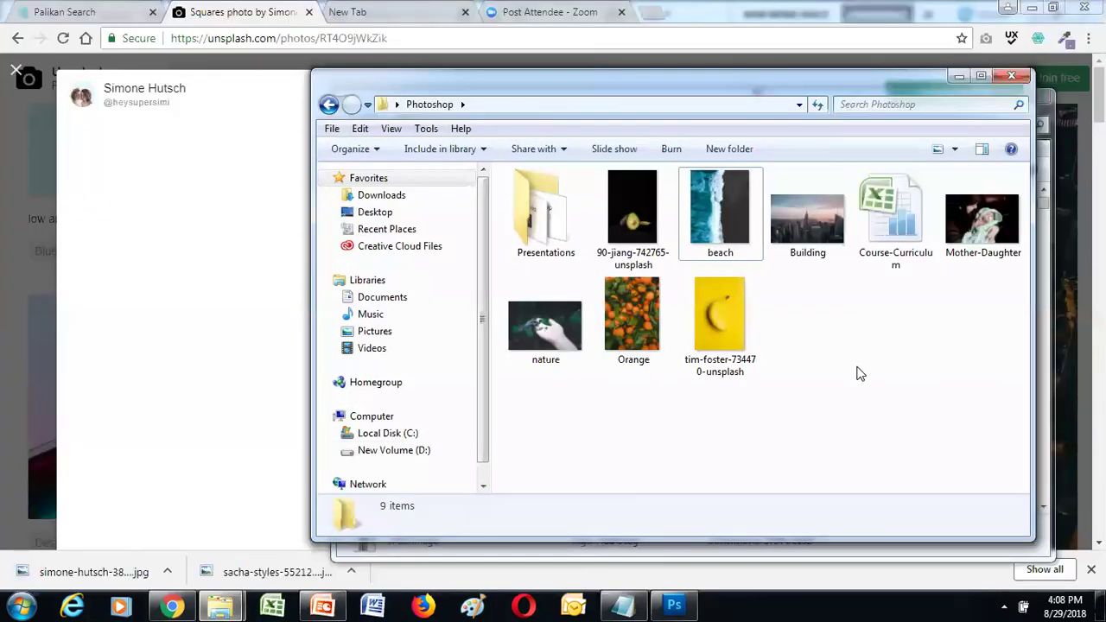
pyautogui.hotkey('ctrl', 'v')
pyautogui.rightClick(831, 354)
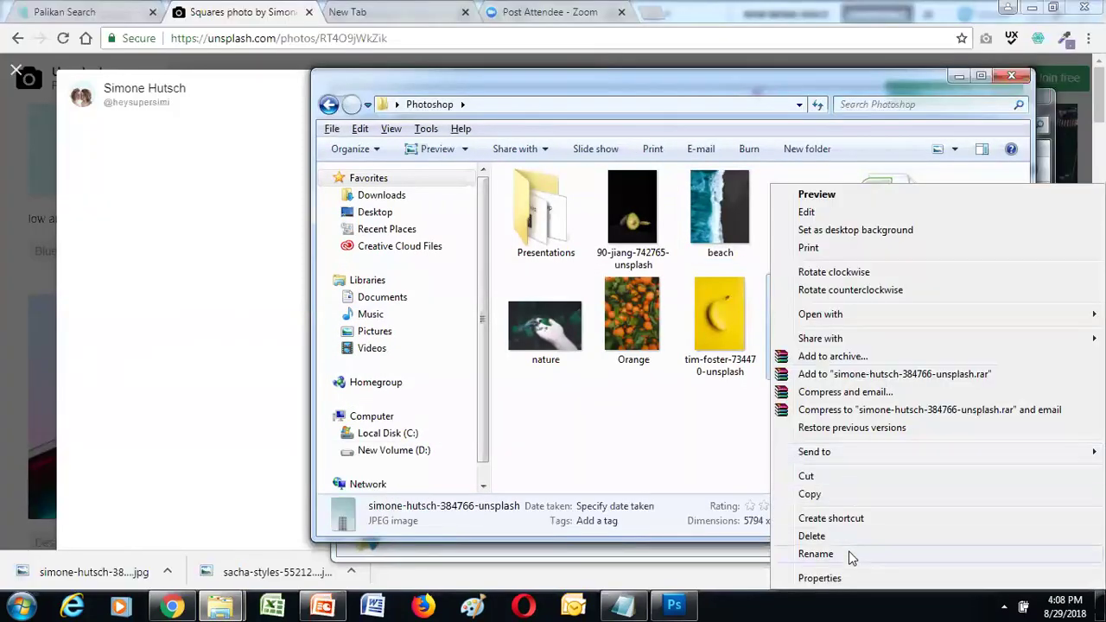
pyautogui.click(850, 557)
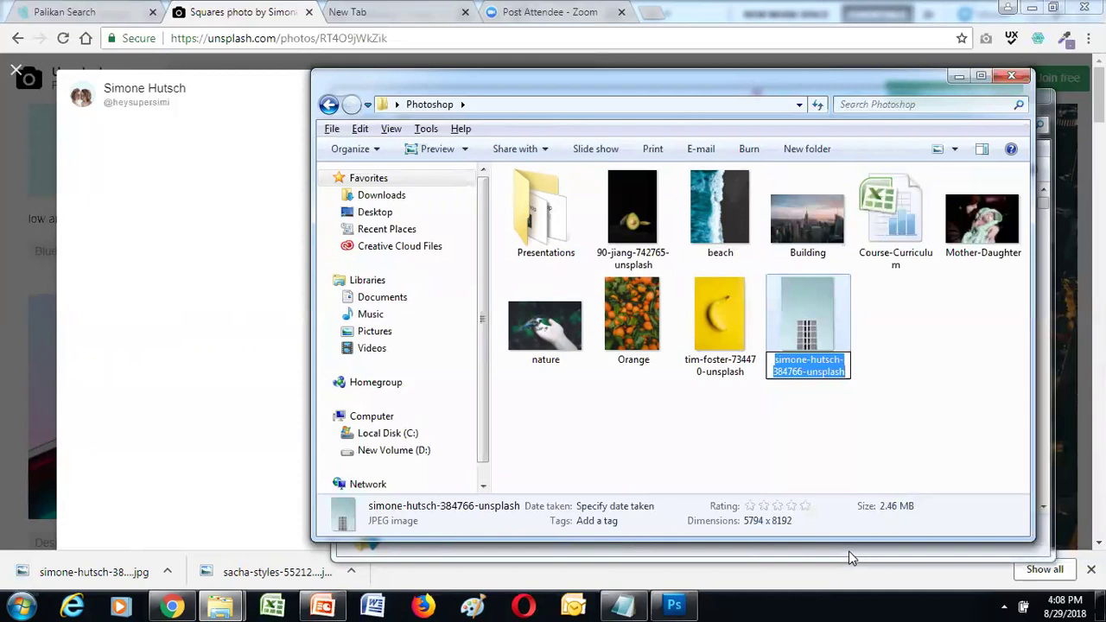
pyautogui.write('building-1')
pyautogui.press('Return')
pyautogui.click(1027, 360)
# Minimize both folder windows, close the Unsplash photo, and switch to Photoshop
pyautogui.click(957, 78)
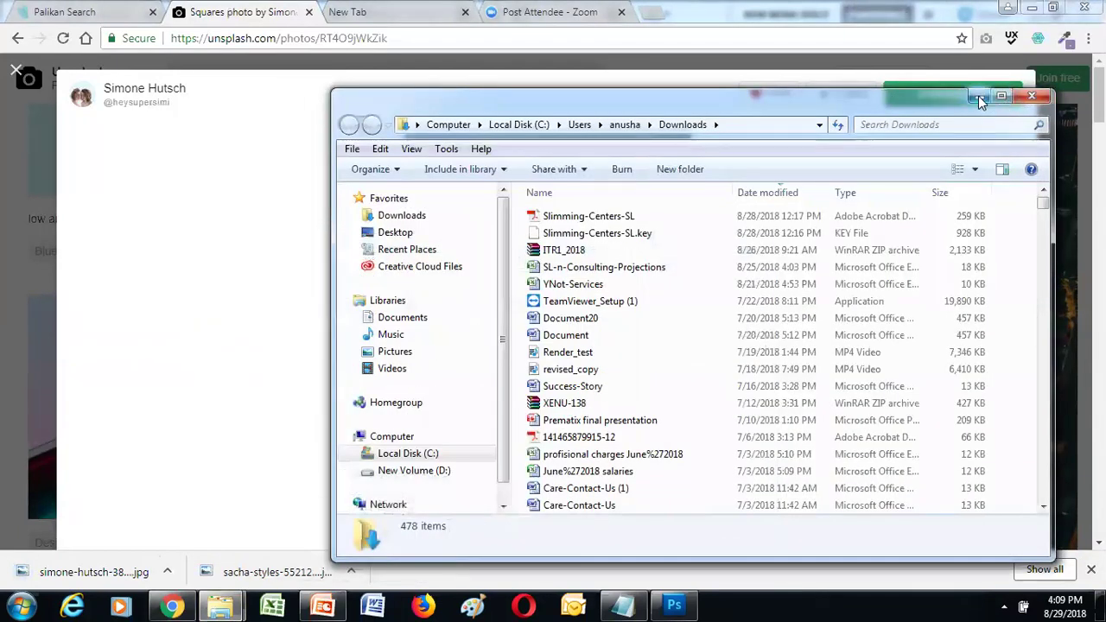
pyautogui.click(979, 96)
pyautogui.click(16, 71)
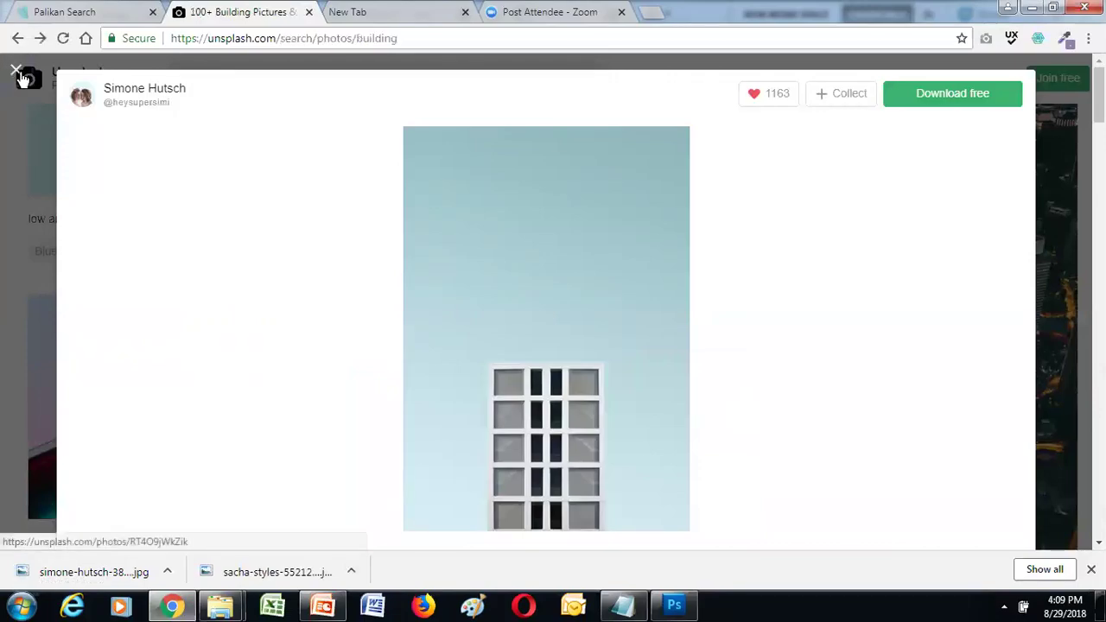
pyautogui.click(677, 604)
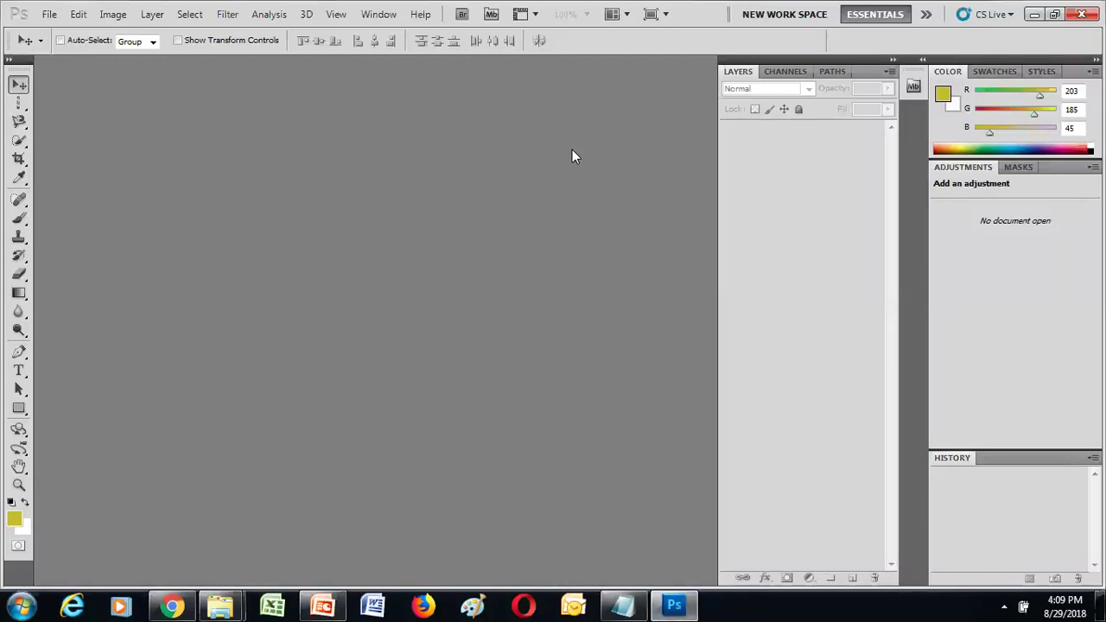
# Bring up Photoshop's Open dialog, reopening it with Ctrl+O
pyautogui.click(49, 15)
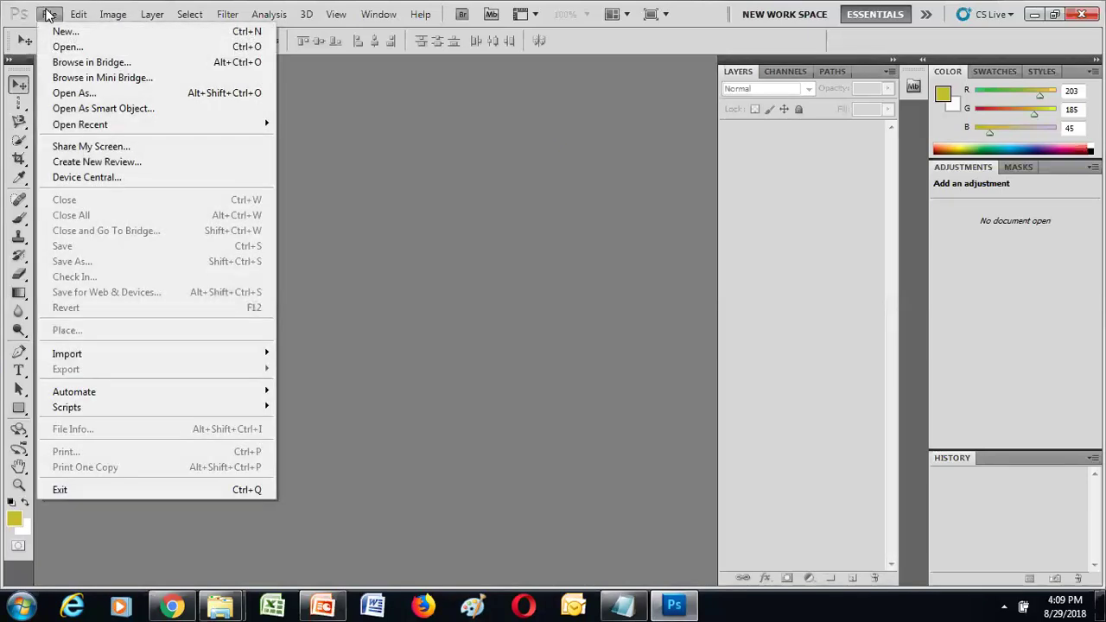
pyautogui.click(71, 46)
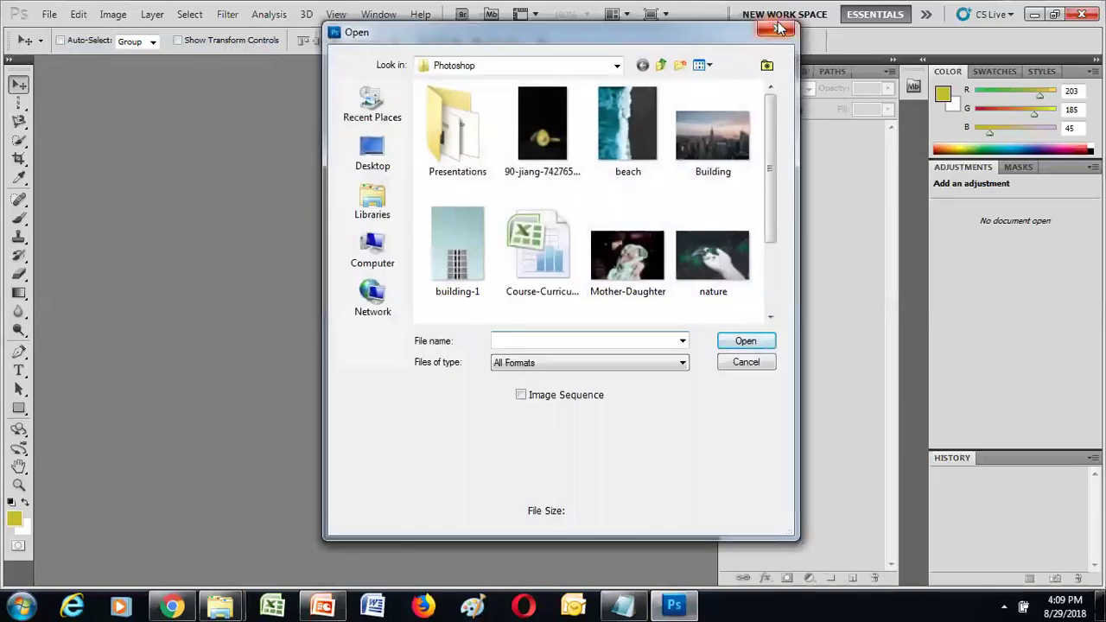
pyautogui.click(780, 28)
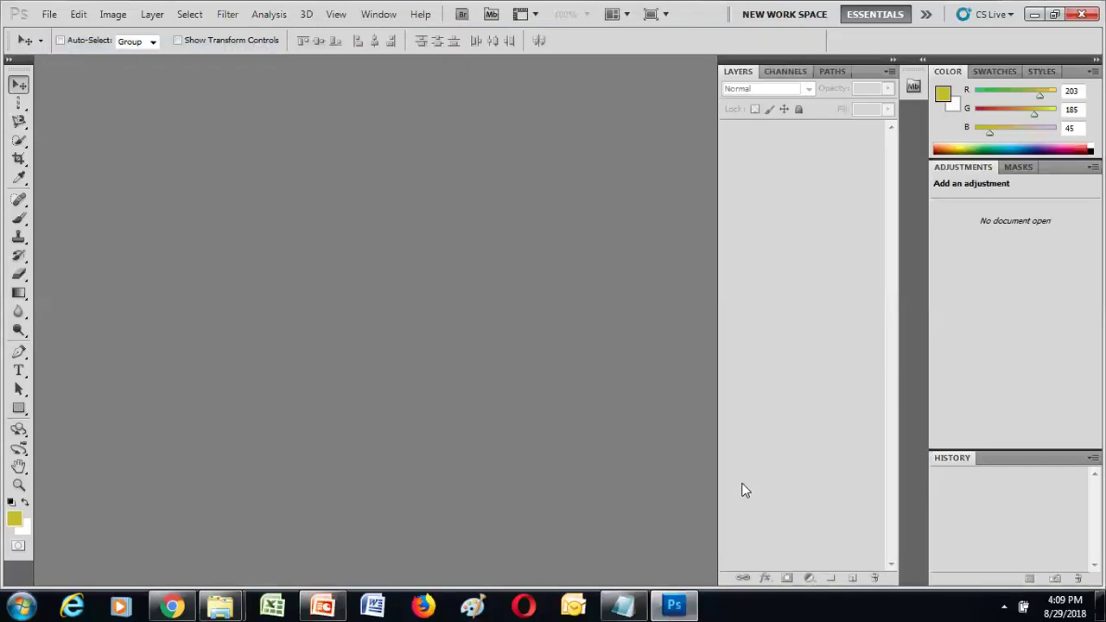
pyautogui.hotkey('ctrl', 'o')
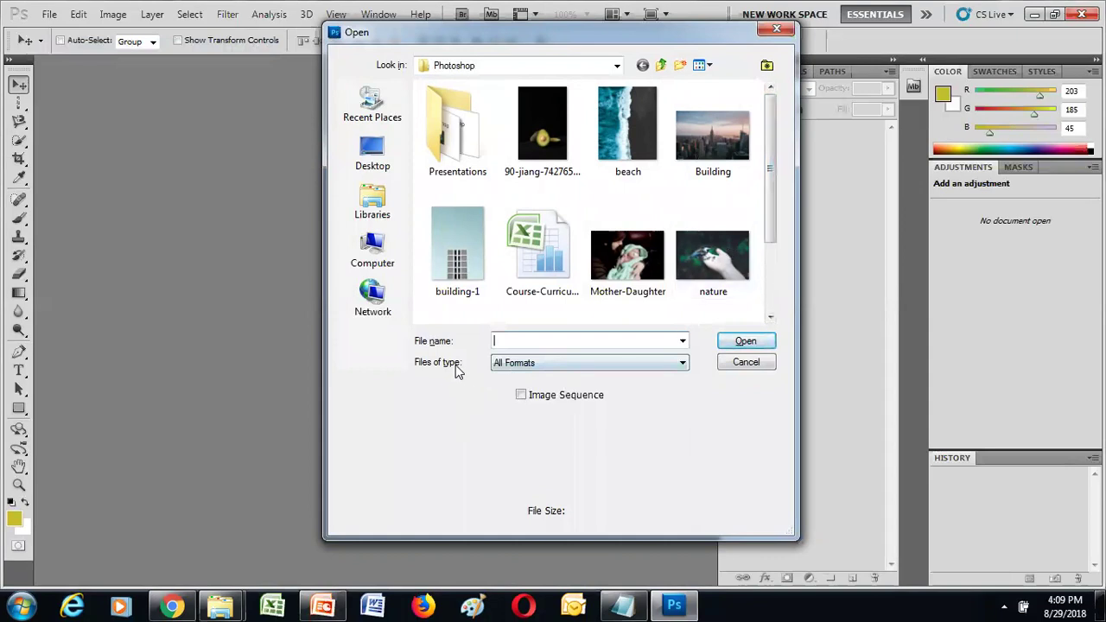
# Keep All Formats as file type and select beach, Building, Mother-Daughter and nature
pyautogui.click(544, 366)
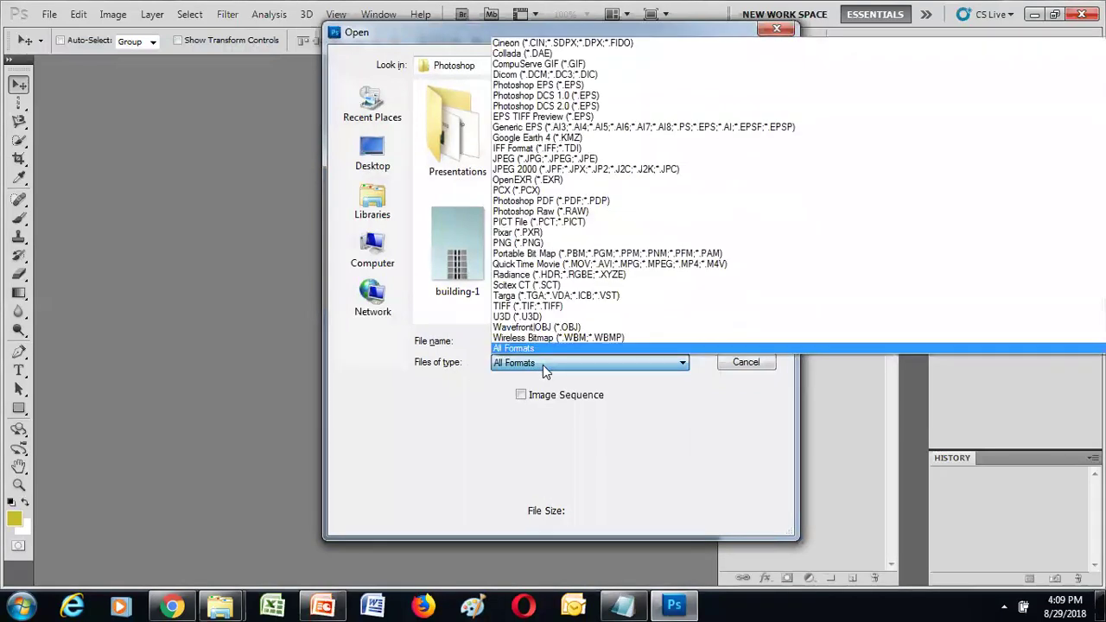
pyautogui.click(543, 365)
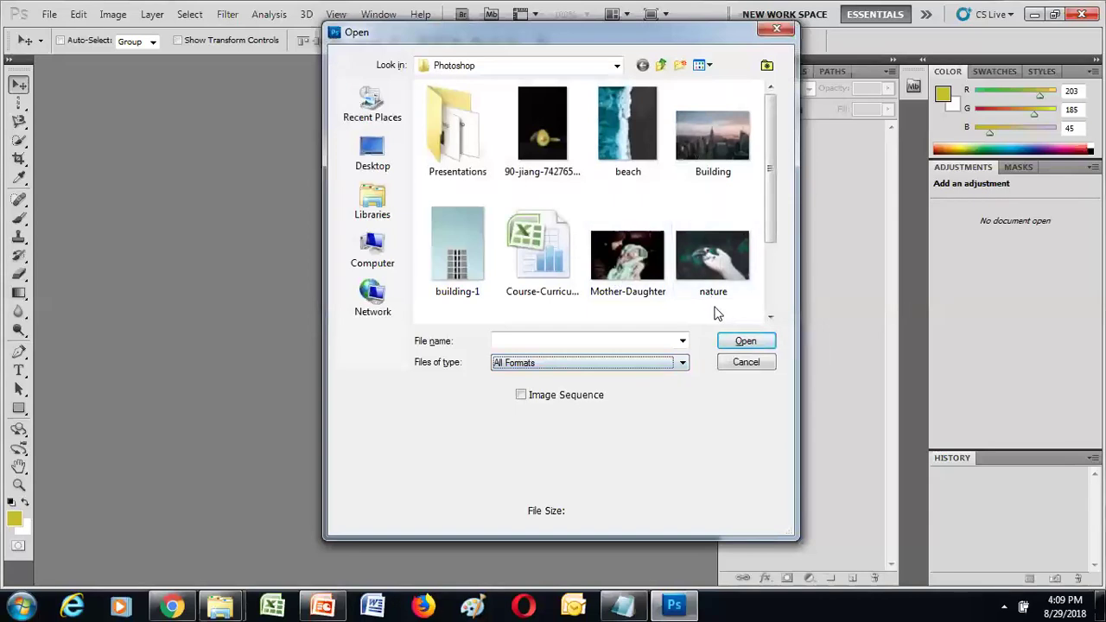
pyautogui.moveTo(769, 208)
pyautogui.mouseDown()
pyautogui.moveTo(768, 269)
pyautogui.moveTo(770, 173)
pyautogui.mouseUp()
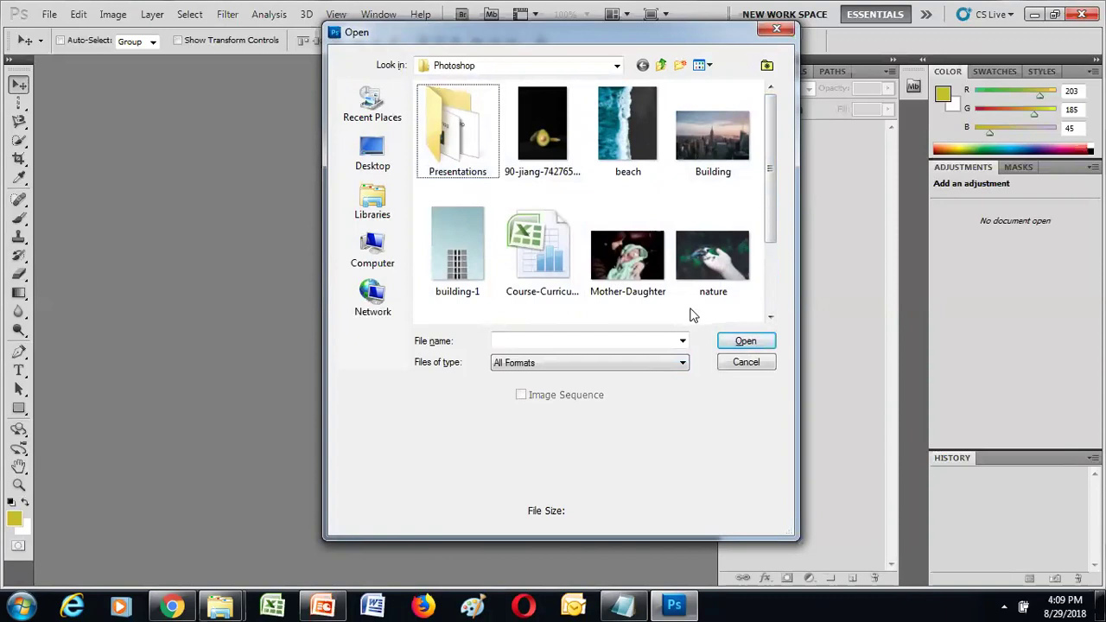
pyautogui.moveTo(692, 316); pyautogui.dragTo(659, 128)
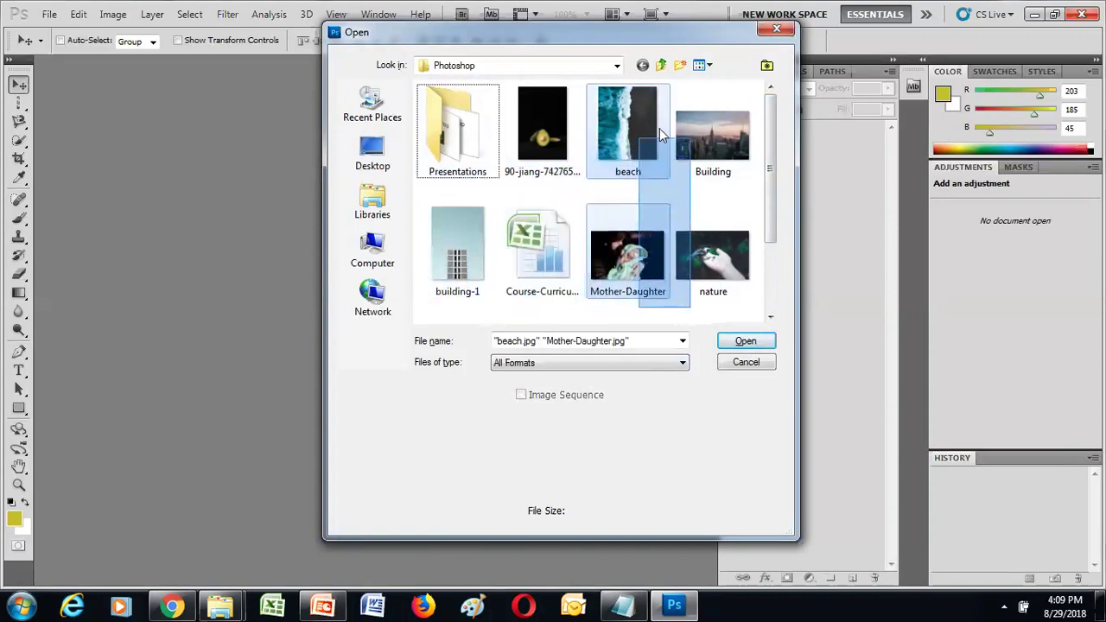
pyautogui.moveTo(660, 127); pyautogui.dragTo(739, 313)
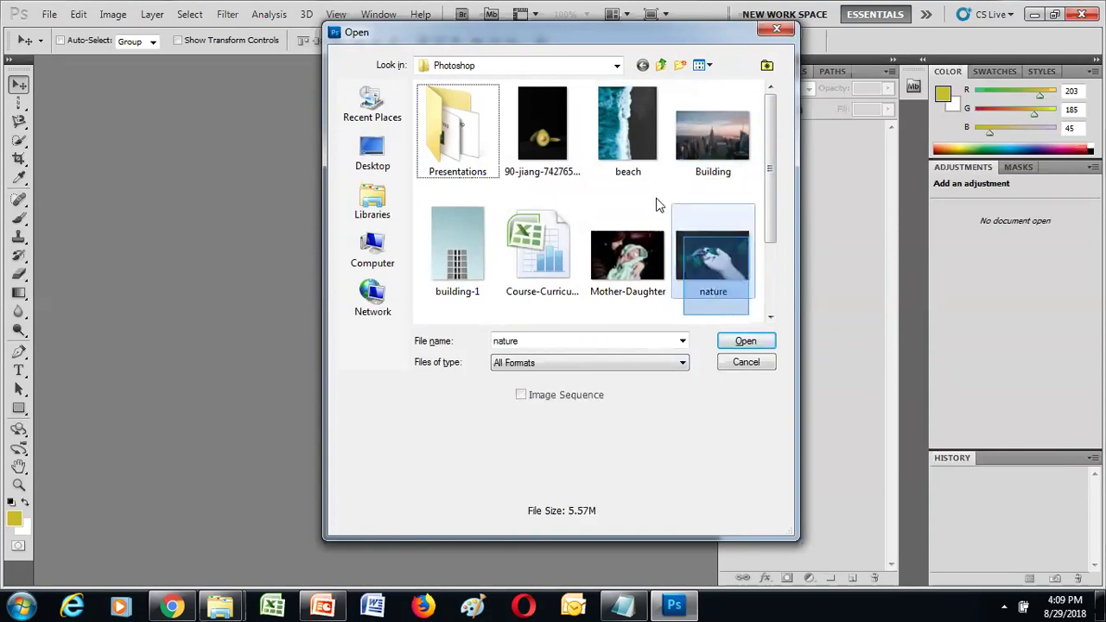
pyautogui.moveTo(657, 205); pyautogui.dragTo(753, 291)
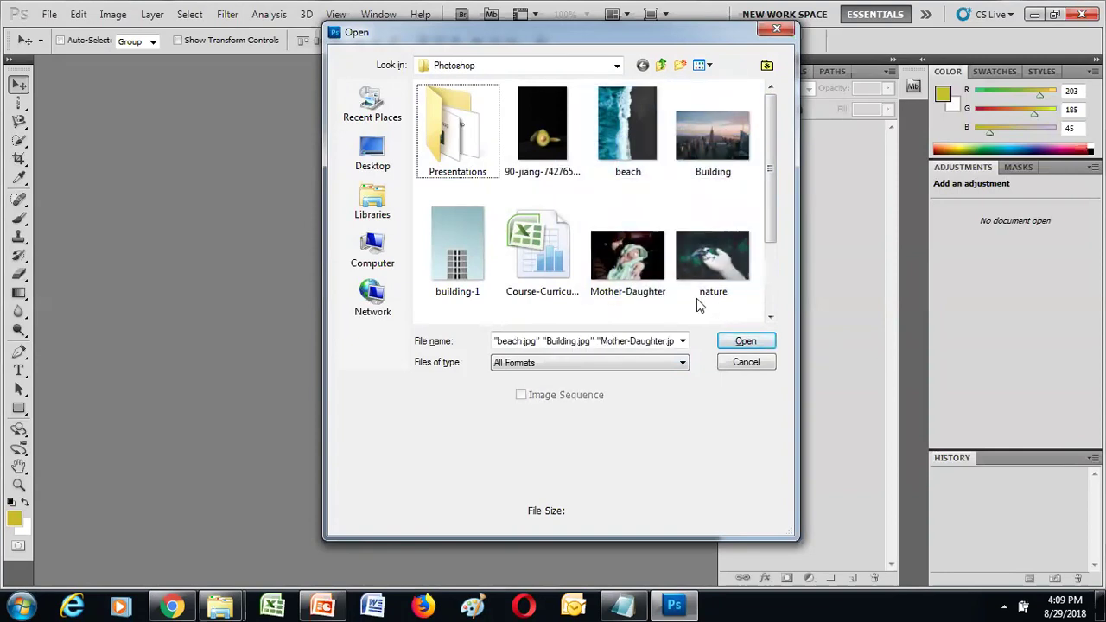
# In the Open dialog, try multi-selecting Mother-Daughter, nature, Building and beach, then select all files
pyautogui.click(630, 281)
pyautogui.keyDown('ctrl'); pyautogui.click(713, 255); pyautogui.keyUp('ctrl')
pyautogui.keyDown('ctrl'); pyautogui.click(713, 160); pyautogui.keyUp('ctrl')
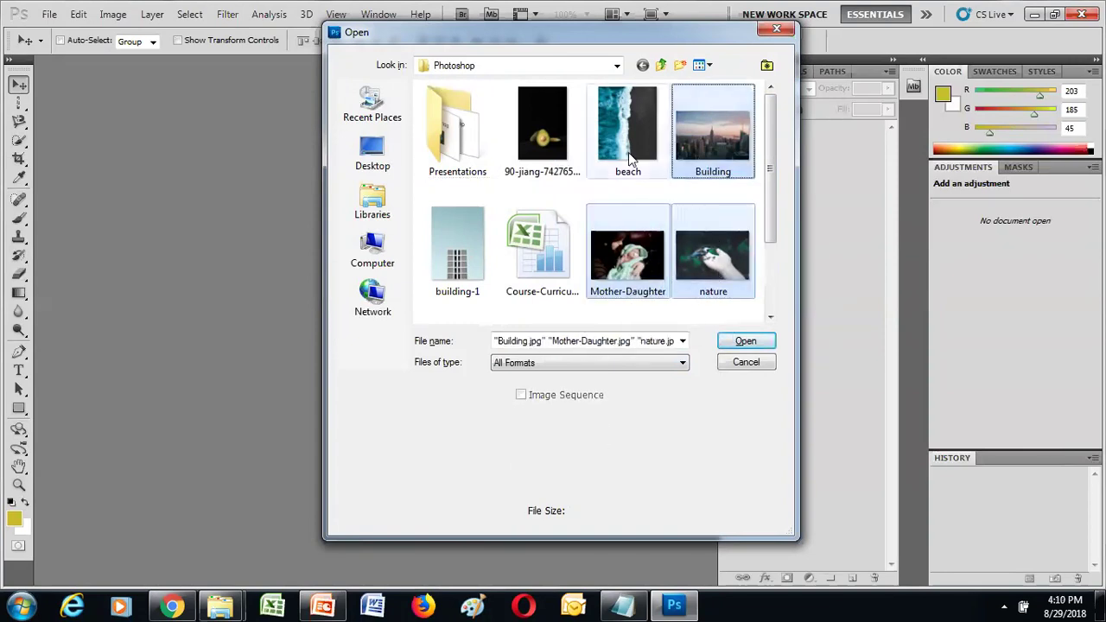
pyautogui.keyDown('ctrl'); pyautogui.click(631, 159); pyautogui.keyUp('ctrl')
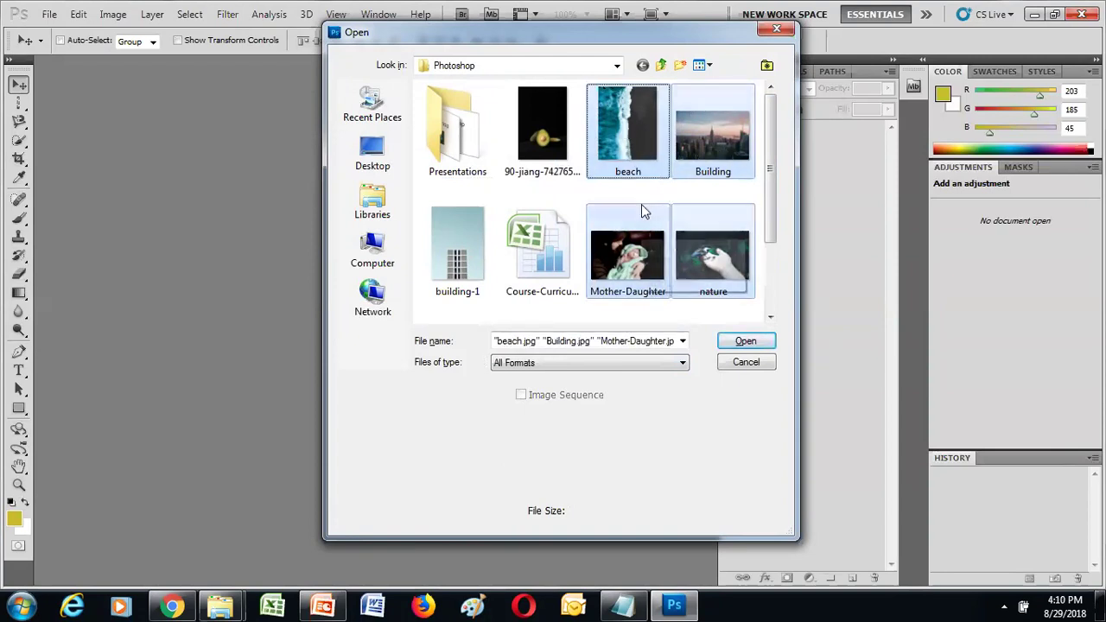
pyautogui.click(758, 310)
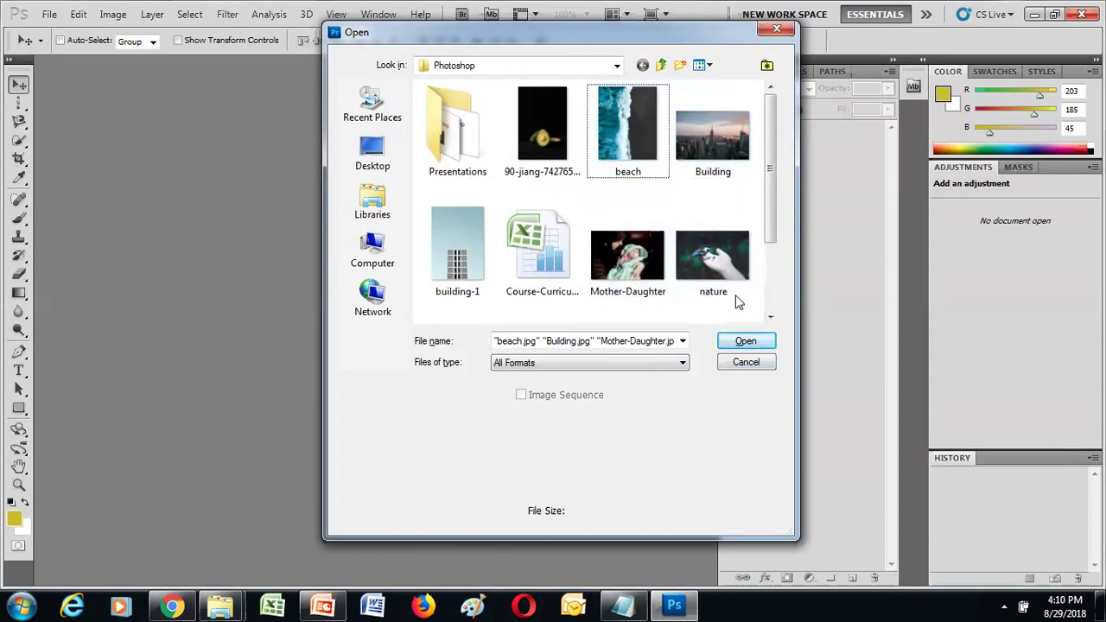
pyautogui.hotkey('ctrl', 'a')
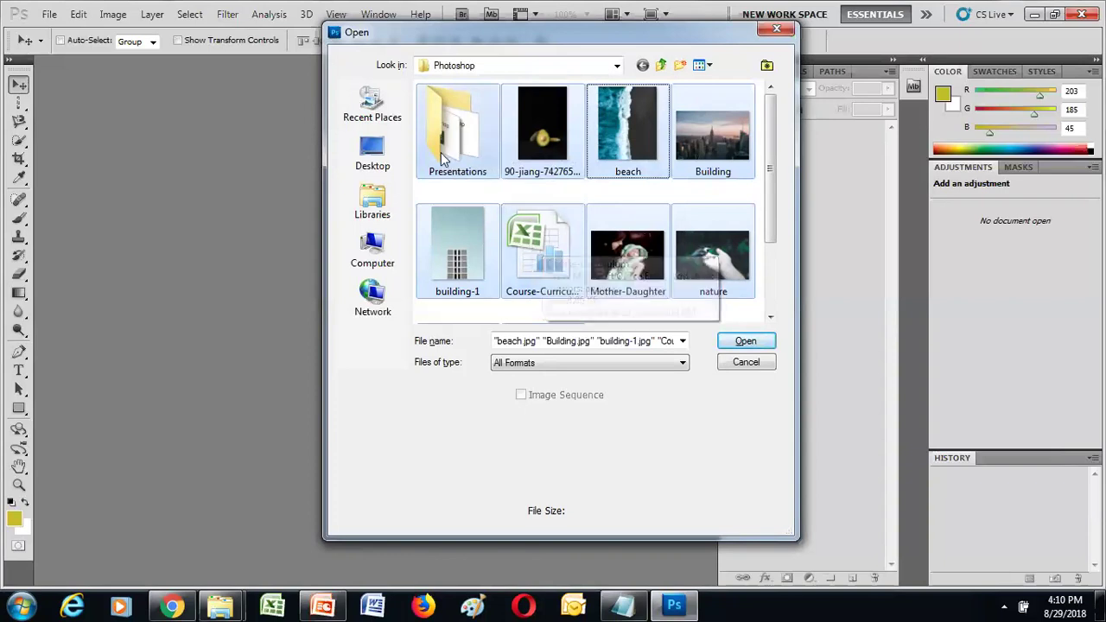
# Select just the nature and Building photos and open them together
pyautogui.keyDown('ctrl'); pyautogui.click(442, 155); pyautogui.keyUp('ctrl')
pyautogui.keyDown('ctrl'); pyautogui.click(564, 252); pyautogui.keyUp('ctrl')
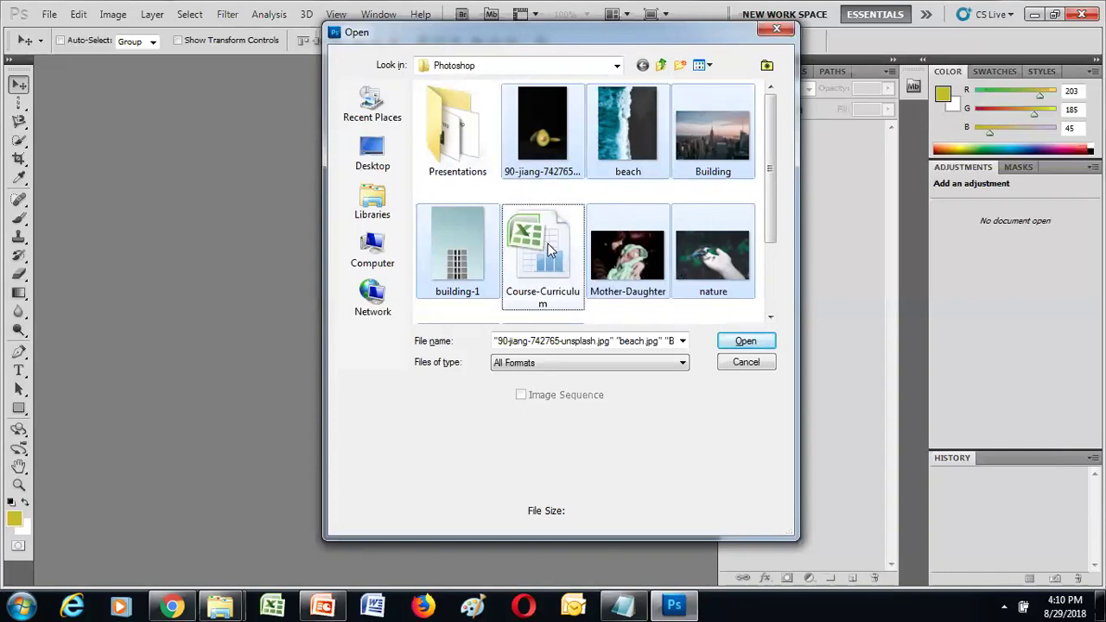
pyautogui.click(729, 225)
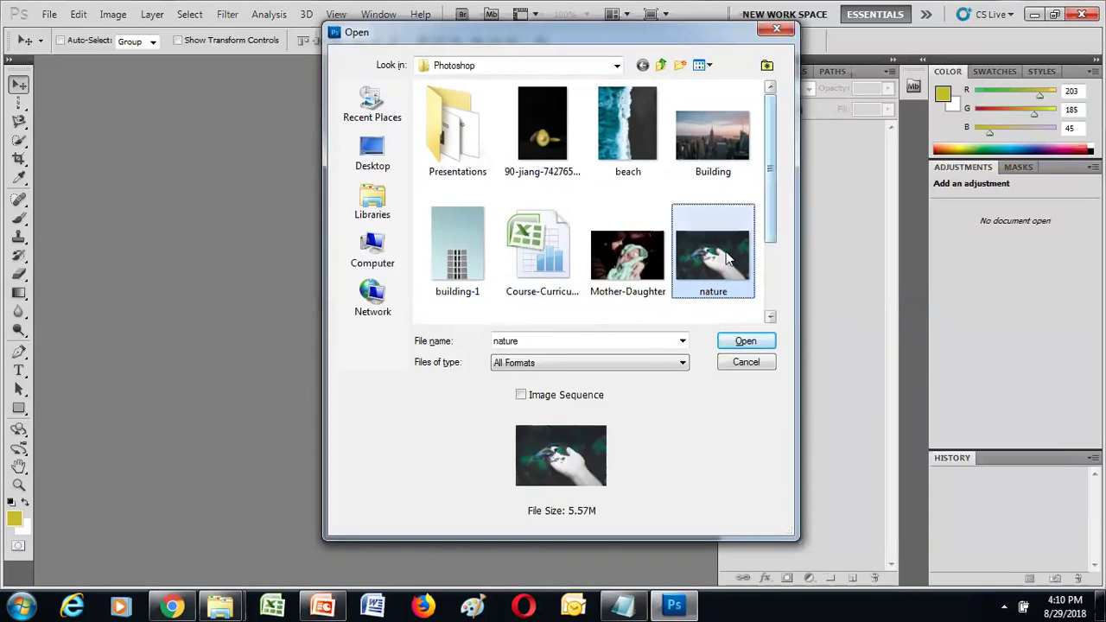
pyautogui.scroll(-2, 771, 235)
pyautogui.scroll(2, 770, 216)
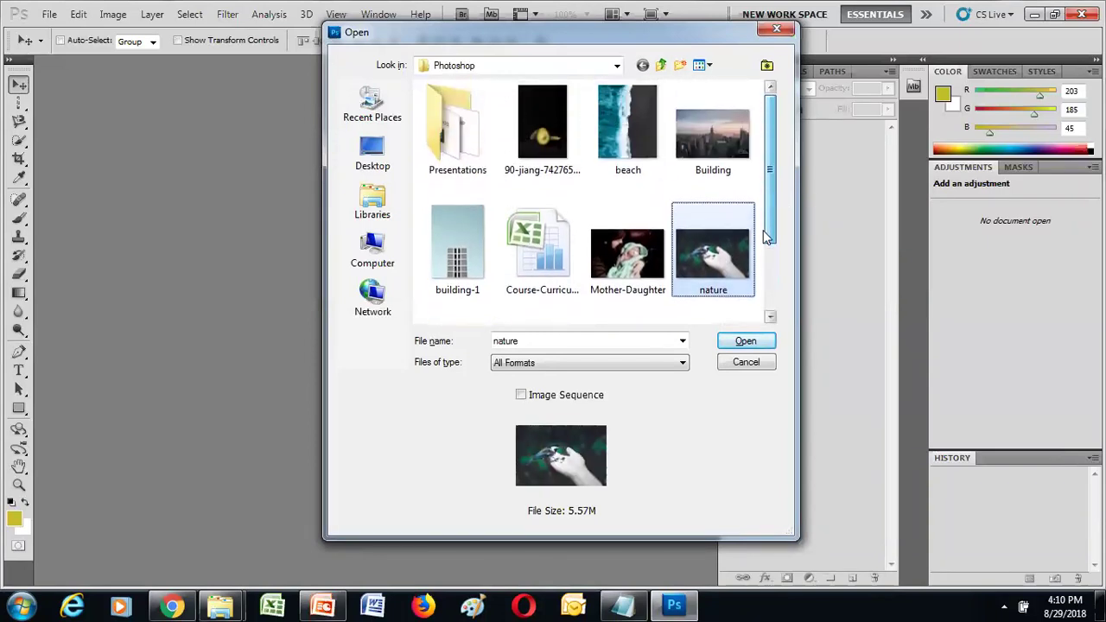
pyautogui.keyDown('ctrl'); pyautogui.click(716, 170); pyautogui.keyUp('ctrl')
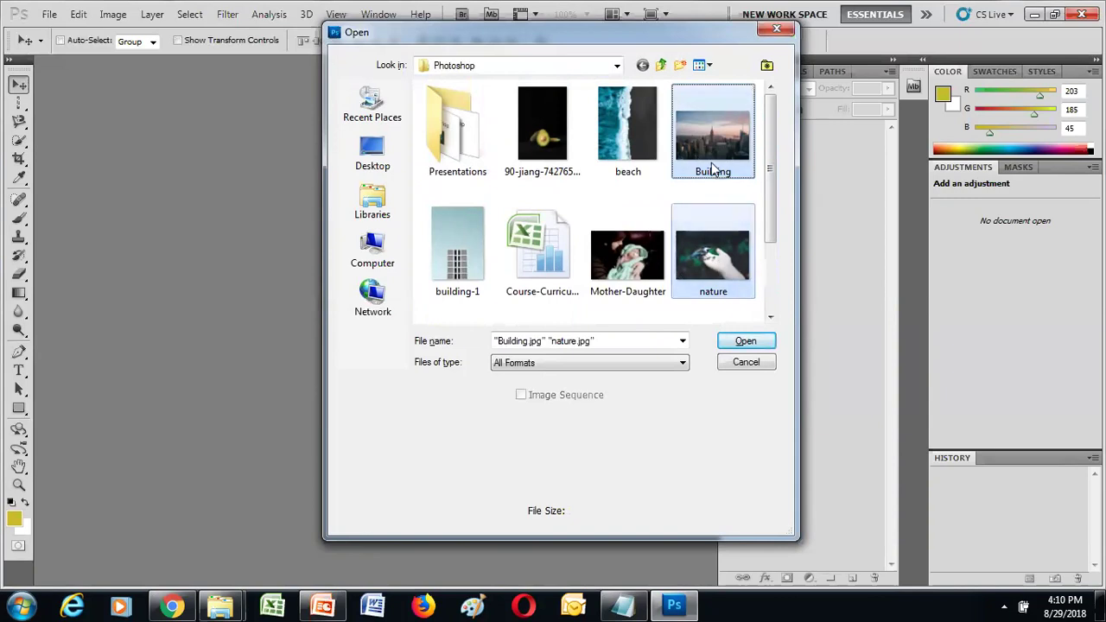
pyautogui.click(739, 343)
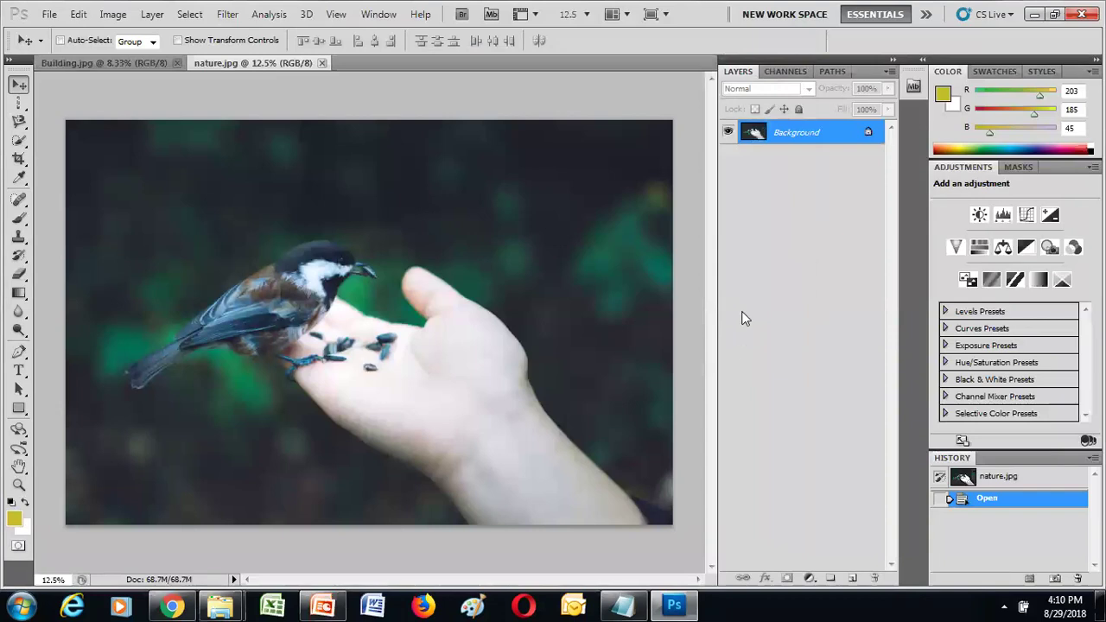
# Flip back and forth between the Building.jpg and nature.jpg document tabs to compare them
pyautogui.click(148, 64)
pyautogui.click(241, 62)
pyautogui.click(126, 62)
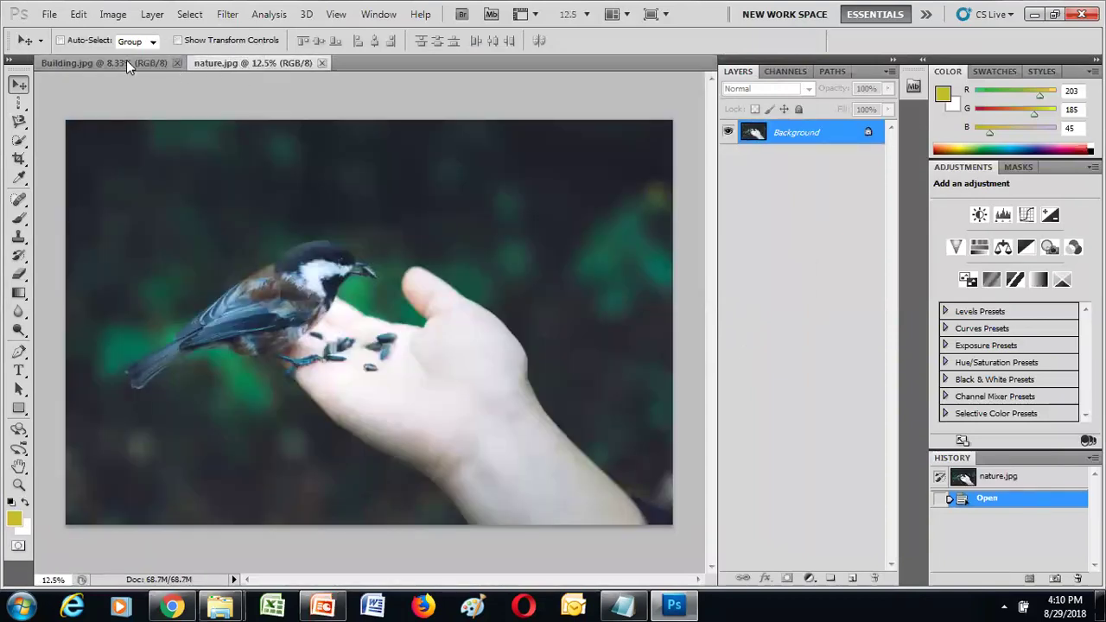
pyautogui.click(217, 62)
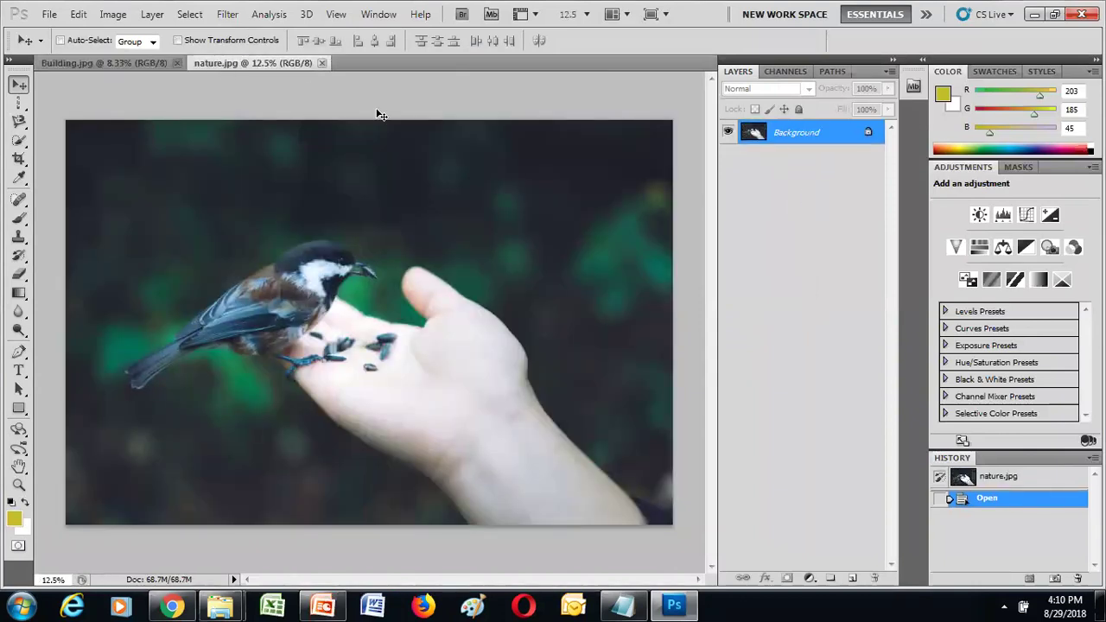
pyautogui.click(150, 63)
pyautogui.click(215, 63)
pyautogui.click(152, 64)
pyautogui.click(216, 69)
pyautogui.click(146, 61)
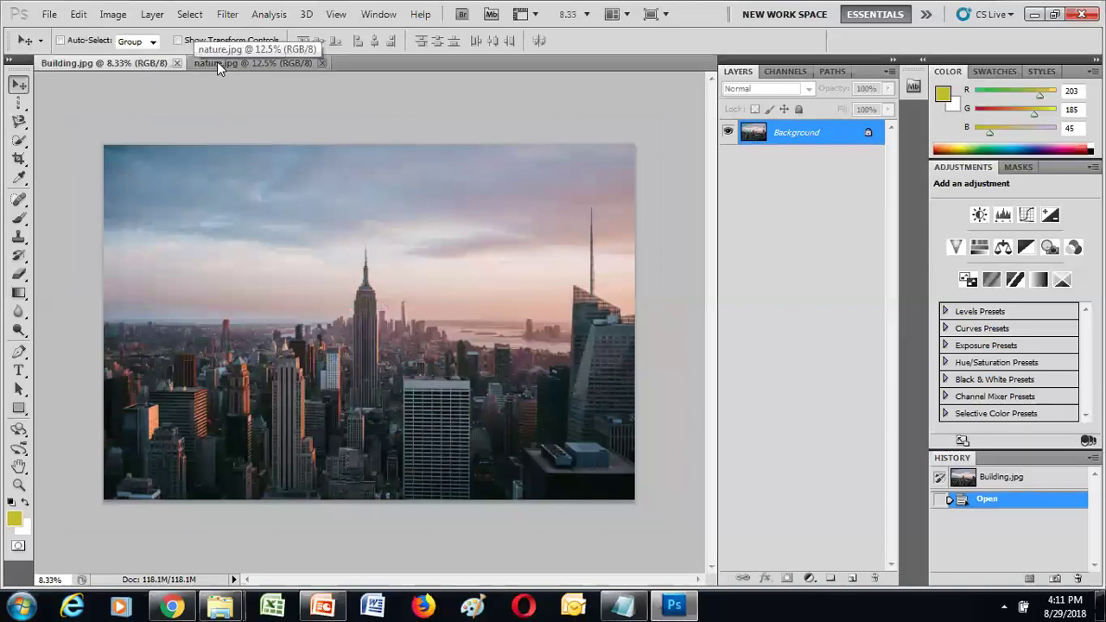
pyautogui.click(217, 62)
pyautogui.click(146, 62)
pyautogui.click(212, 63)
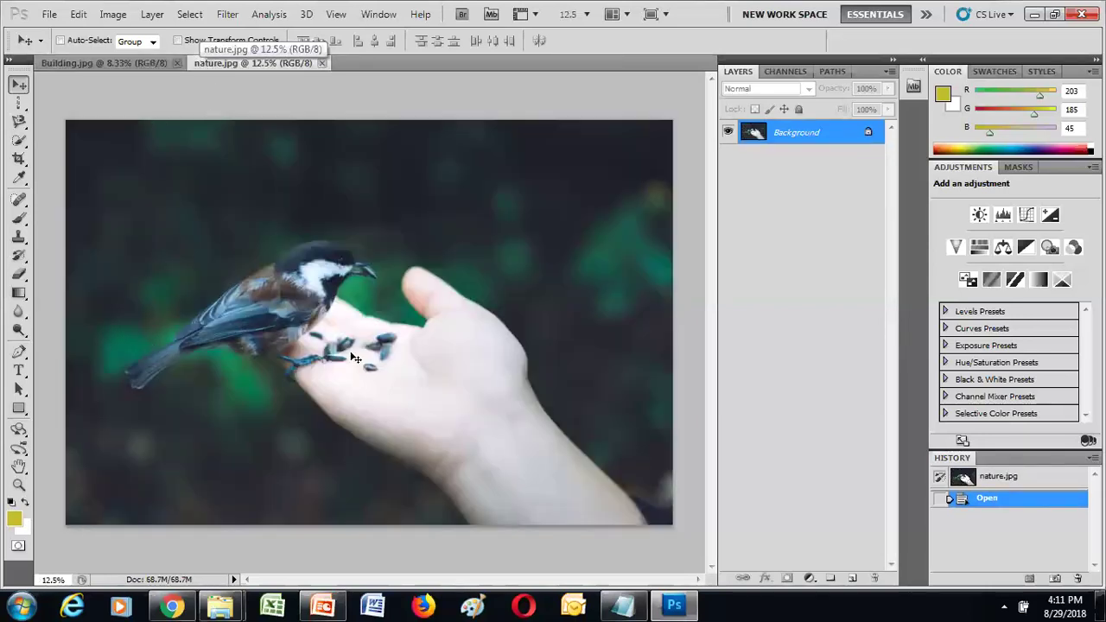
pyautogui.click(129, 66)
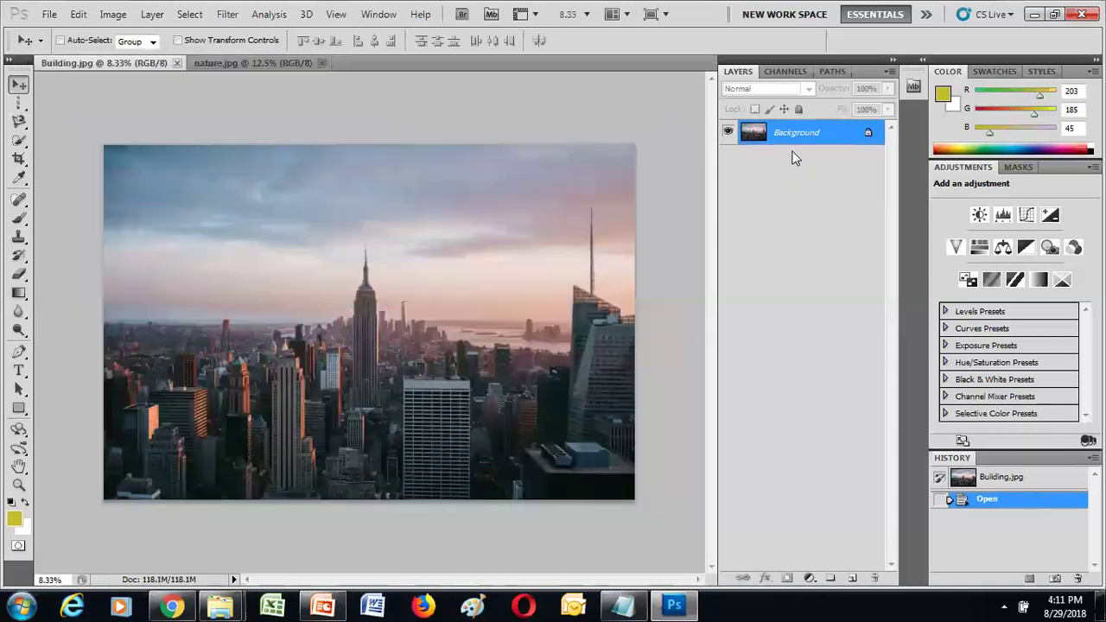
pyautogui.click(277, 67)
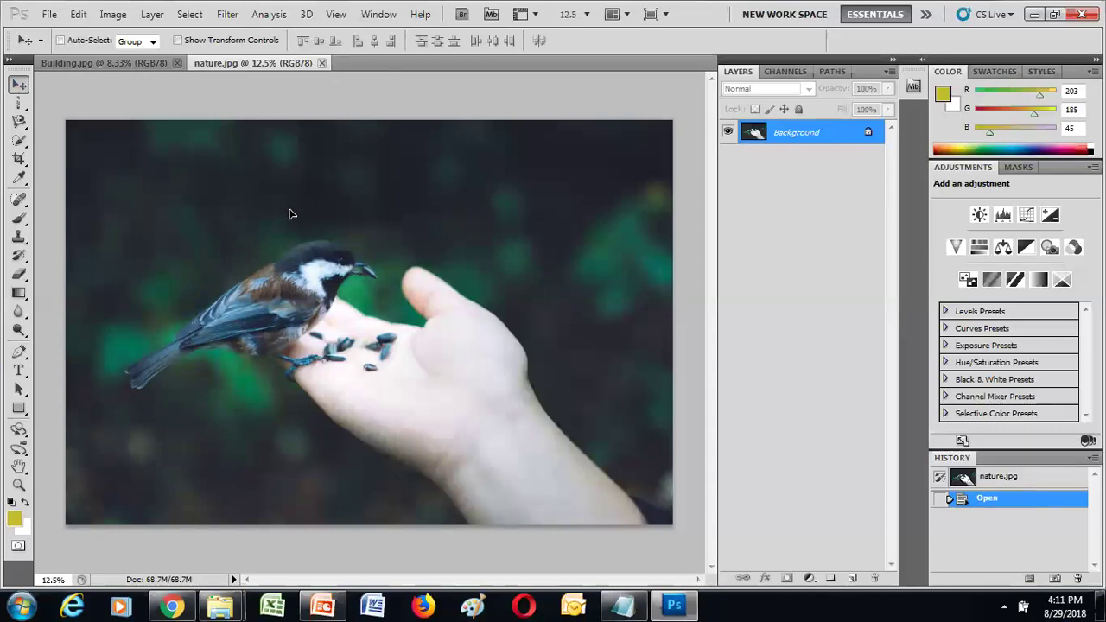
pyautogui.click(149, 66)
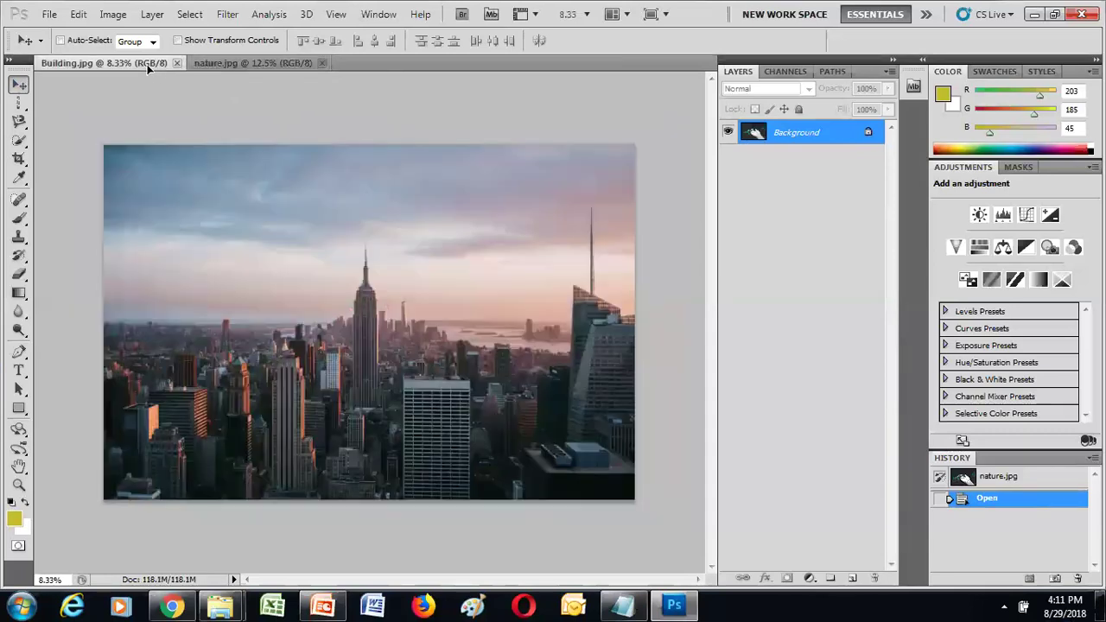
pyautogui.moveTo(149, 67); pyautogui.dragTo(233, 202)
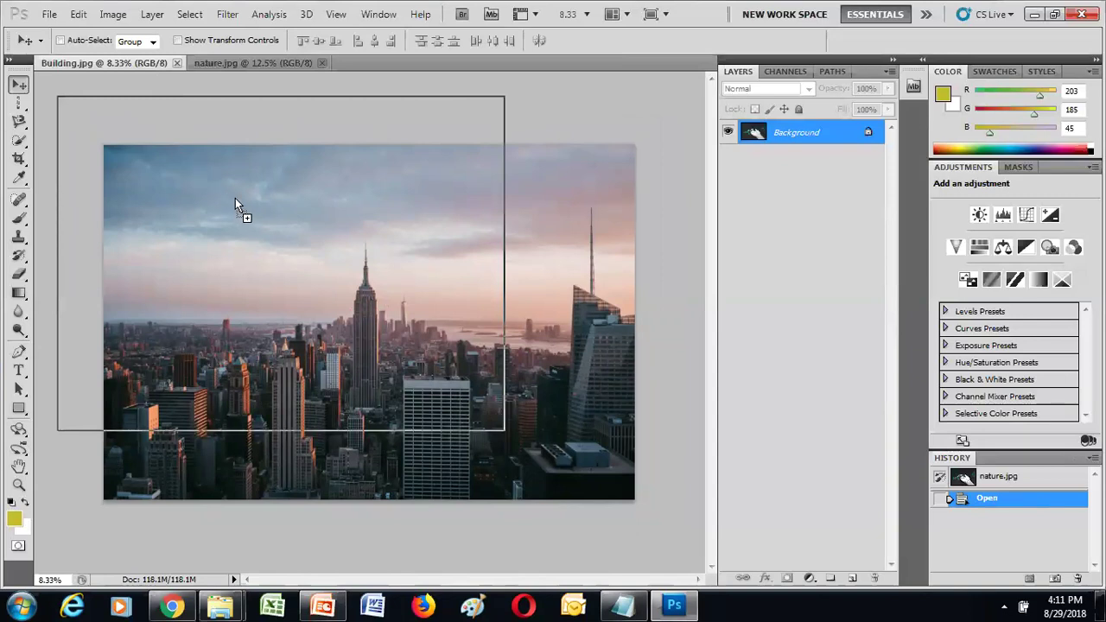
pyautogui.moveTo(291, 259); pyautogui.dragTo(290, 264)
pyautogui.moveTo(316, 239); pyautogui.dragTo(363, 281)
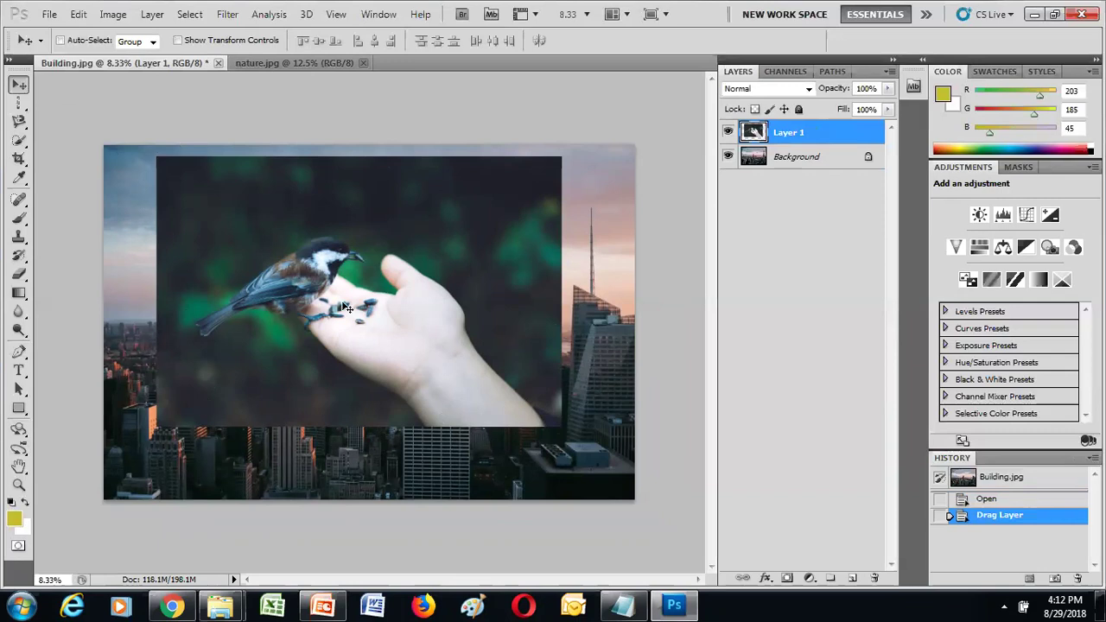
pyautogui.hotkey('ctrl', 'z')
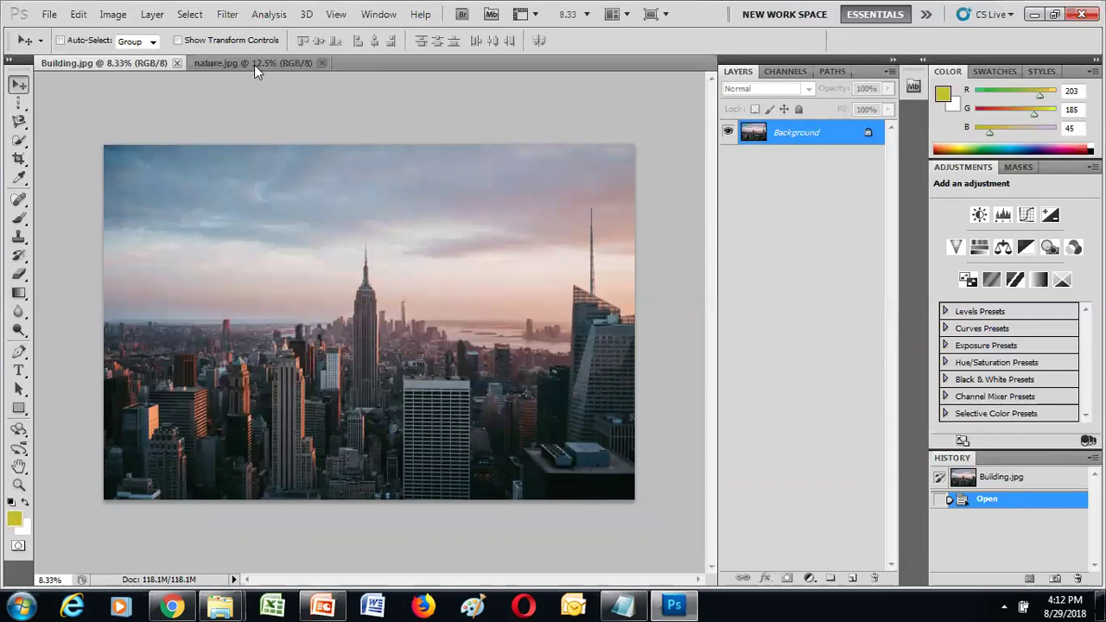
# Drag the nature bird photo onto Building.jpg, dropping it over the city centre as Layer 1
pyautogui.click(254, 60)
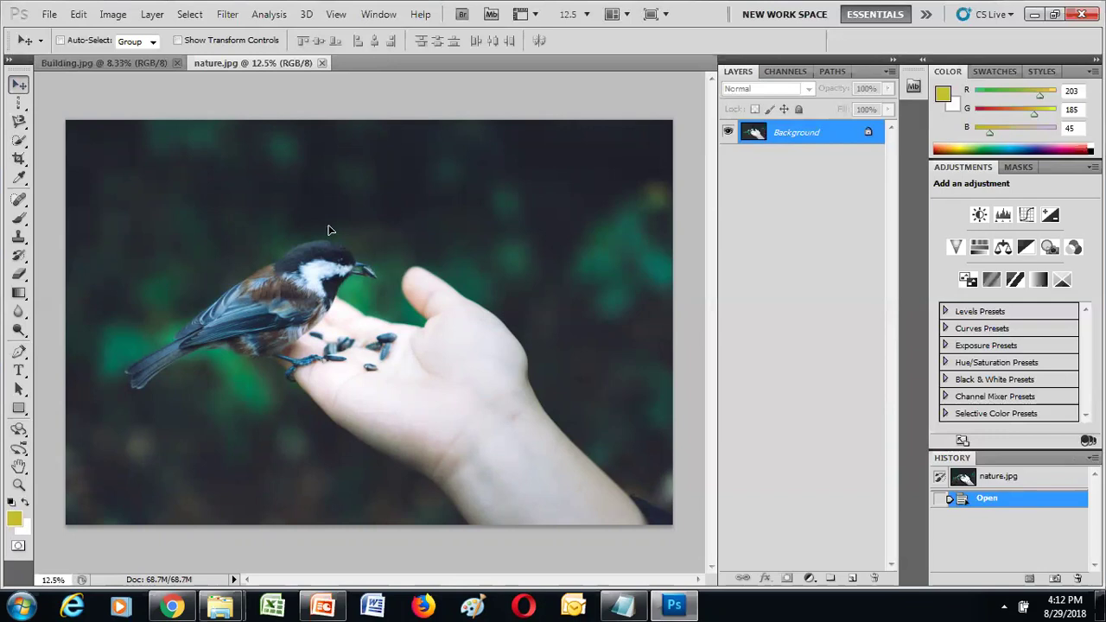
pyautogui.moveTo(190, 103); pyautogui.dragTo(222, 182)
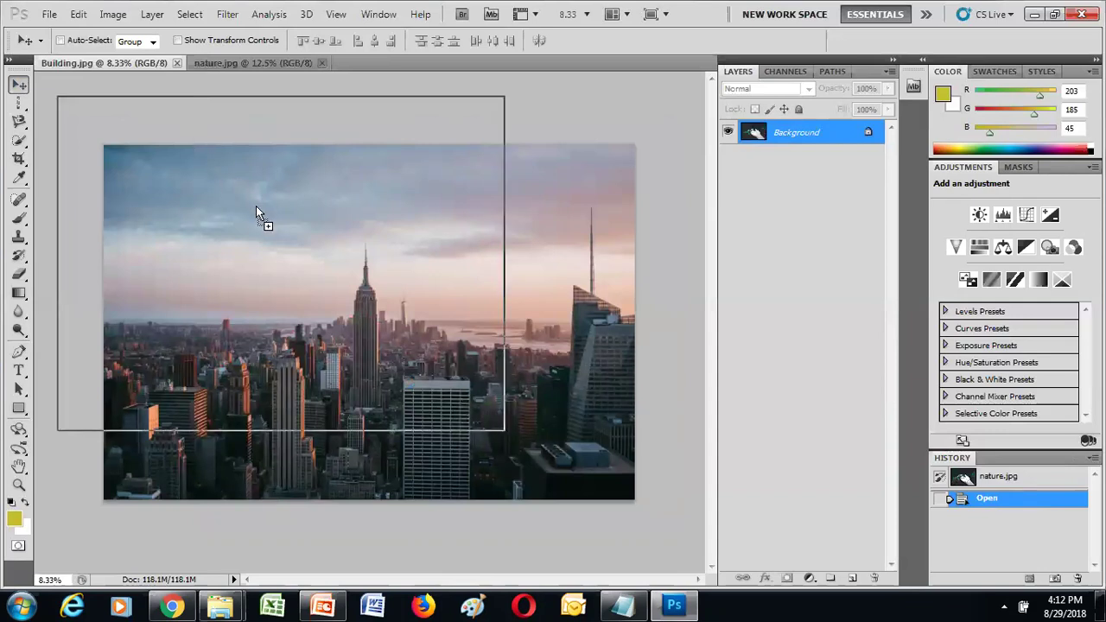
pyautogui.moveTo(256, 213); pyautogui.dragTo(365, 299)
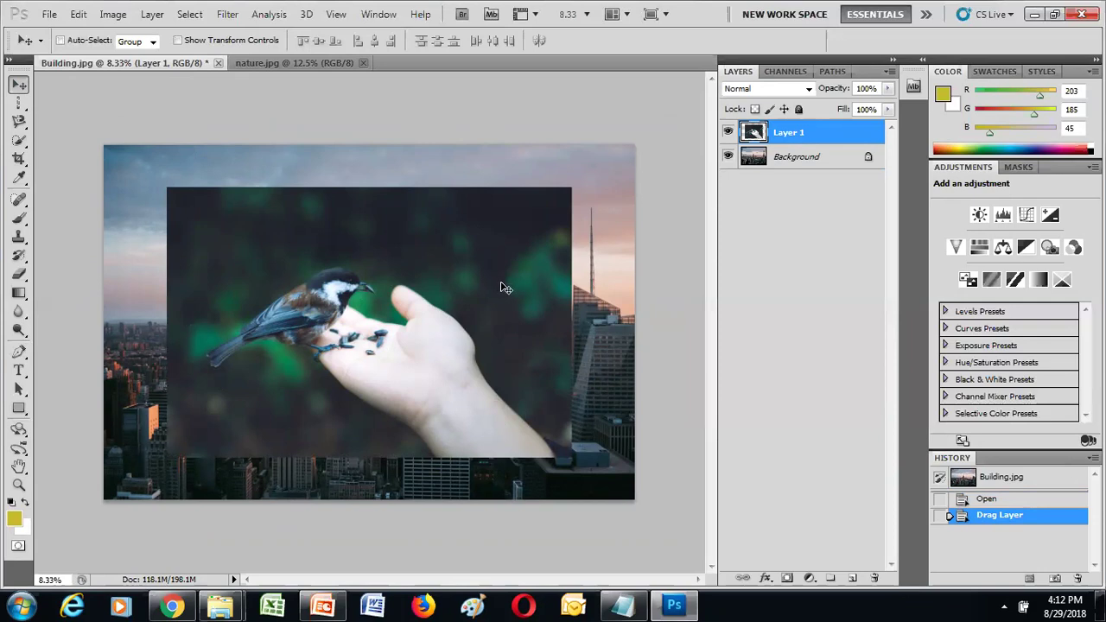
# Select the entire nature bird photo with Select > All
pyautogui.click(311, 63)
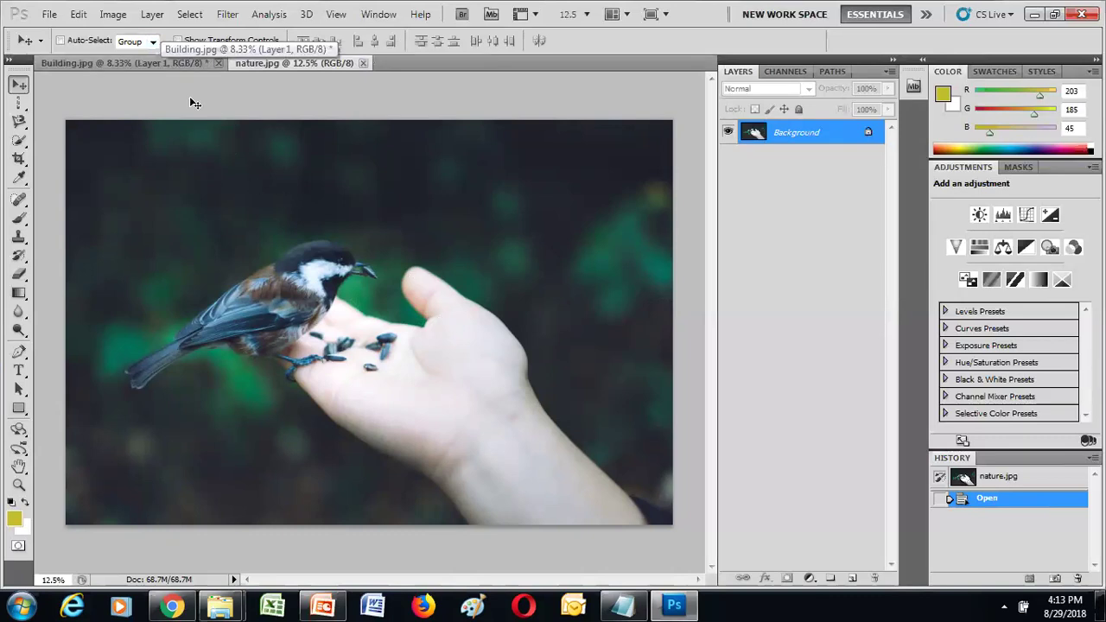
pyautogui.click(174, 64)
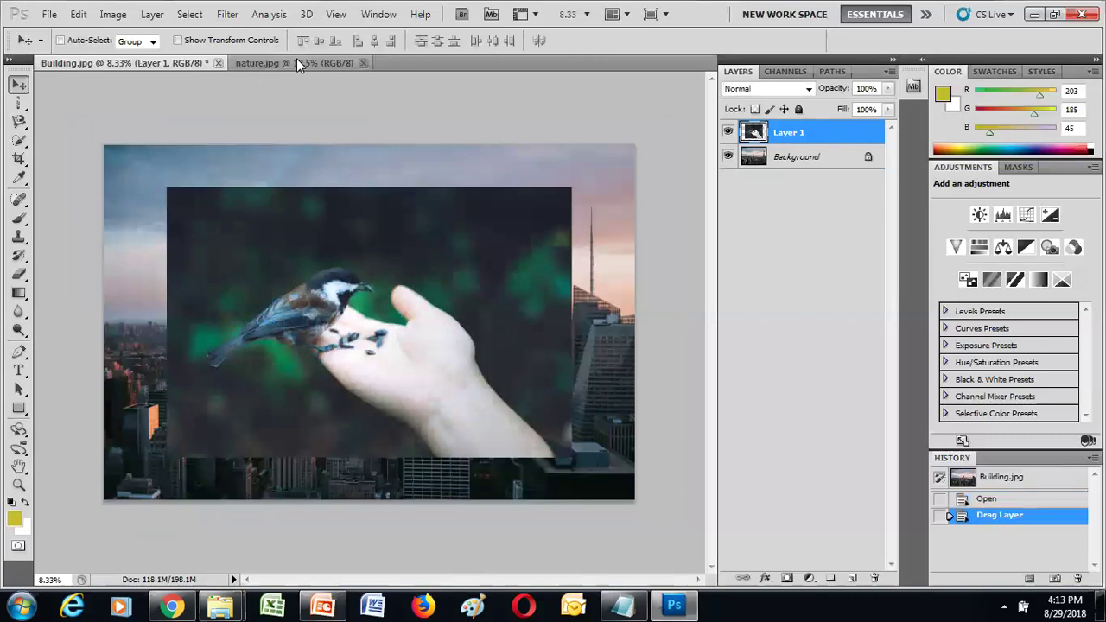
pyautogui.click(296, 60)
pyautogui.click(189, 14)
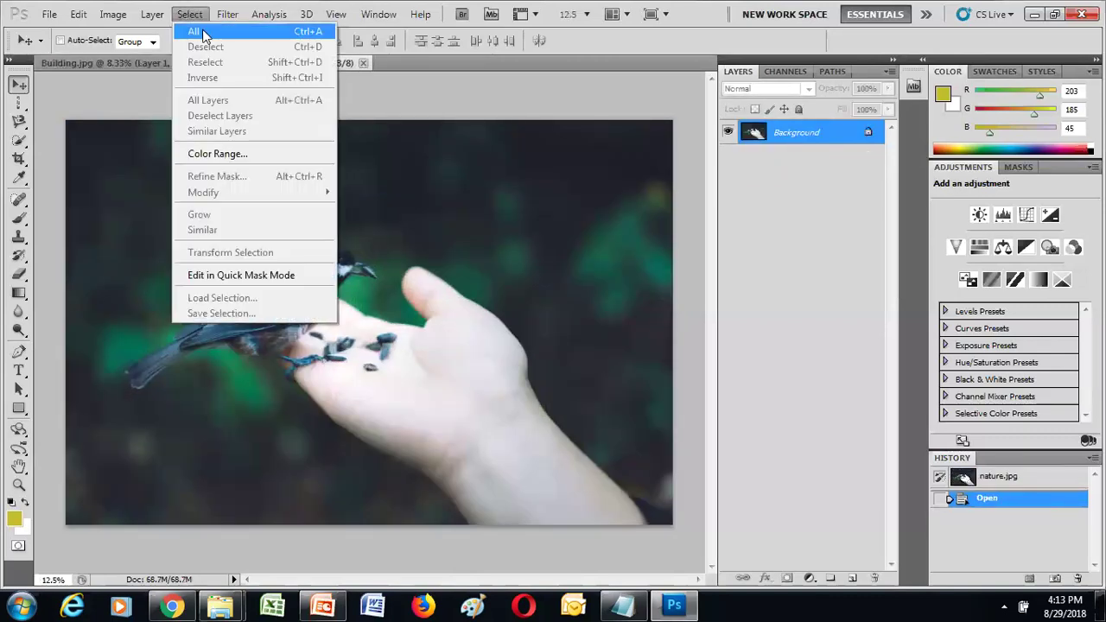
pyautogui.click(200, 29)
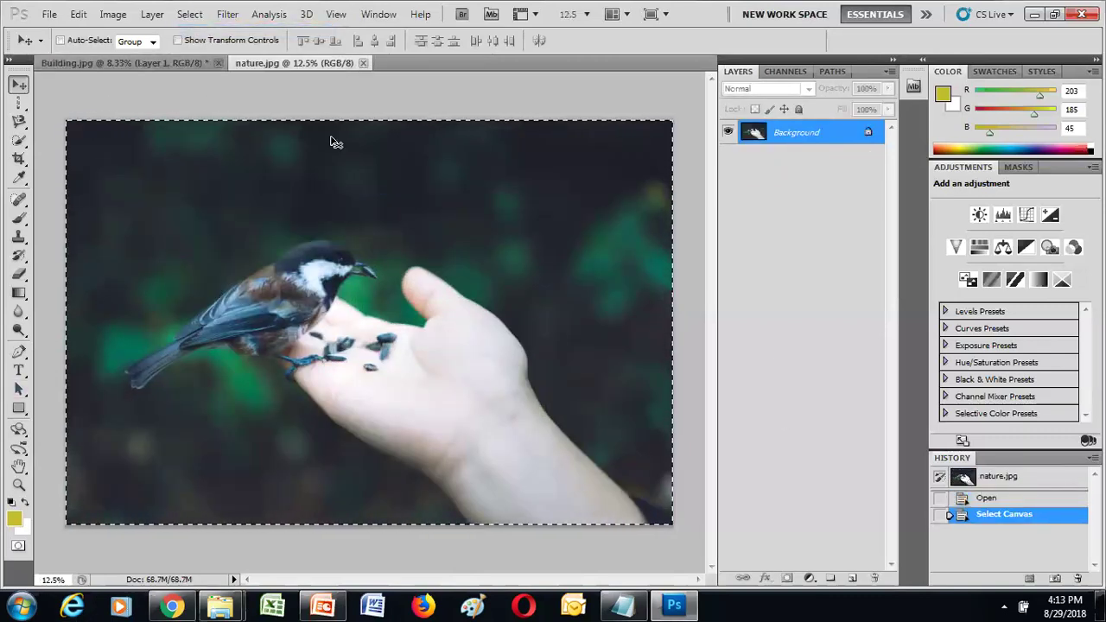
pyautogui.click(142, 65)
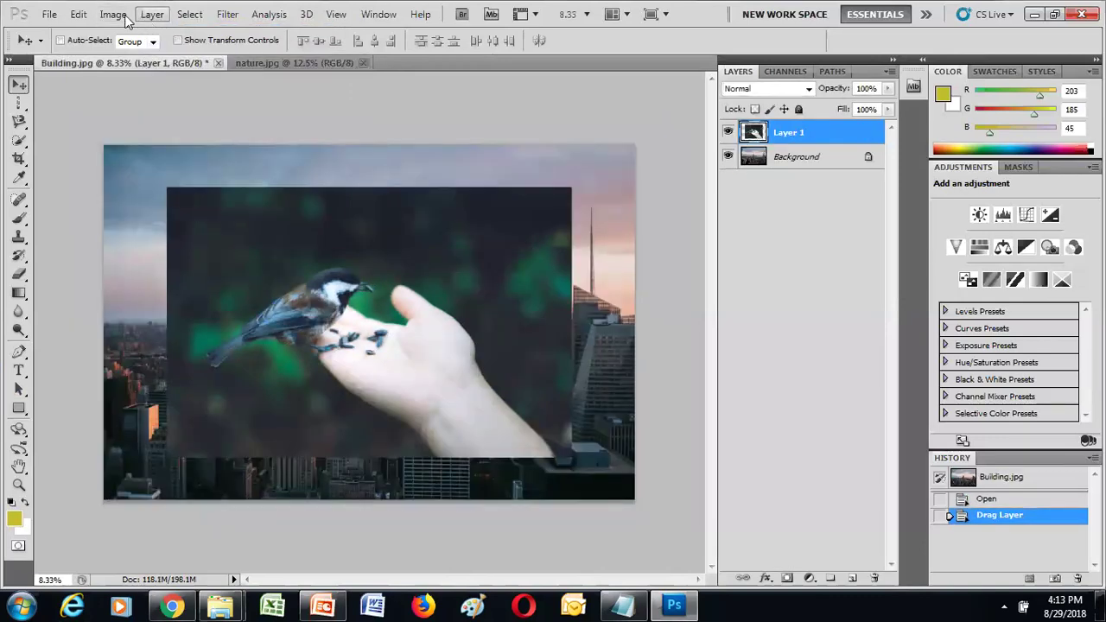
pyautogui.click(78, 15)
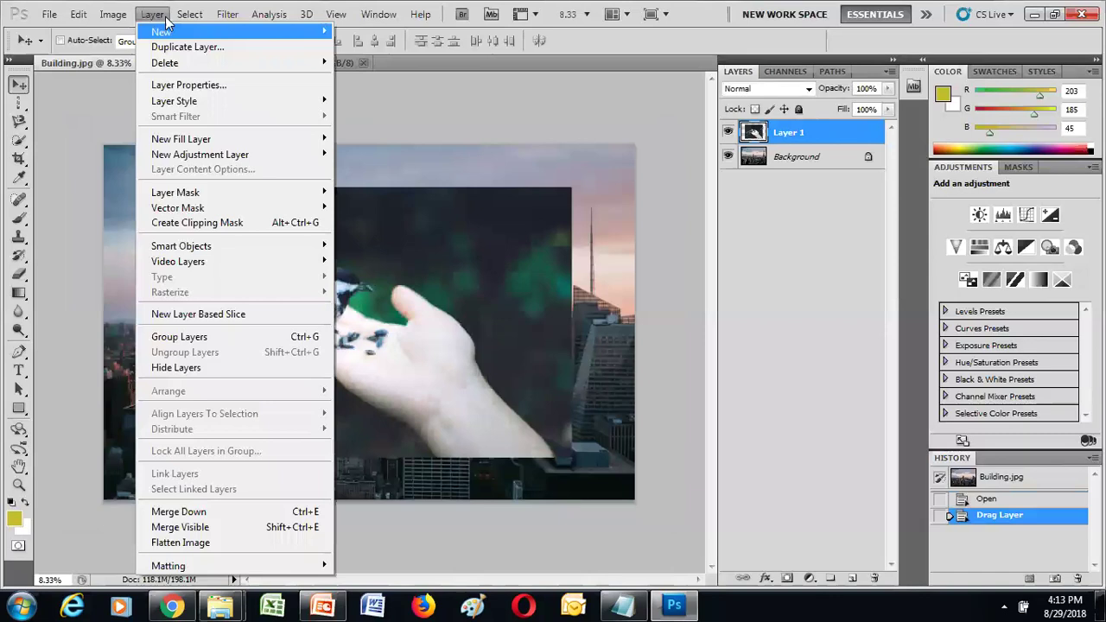
pyautogui.click(191, 15)
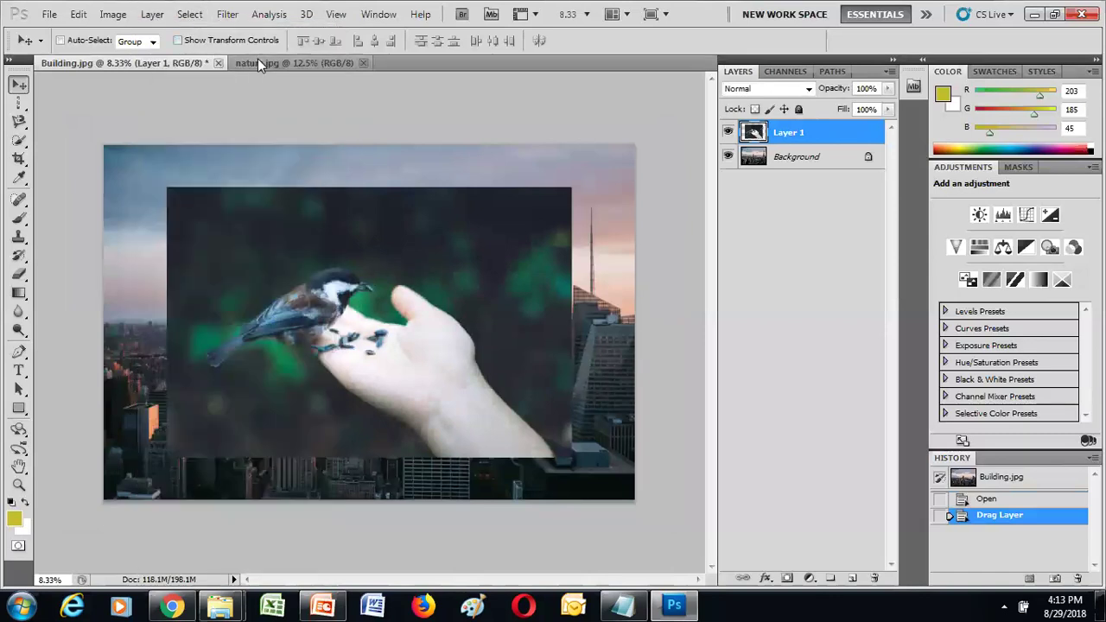
pyautogui.click(258, 61)
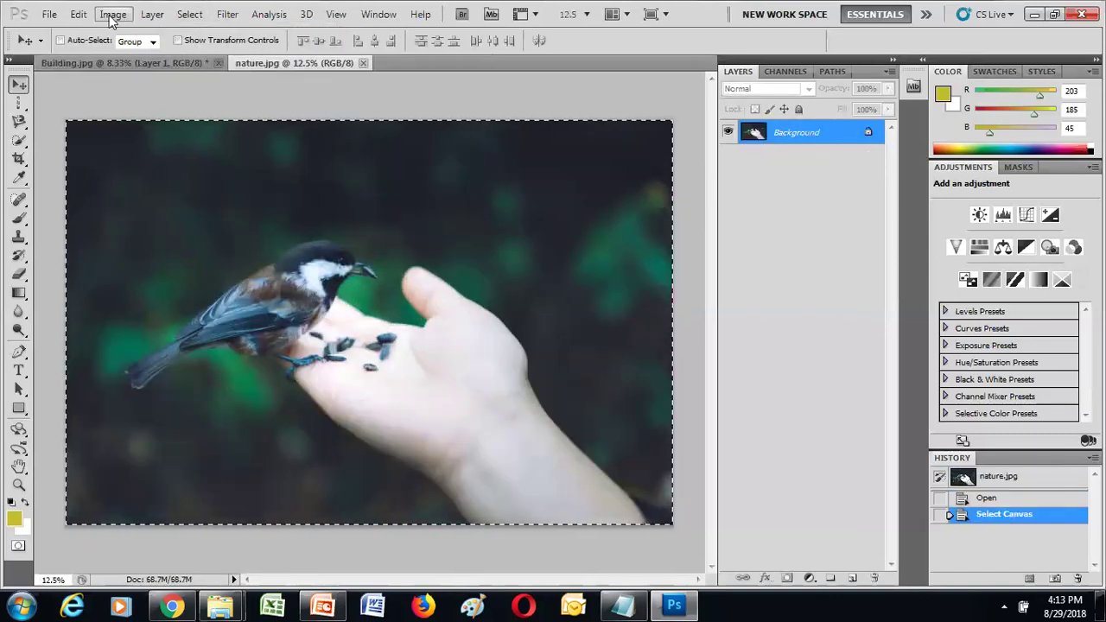
# Cut the bird photo, paste it into Building.jpg as Layer 2, and drag it into position
pyautogui.click(79, 15)
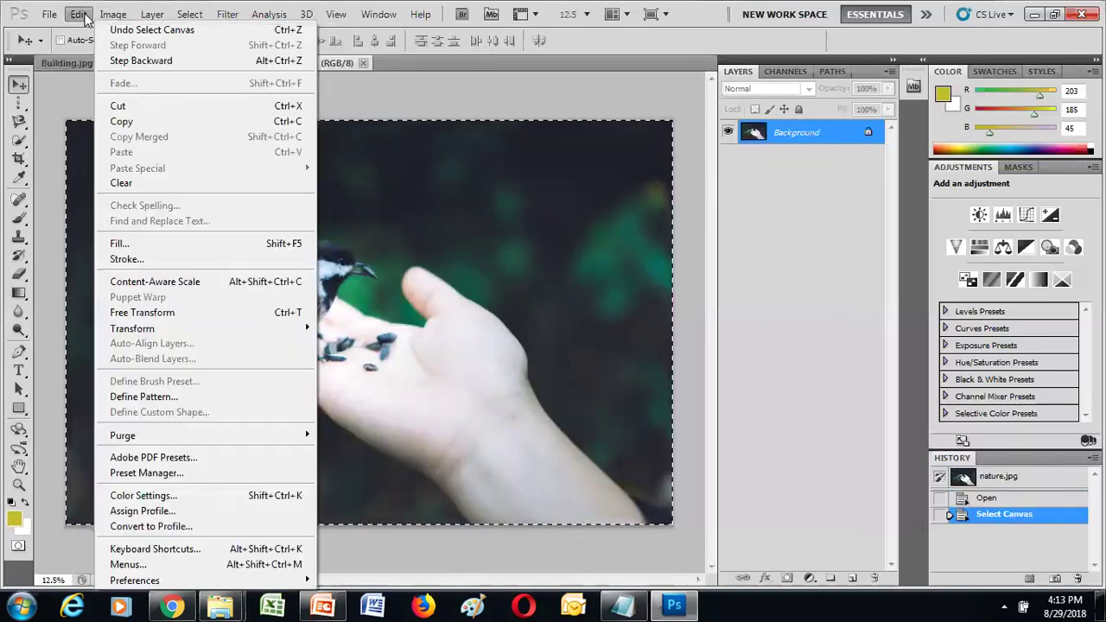
pyautogui.click(136, 106)
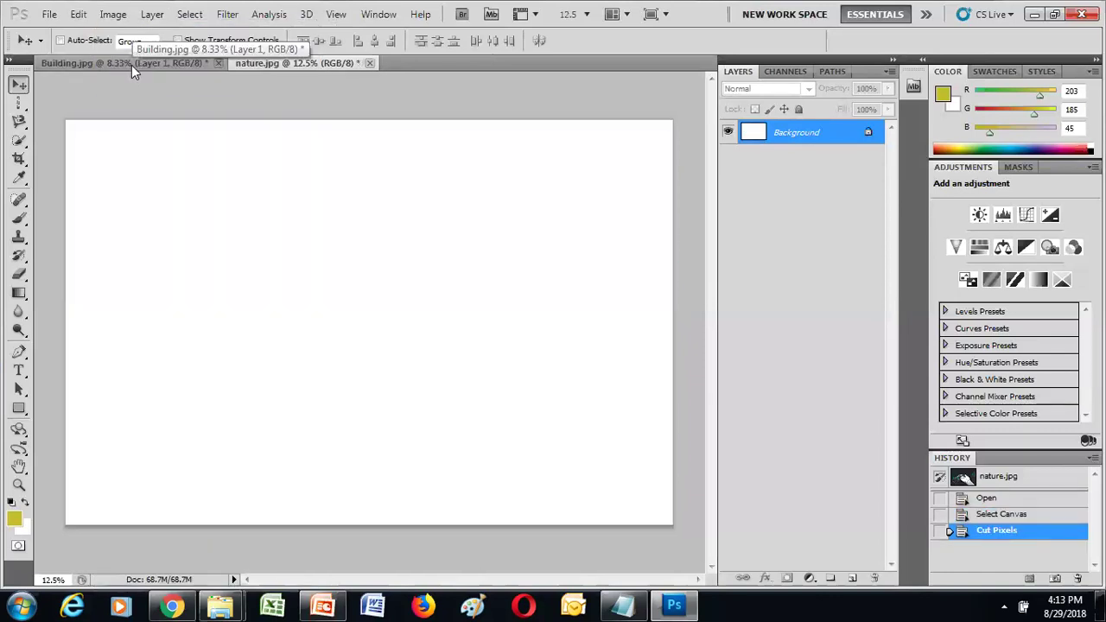
pyautogui.click(172, 64)
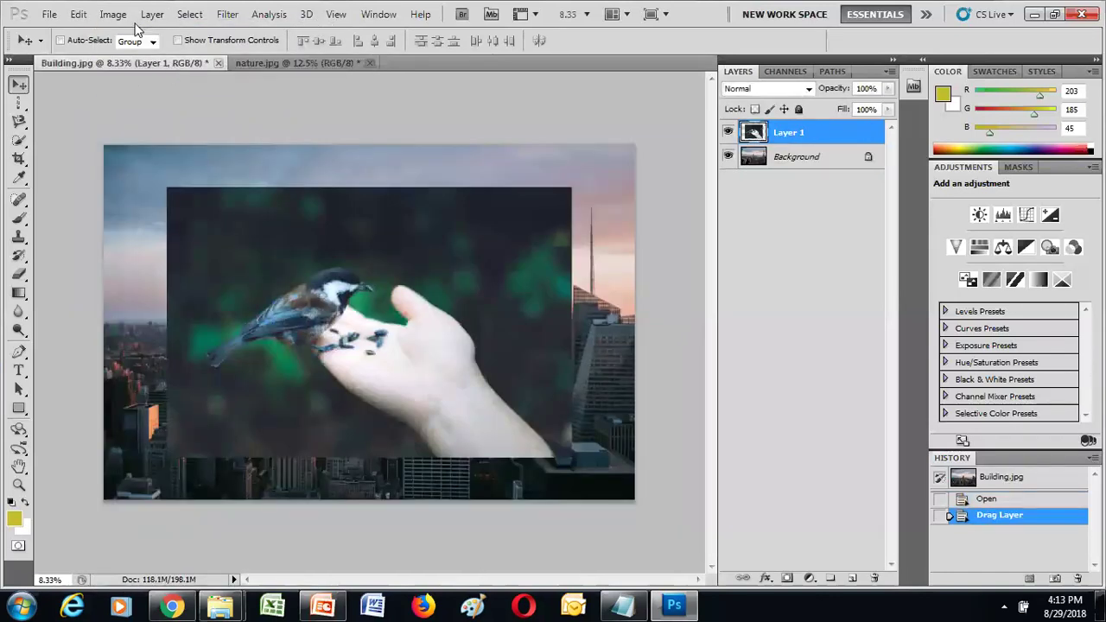
pyautogui.click(78, 14)
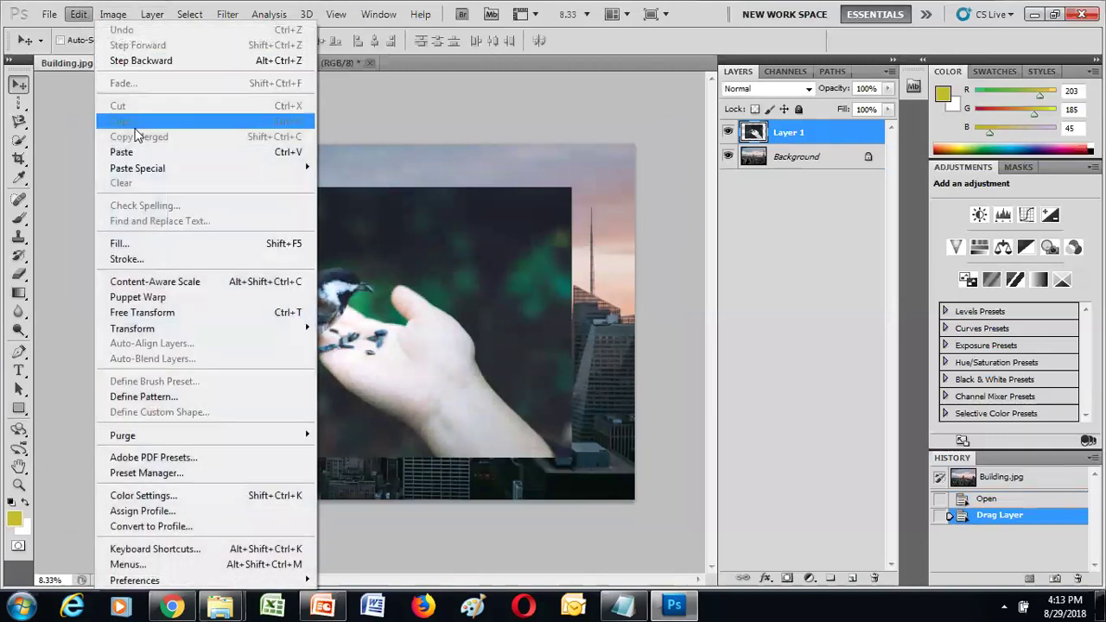
pyautogui.click(121, 151)
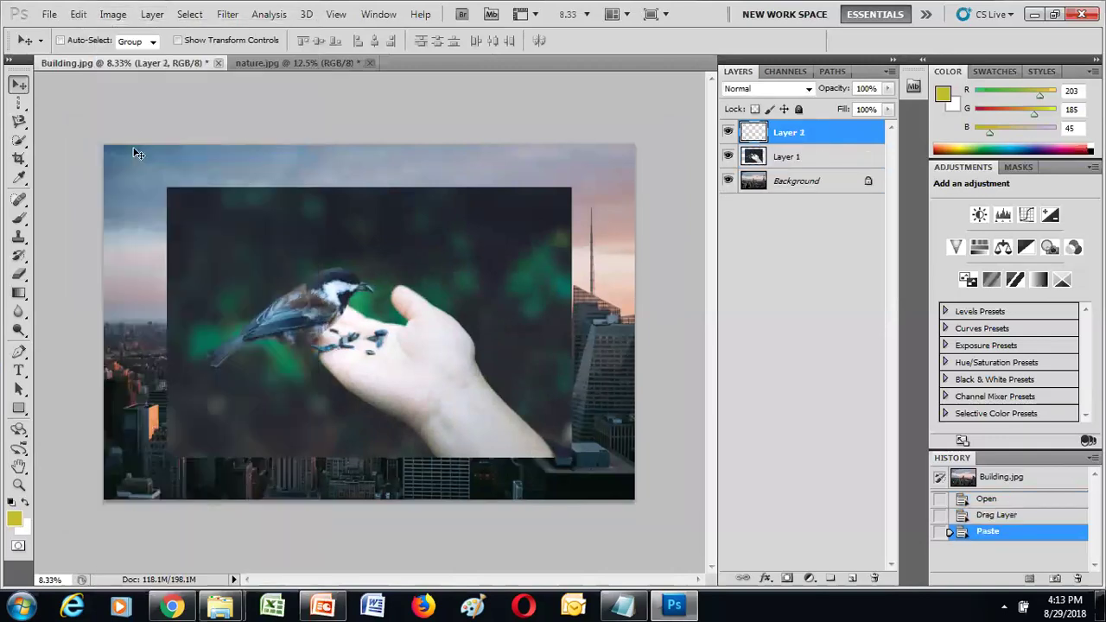
pyautogui.moveTo(356, 294); pyautogui.dragTo(308, 304)
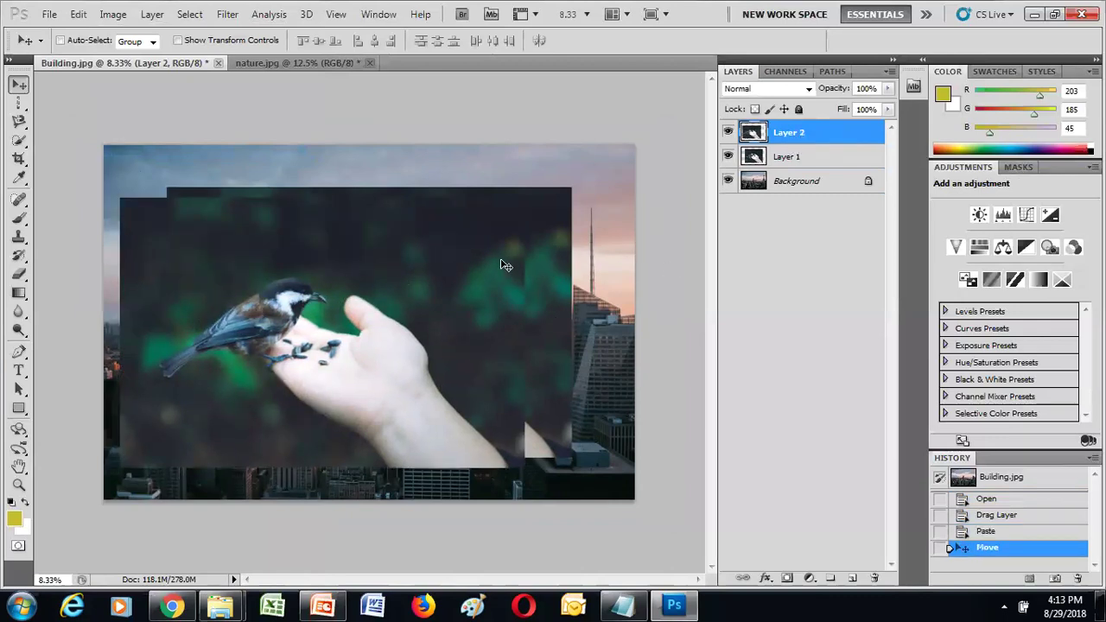
pyautogui.moveTo(501, 264); pyautogui.dragTo(548, 256)
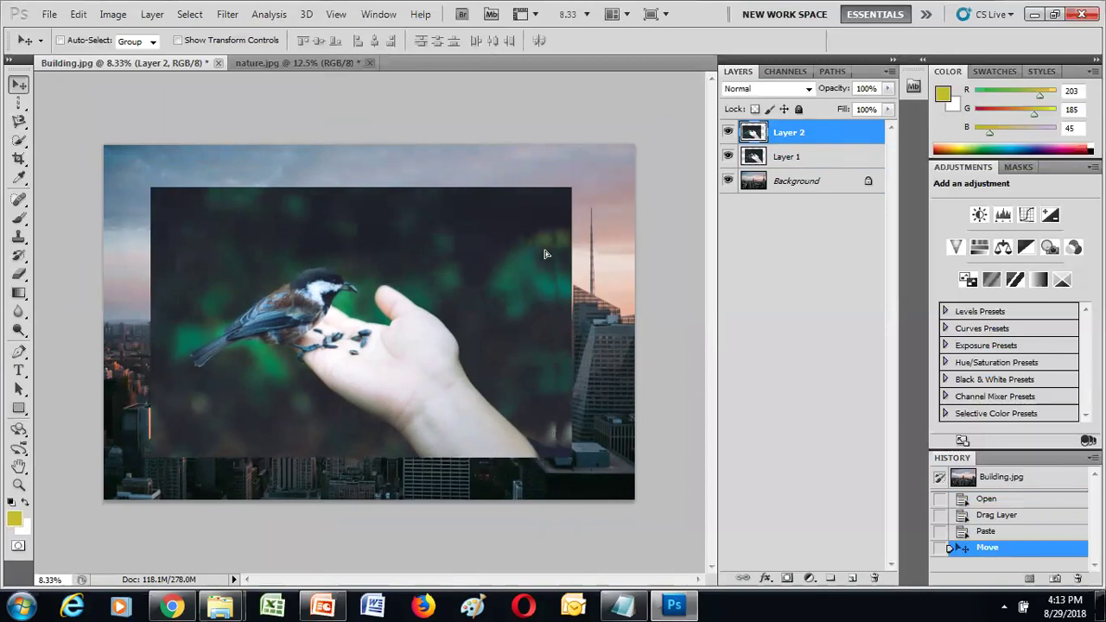
# Delete Layer 2 by dragging it onto the Layers panel trash icon
pyautogui.rightClick(815, 133)
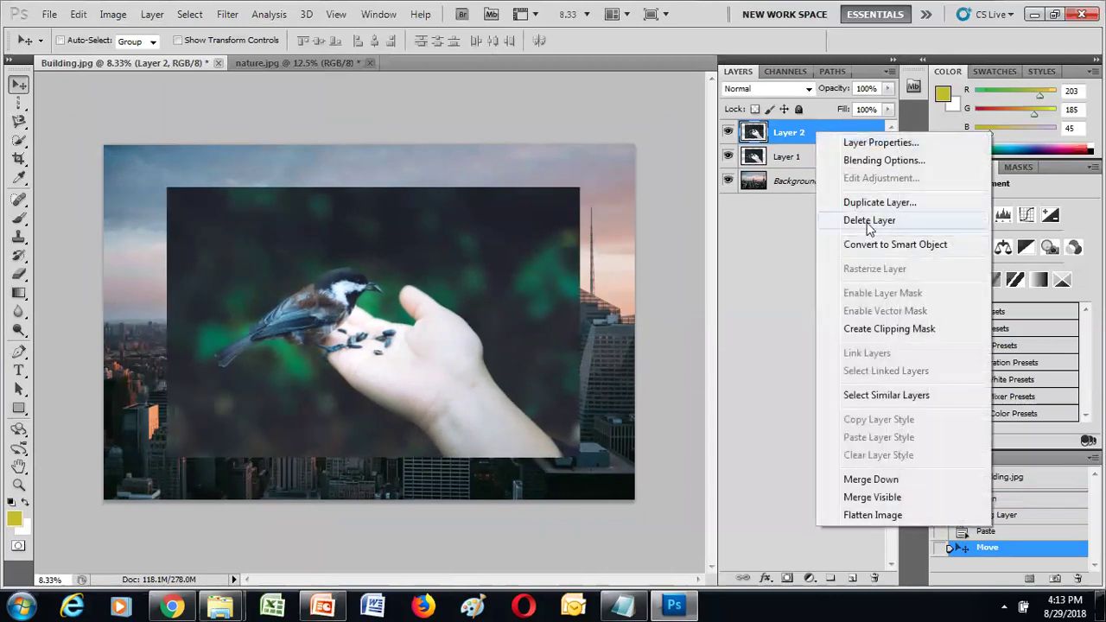
pyautogui.click(758, 217)
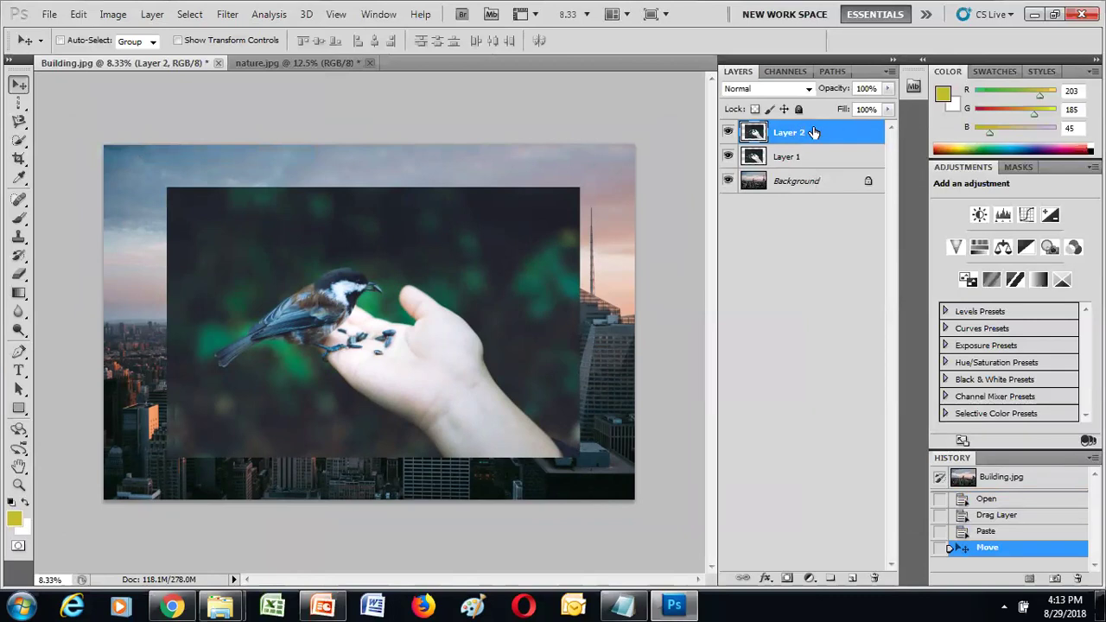
pyautogui.moveTo(828, 134); pyautogui.dragTo(879, 575)
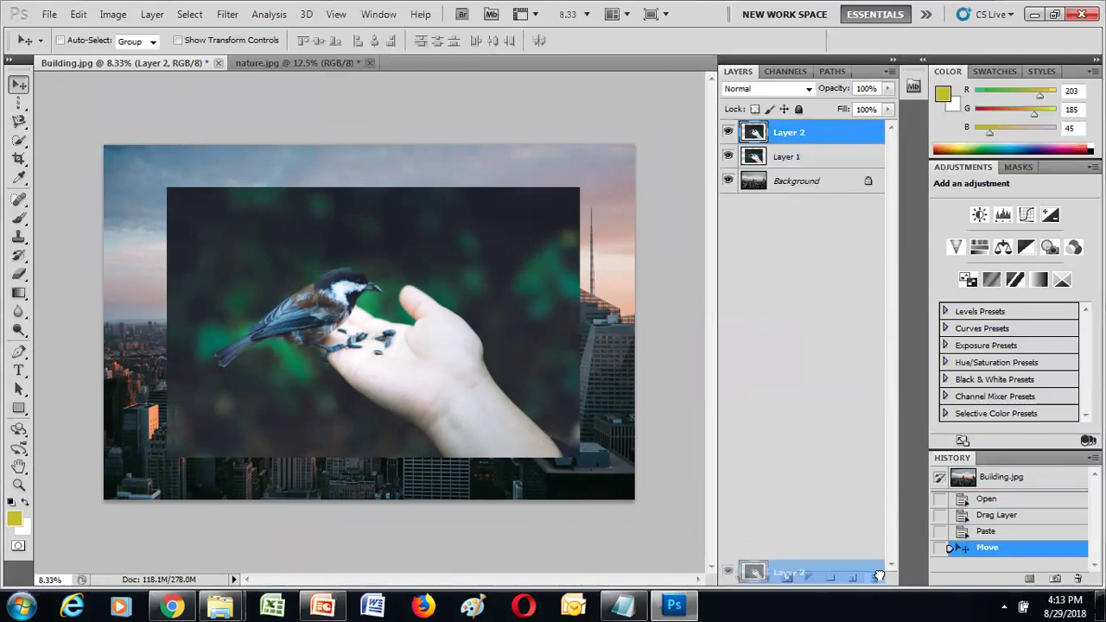
pyautogui.moveTo(879, 575); pyautogui.dragTo(875, 578)
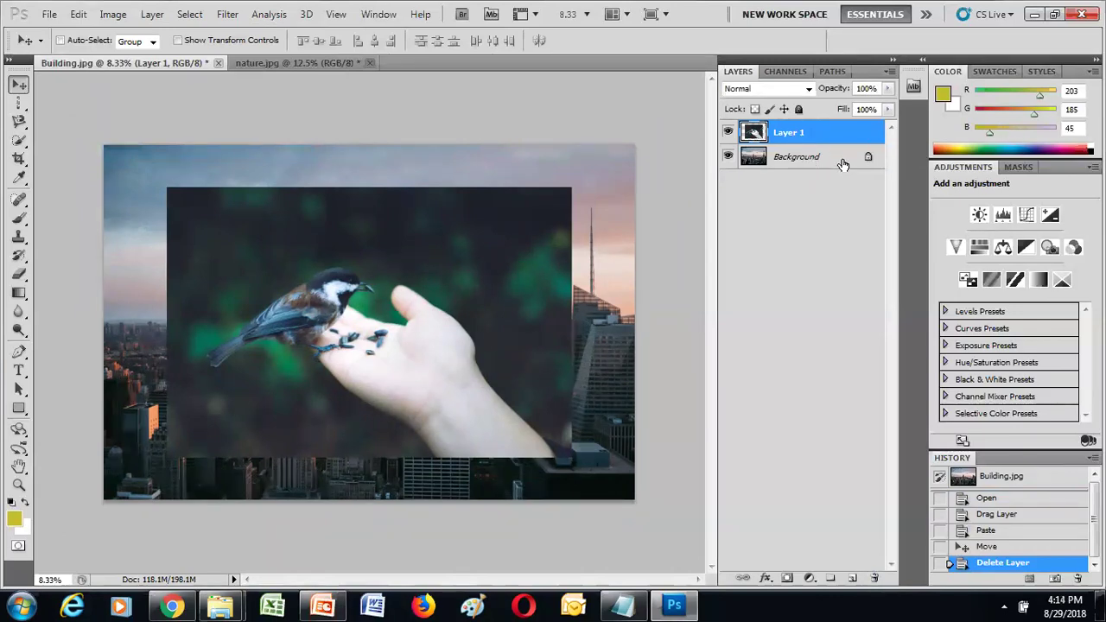
# Convert the Background into a normal layer named 'Building' via the New Layer dialog
pyautogui.doubleClick(797, 158)
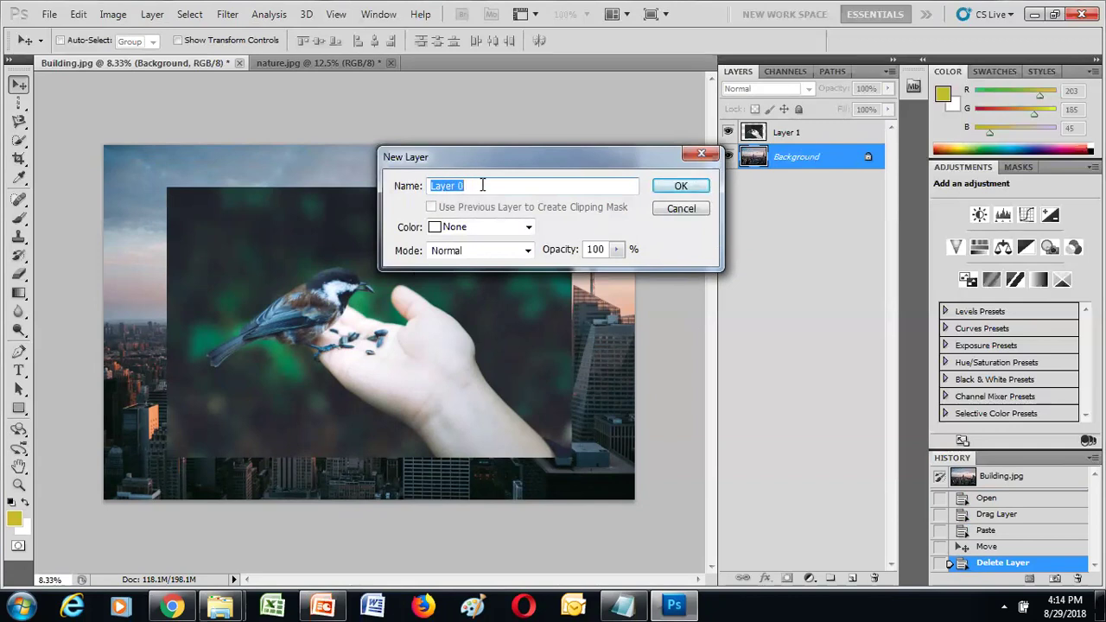
pyautogui.write('Buid')
pyautogui.press('BackSpace')
pyautogui.write('lding')
pyautogui.click(679, 190)
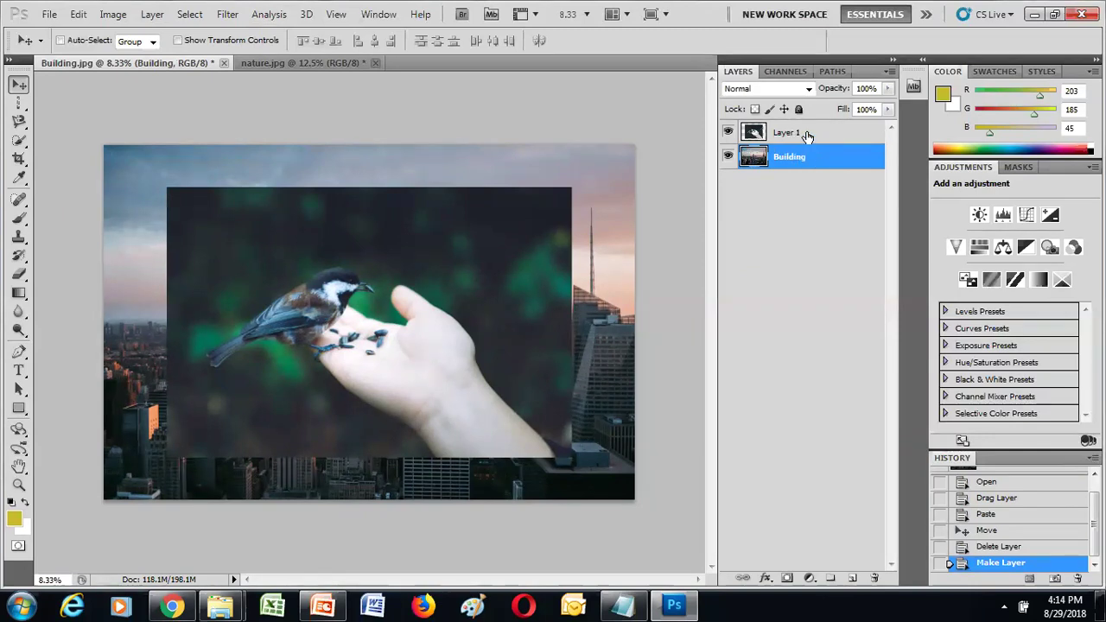
# Rename Layer 1 to 'bird' directly in the Layers panel
pyautogui.click(806, 134)
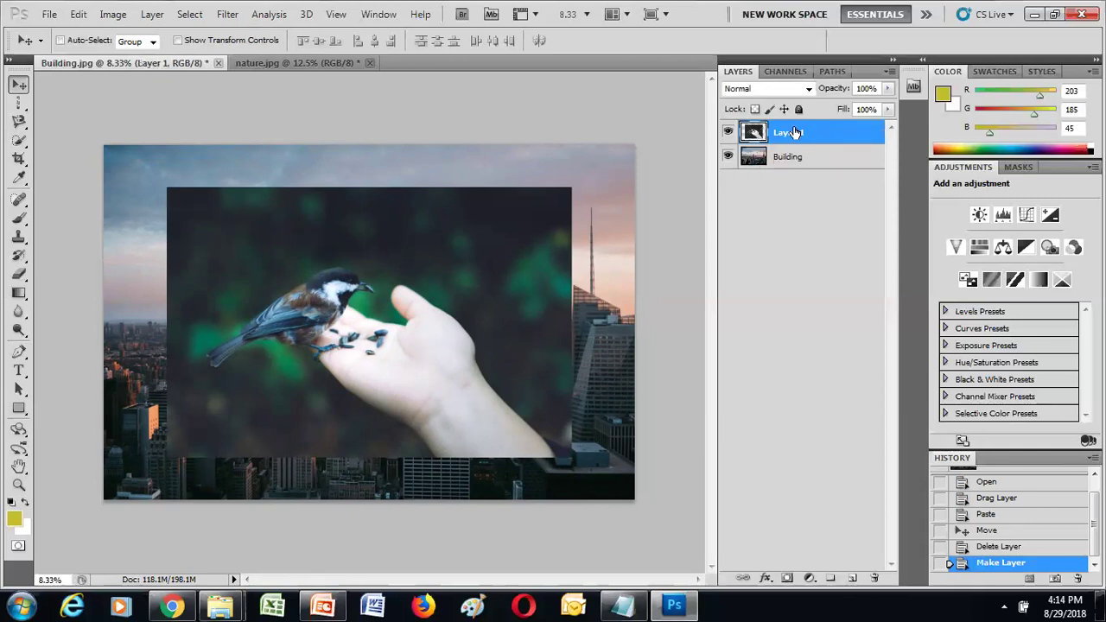
pyautogui.doubleClick(787, 133)
pyautogui.write('bird')
pyautogui.click(802, 194)
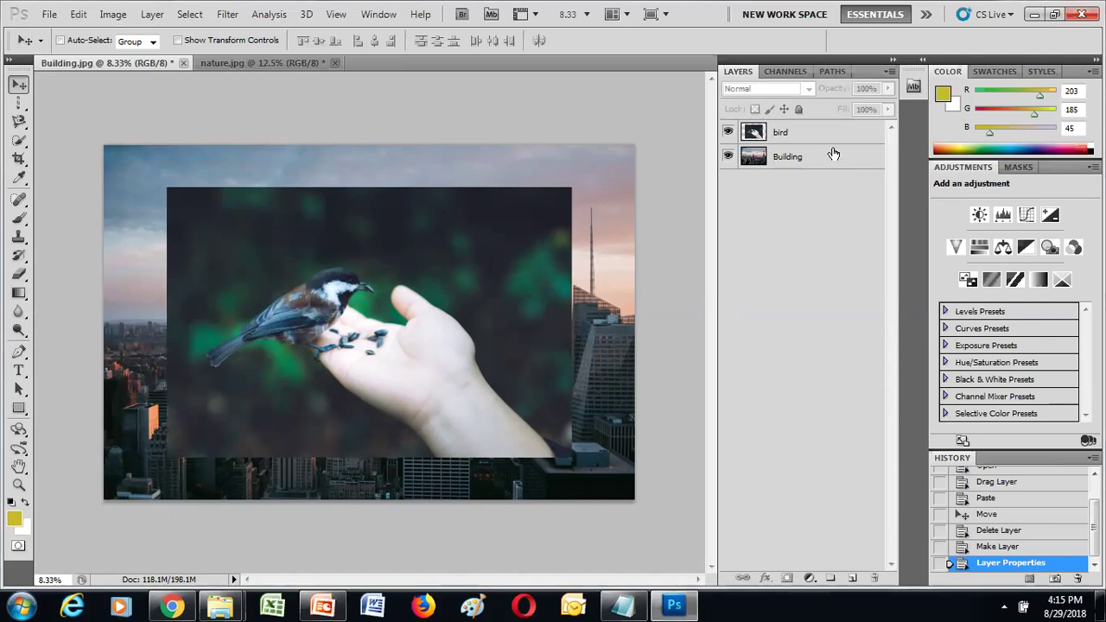
pyautogui.moveTo(811, 164); pyautogui.dragTo(799, 135)
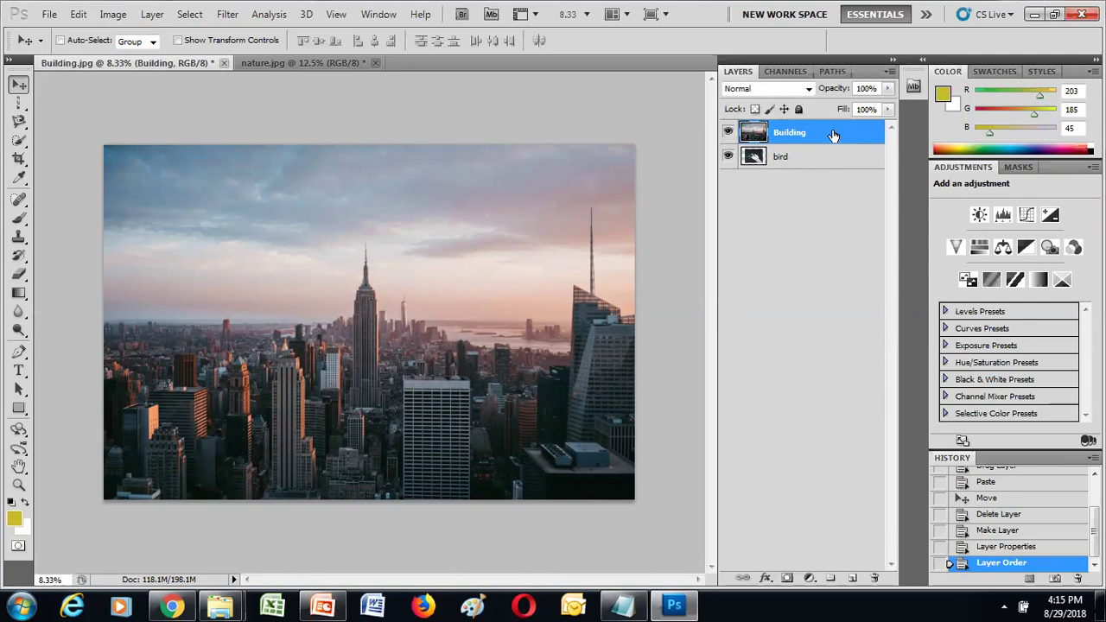
pyautogui.moveTo(833, 136); pyautogui.dragTo(836, 189)
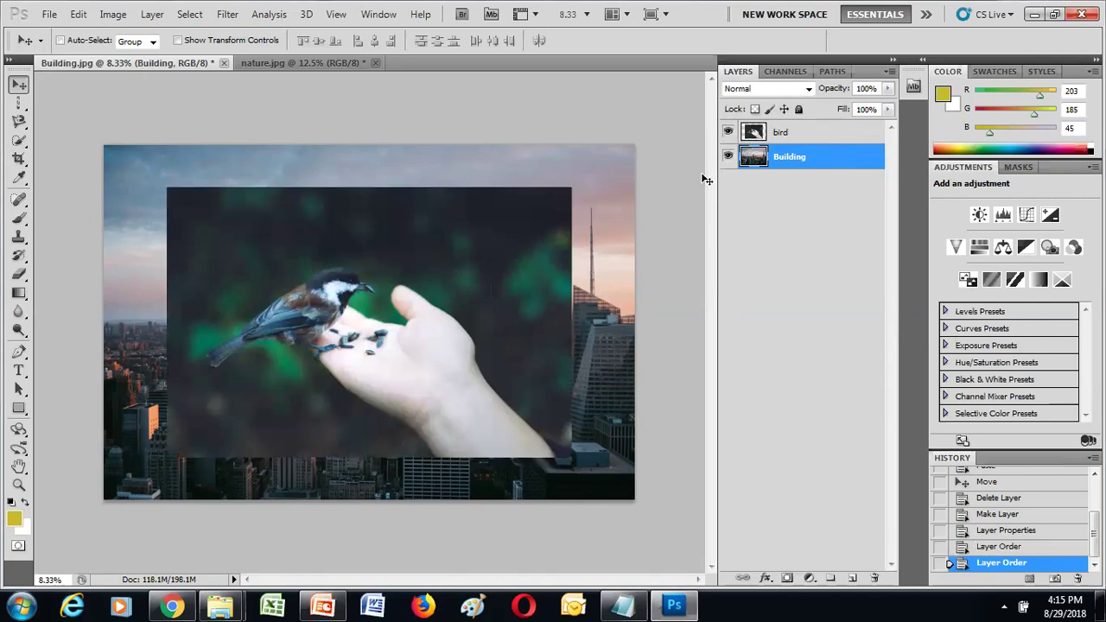
pyautogui.click(784, 136)
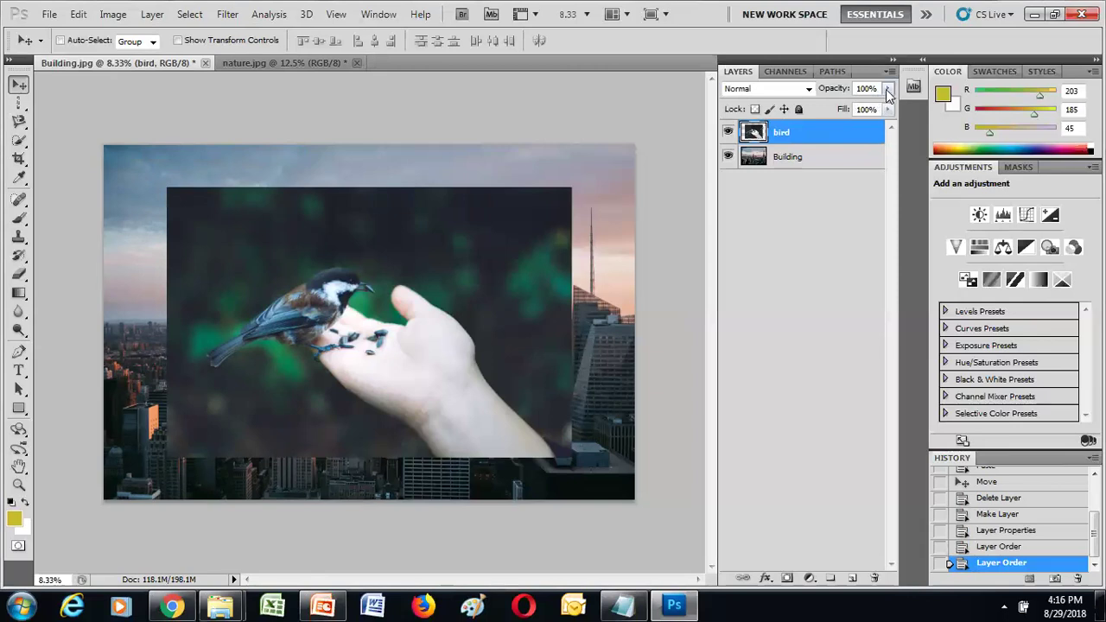
# Adjust the bird layer's Opacity slider down and back up, finishing at 91%
pyautogui.click(889, 91)
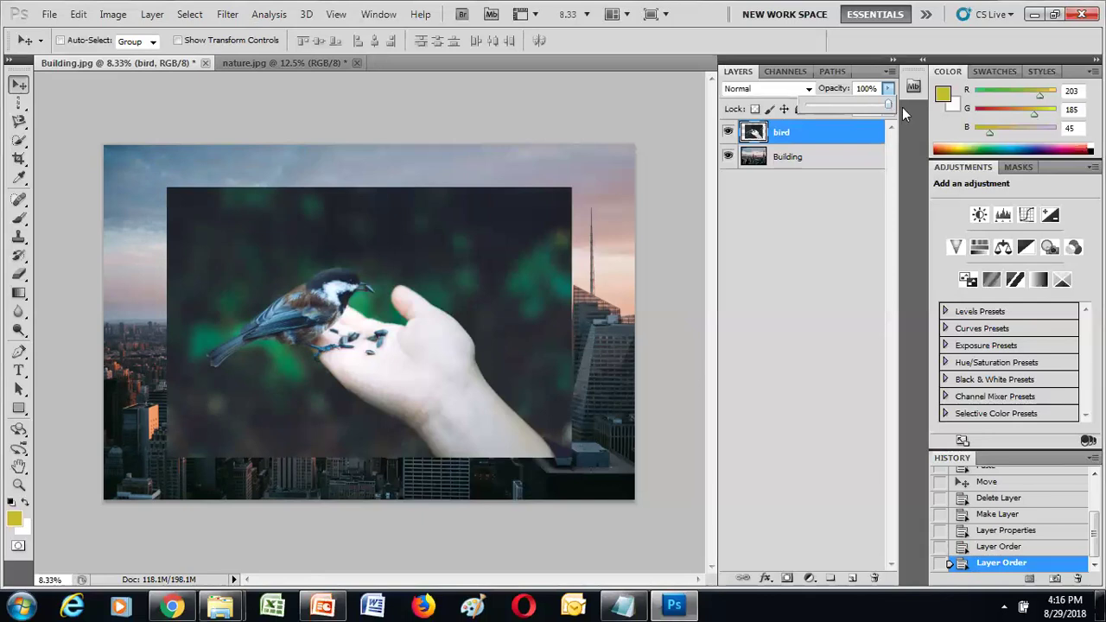
pyautogui.moveTo(890, 106); pyautogui.dragTo(832, 104)
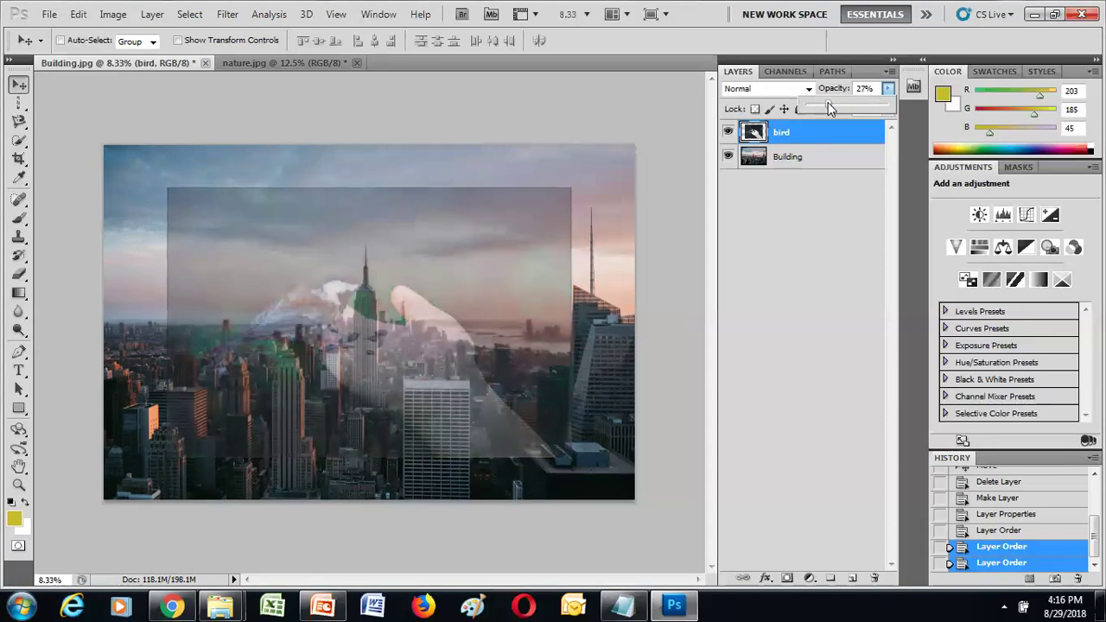
pyautogui.moveTo(830, 107); pyautogui.dragTo(891, 107)
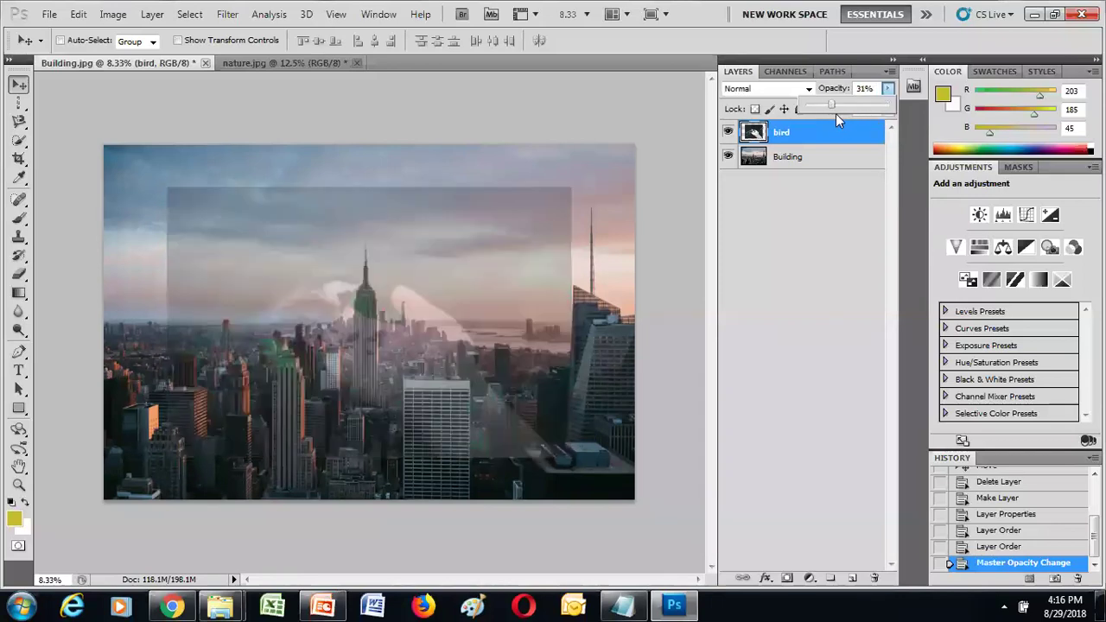
pyautogui.moveTo(851, 113); pyautogui.dragTo(893, 112)
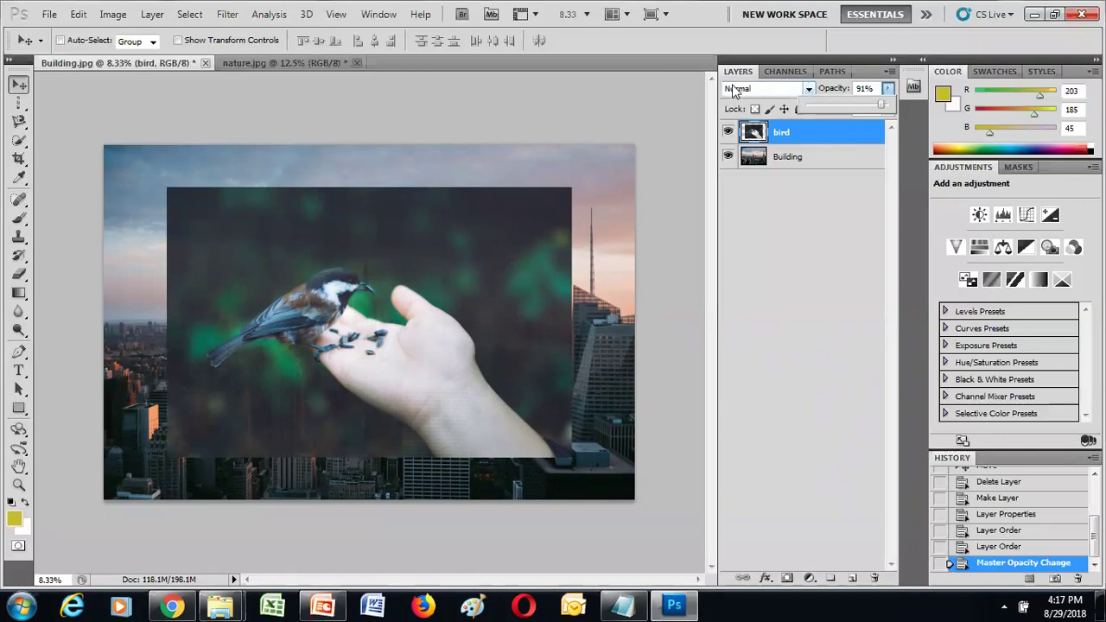
# Try Multiply, Overlay, then Difference blending on the bird layer, keeping Difference, and nudge it slightly
pyautogui.click(807, 90)
pyautogui.click(808, 90)
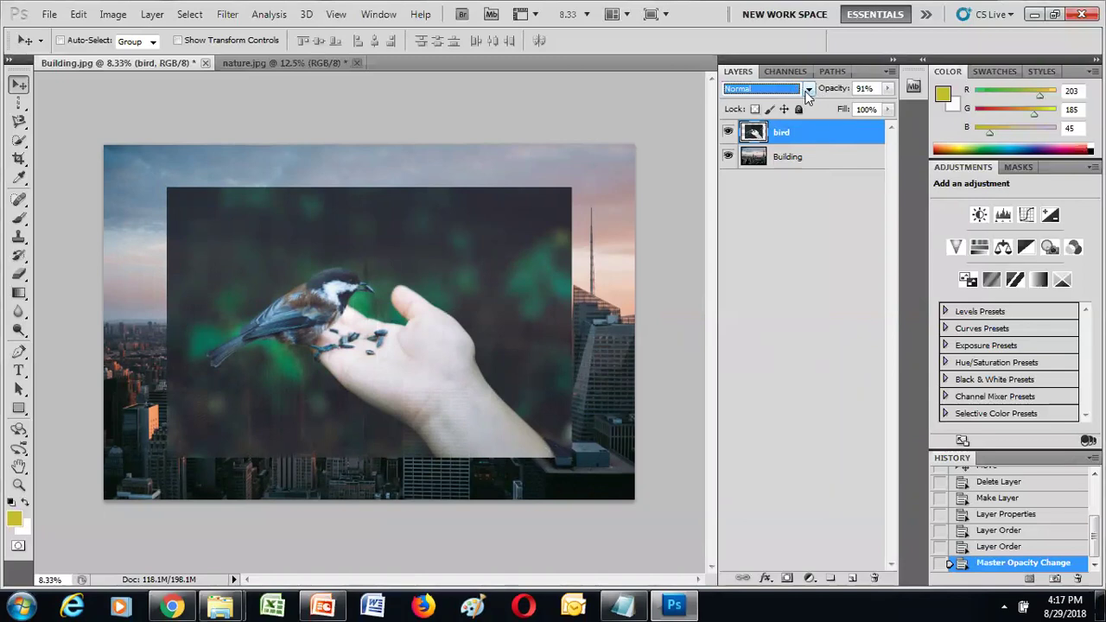
pyautogui.click(806, 91)
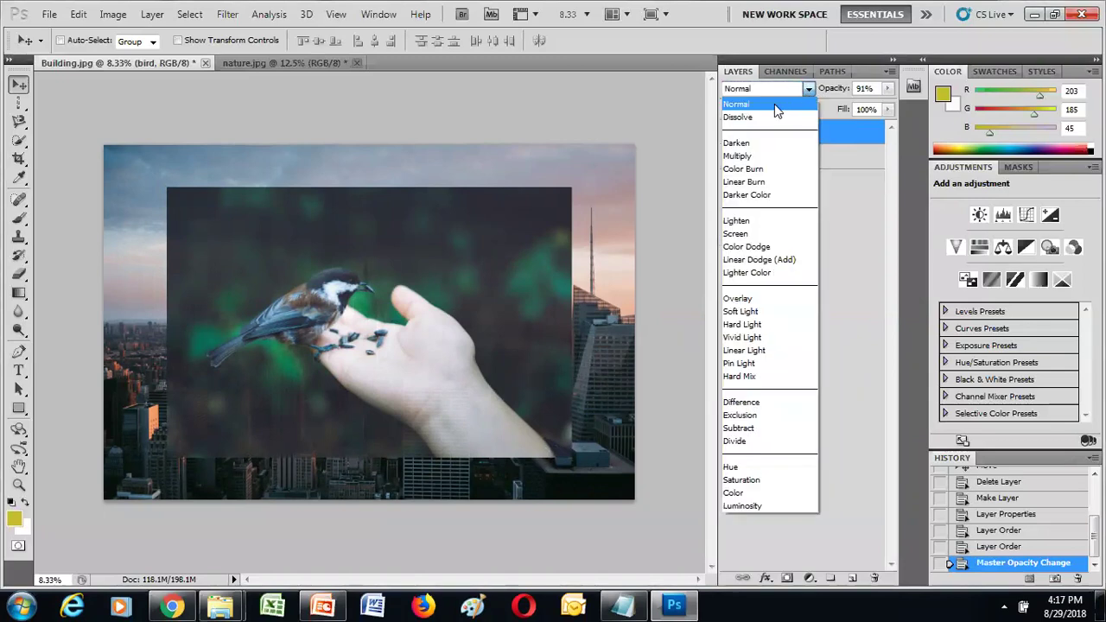
pyautogui.click(771, 157)
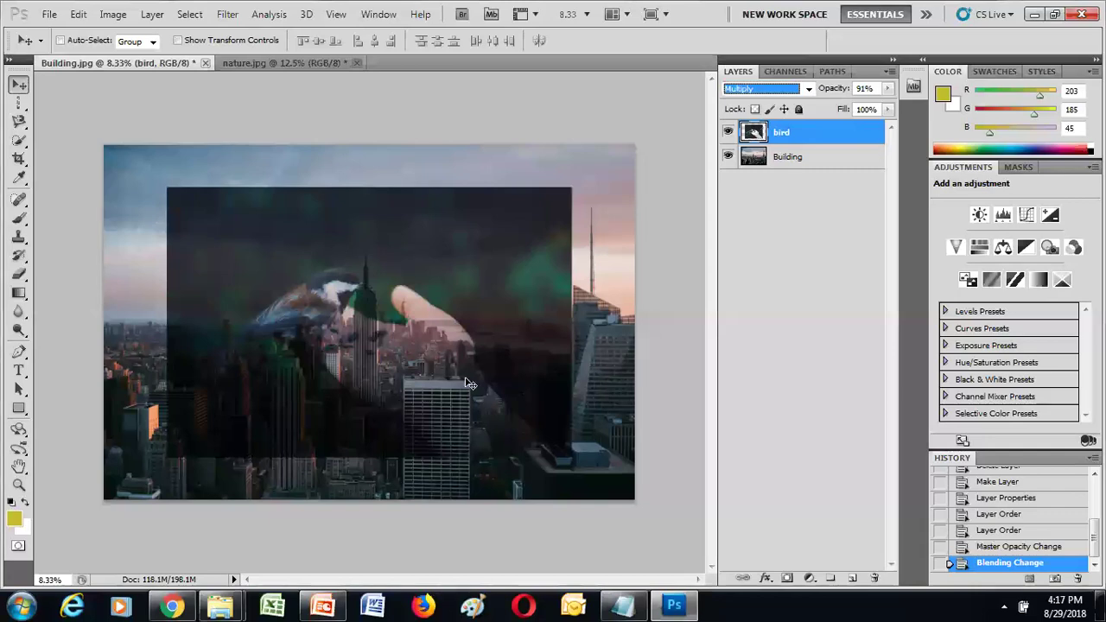
pyautogui.click(808, 89)
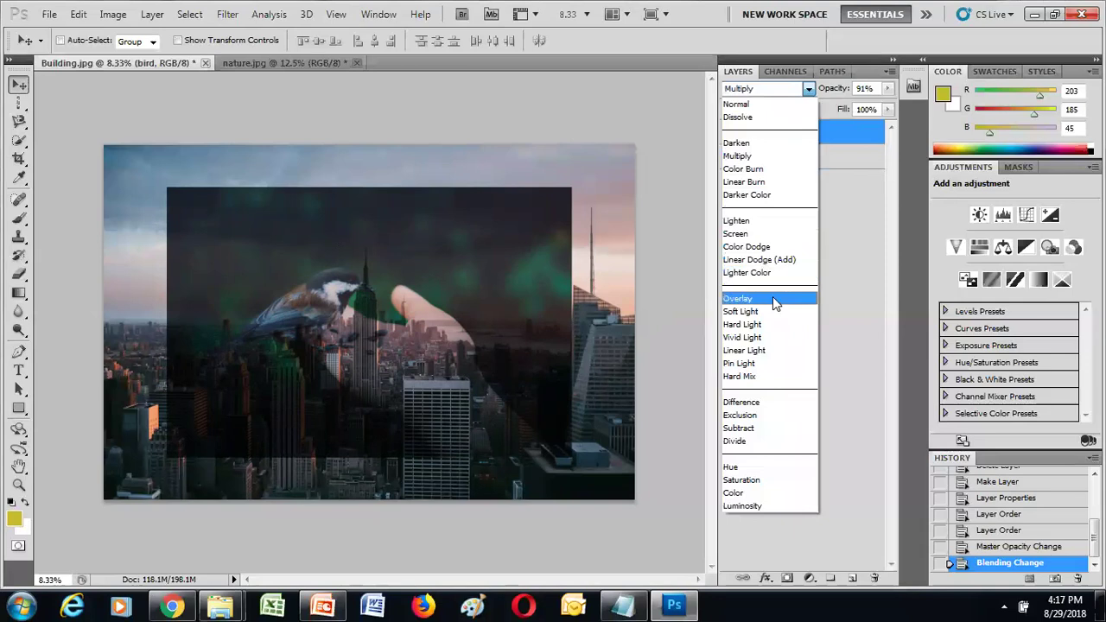
pyautogui.click(773, 298)
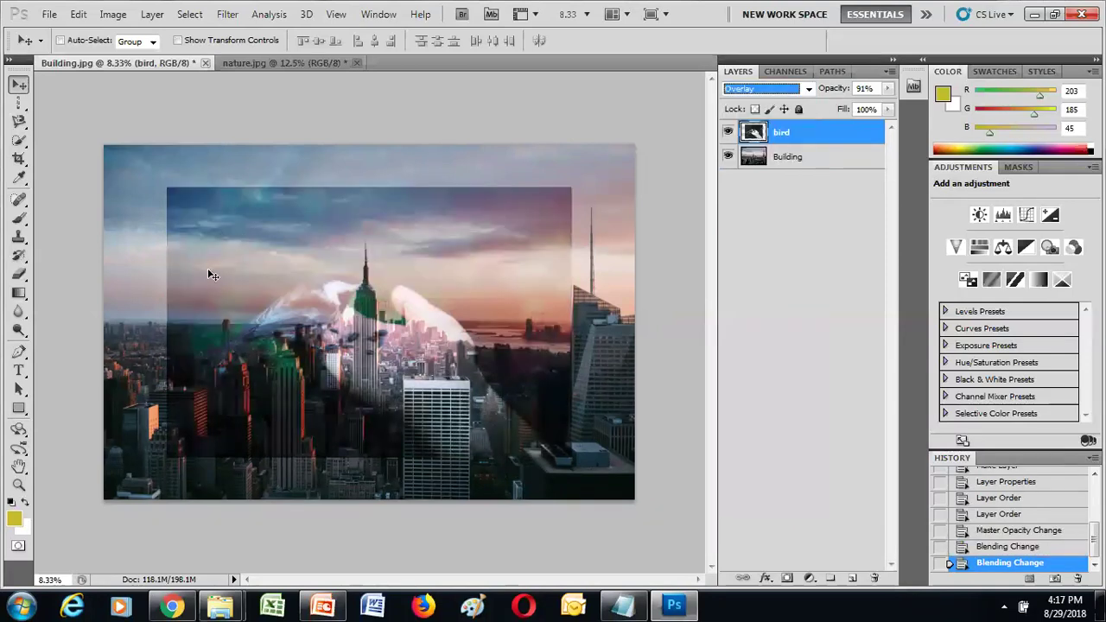
pyautogui.click(808, 89)
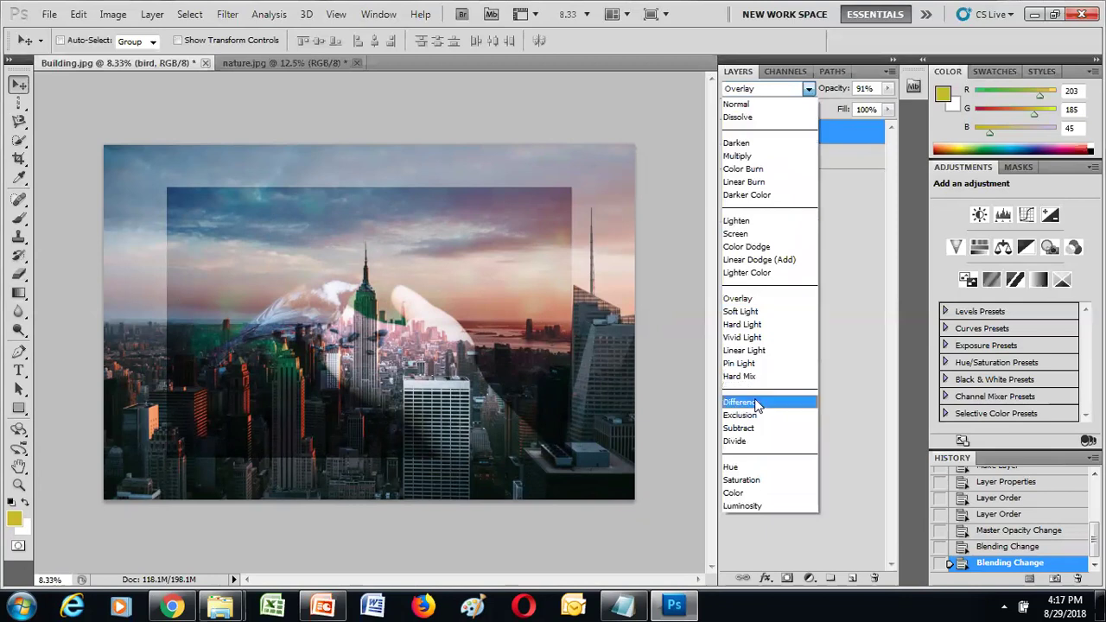
pyautogui.click(752, 402)
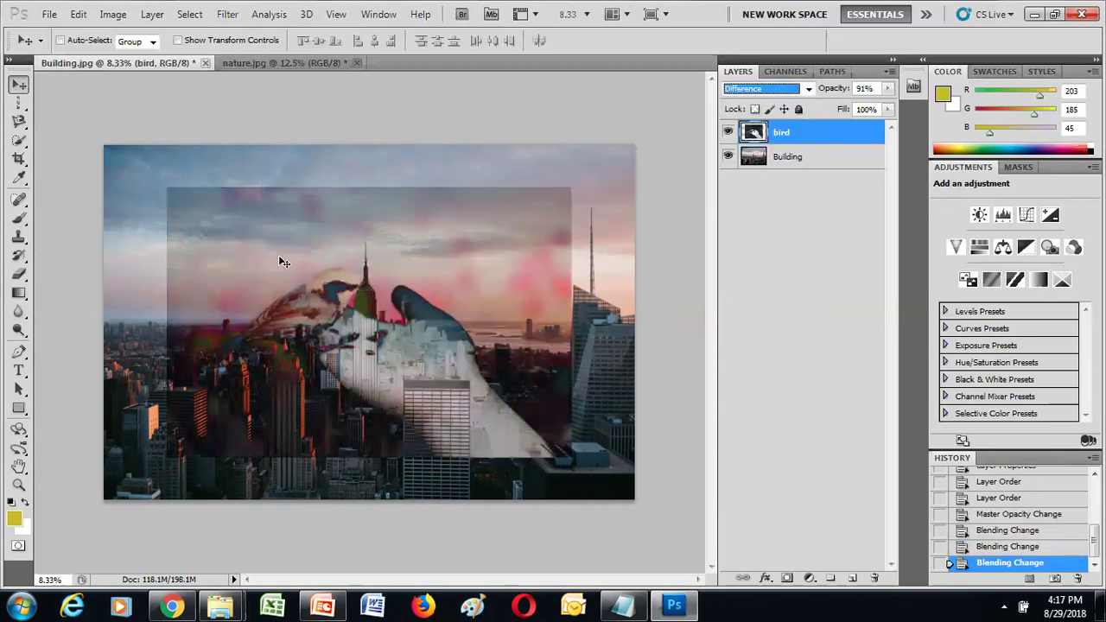
pyautogui.moveTo(433, 310)
pyautogui.mouseDown()
pyautogui.moveTo(424, 303)
pyautogui.moveTo(472, 330)
pyautogui.moveTo(476, 312)
pyautogui.moveTo(475, 322)
pyautogui.mouseUp()
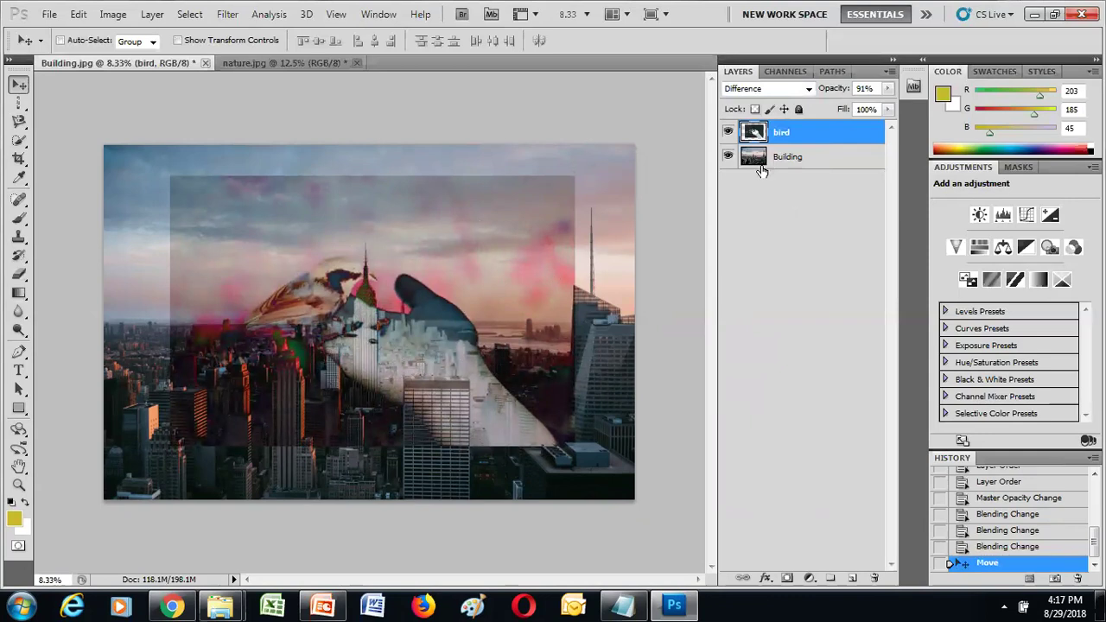
pyautogui.click(806, 90)
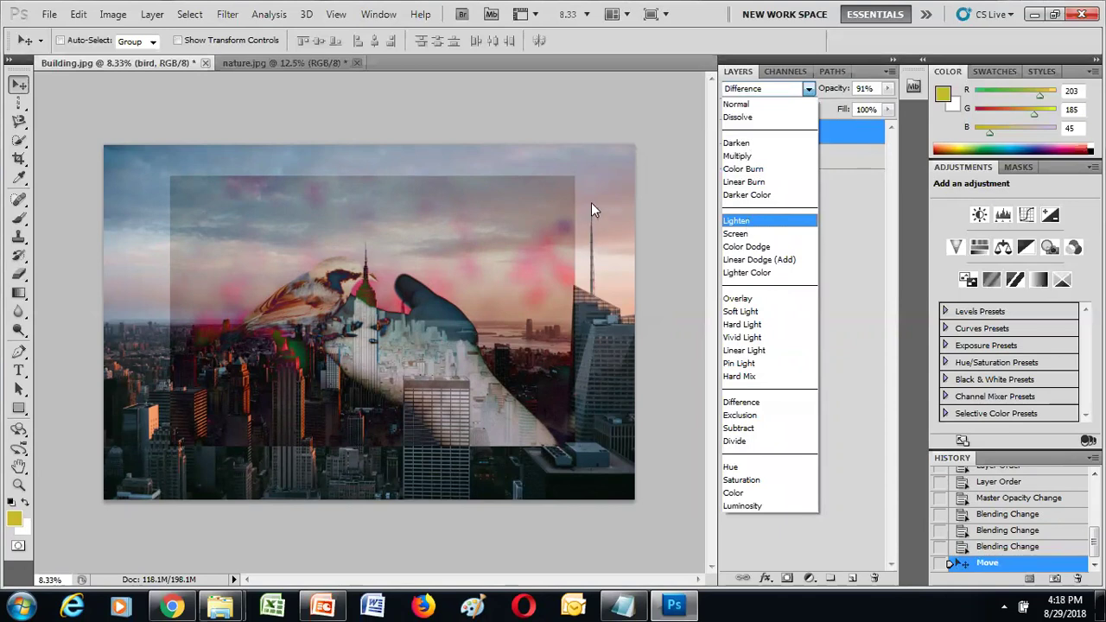
# Keep Difference blending, then hide the bird layer with its eye icon
pyautogui.click(625, 233)
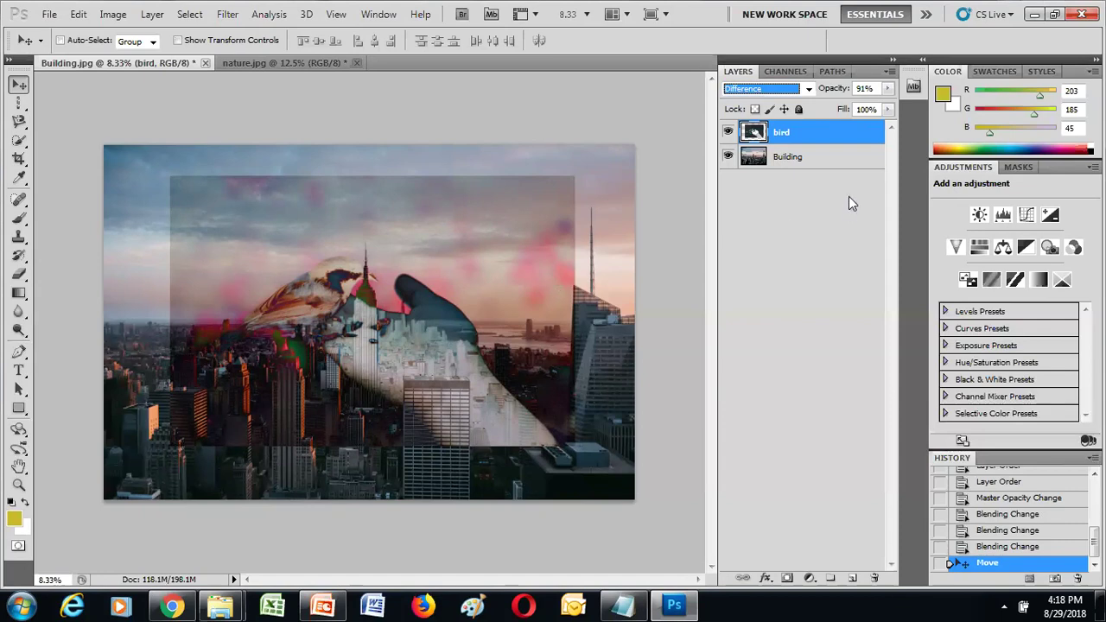
pyautogui.click(783, 159)
pyautogui.click(784, 135)
pyautogui.click(729, 133)
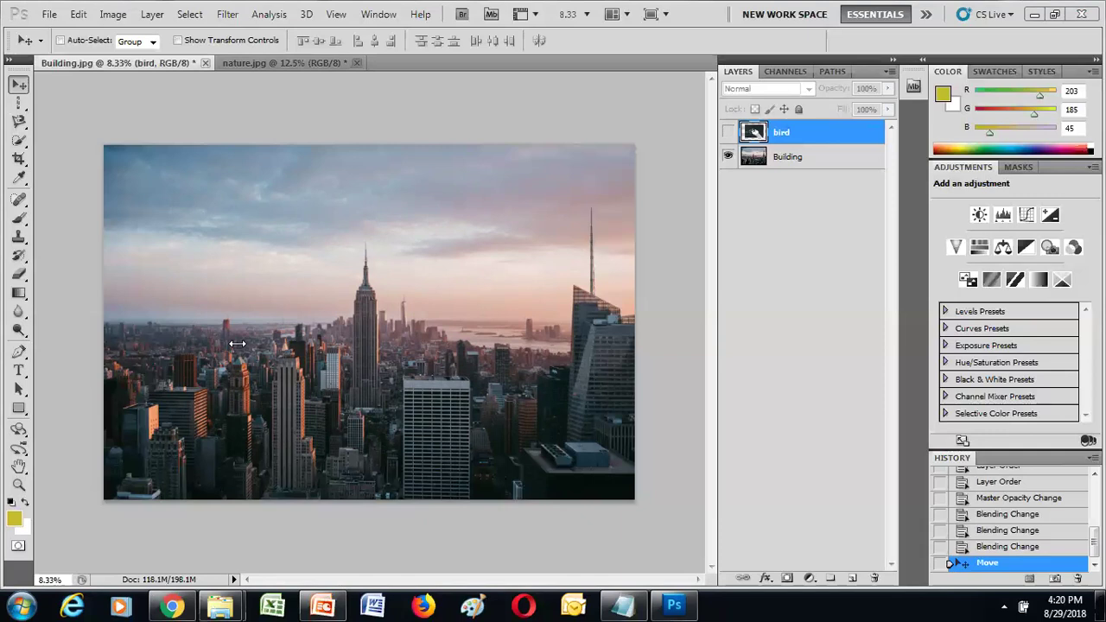
# Select All on the Building canvas, glance at nature.jpg, then revert to the earlier Move history state
pyautogui.click(194, 18)
pyautogui.click(204, 31)
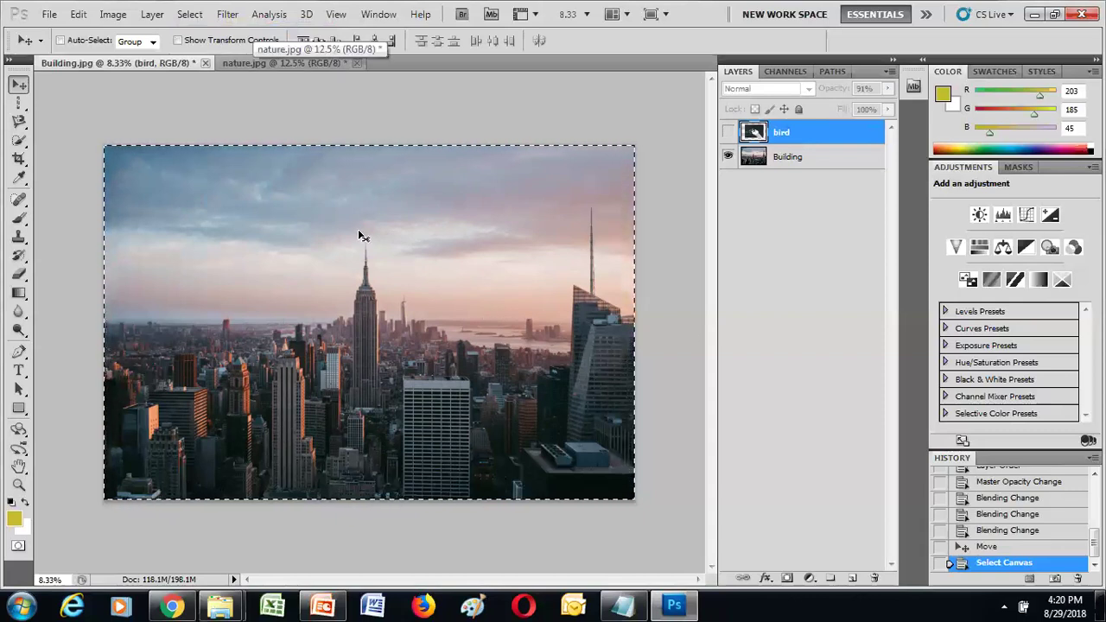
pyautogui.click(316, 66)
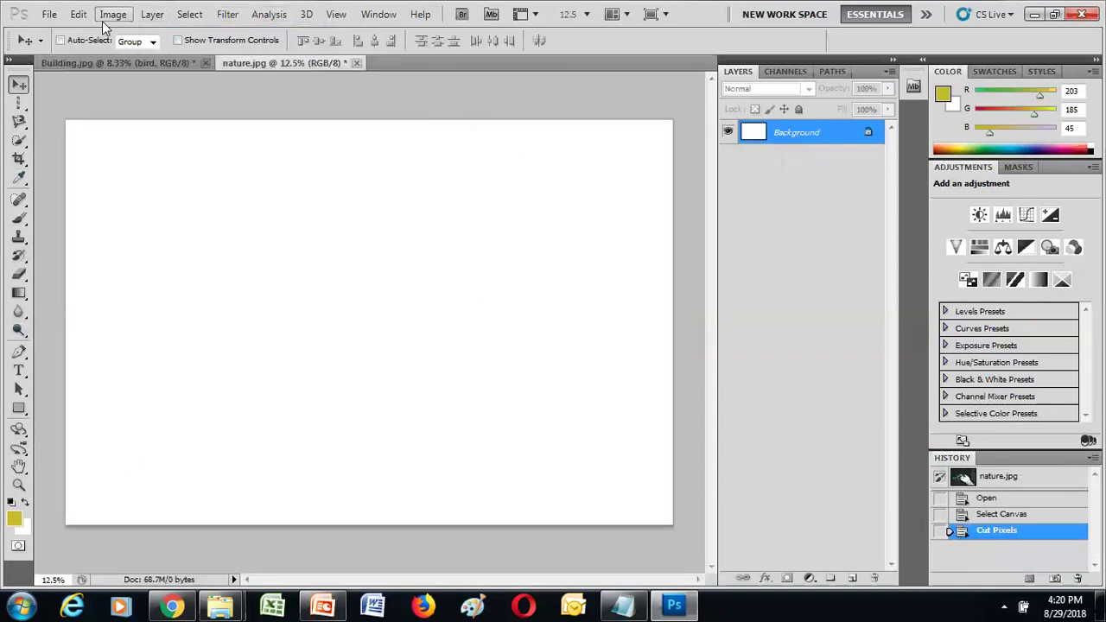
pyautogui.click(130, 63)
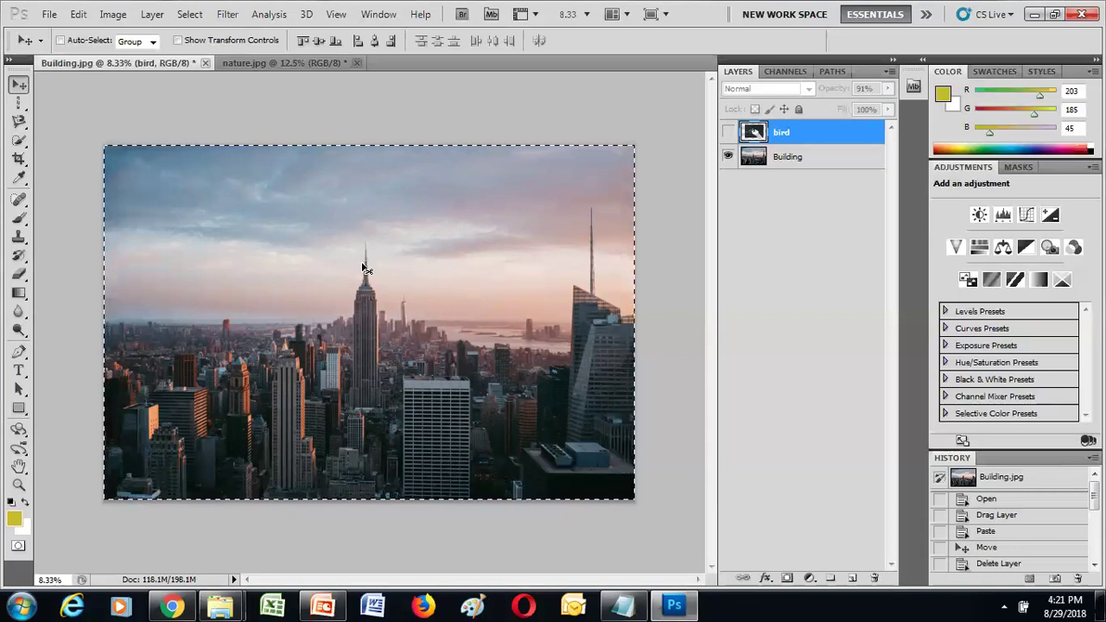
pyautogui.click(363, 269)
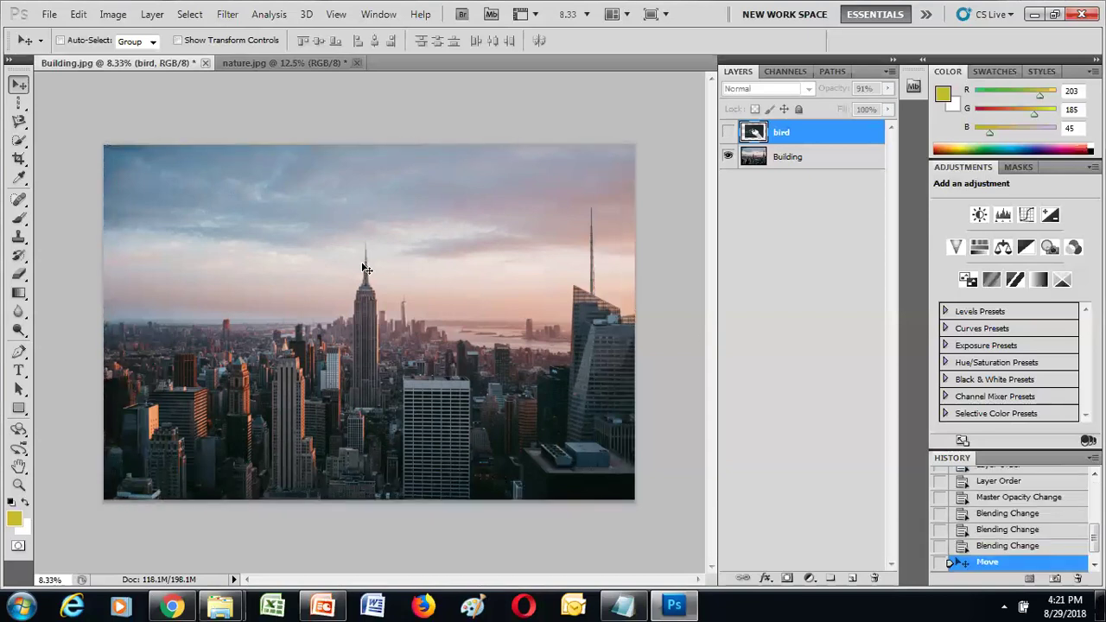
# Draw a rectangular marquee around the Empire State Building, shifting it away and back
pyautogui.click(19, 102)
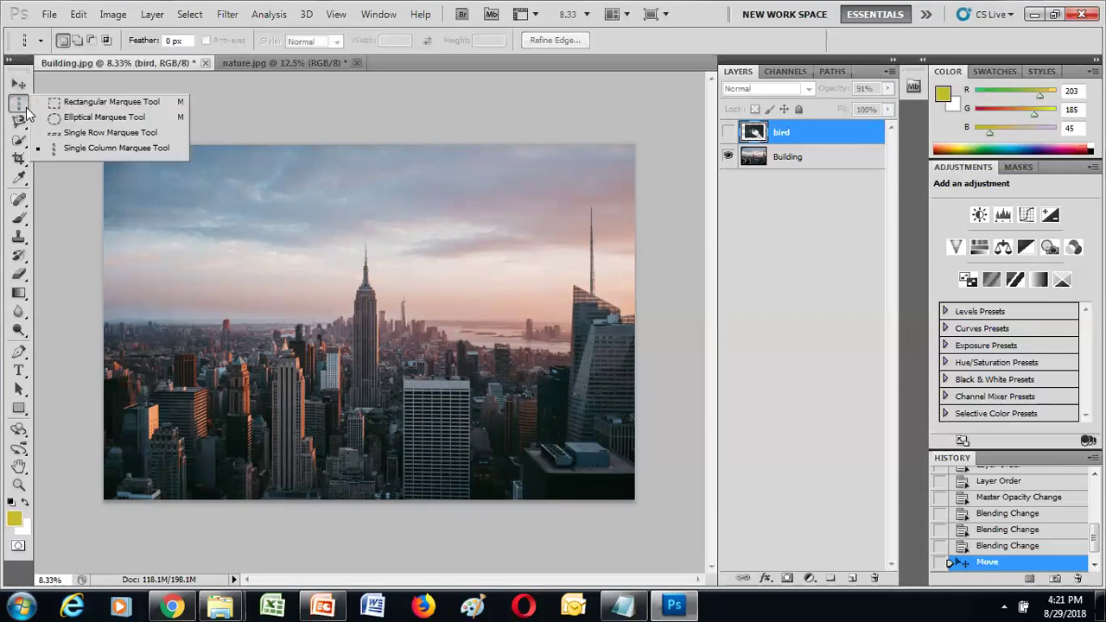
pyautogui.click(75, 107)
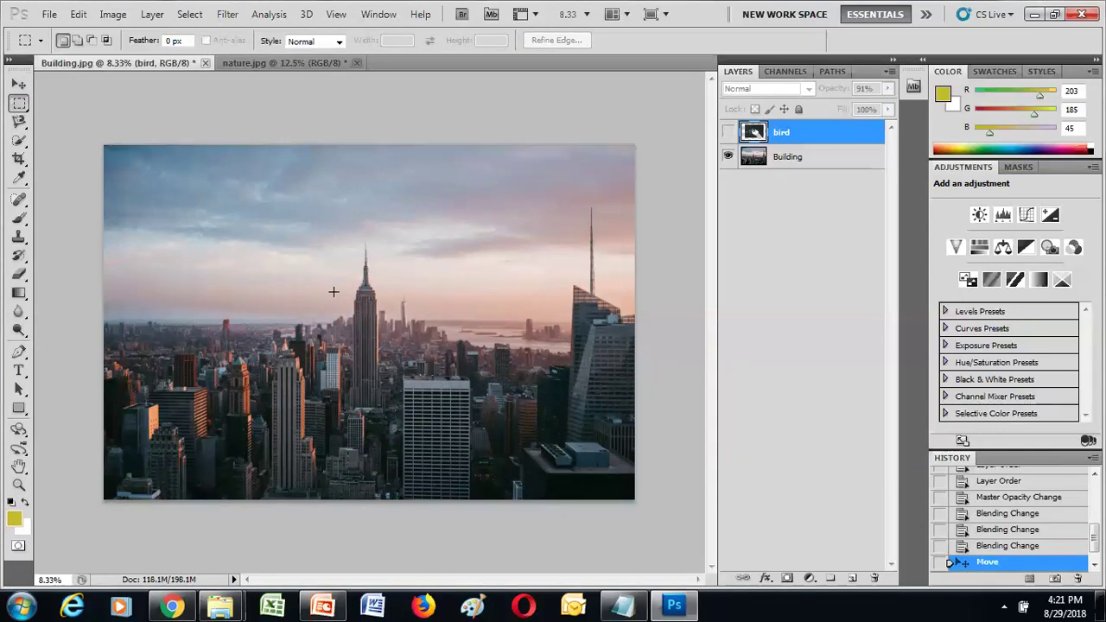
pyautogui.moveTo(390, 306); pyautogui.dragTo(419, 369)
pyautogui.moveTo(419, 370); pyautogui.dragTo(429, 389)
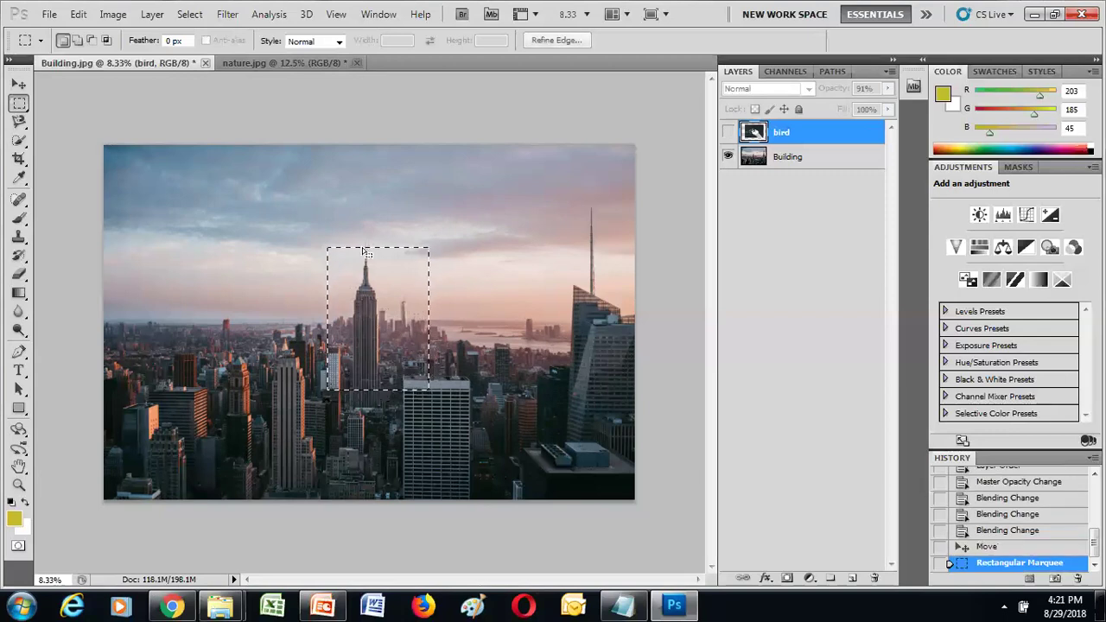
pyautogui.moveTo(386, 319); pyautogui.dragTo(240, 289)
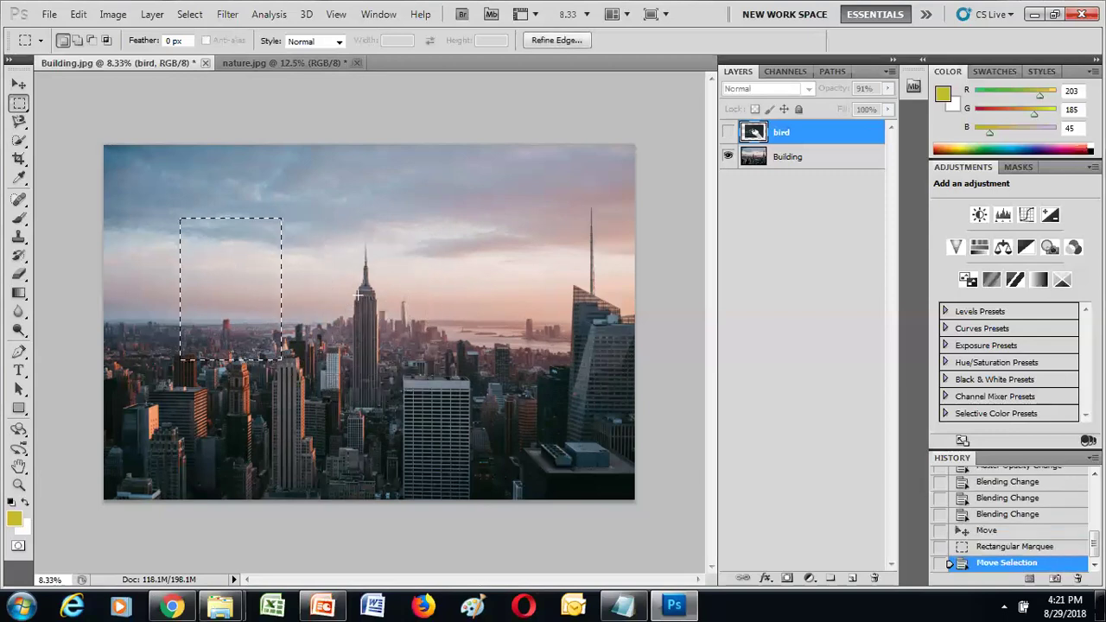
pyautogui.moveTo(222, 296)
pyautogui.mouseDown()
pyautogui.moveTo(355, 324)
pyautogui.moveTo(371, 303)
pyautogui.mouseUp()
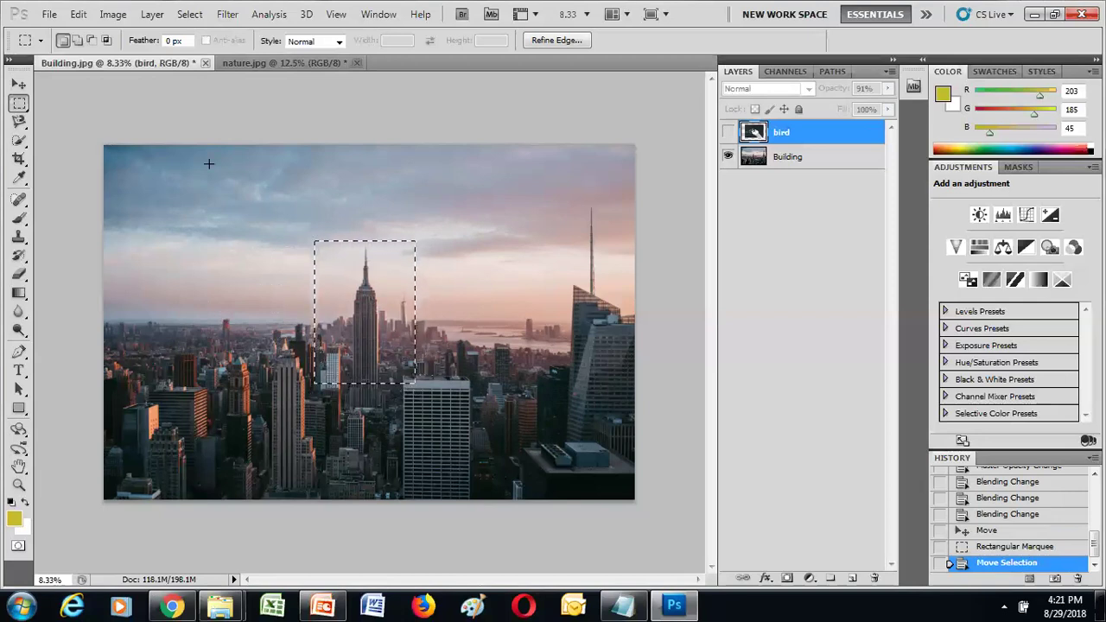
# Try moving the selected area with the Move Tool and dismiss the hidden-layer error
pyautogui.click(19, 84)
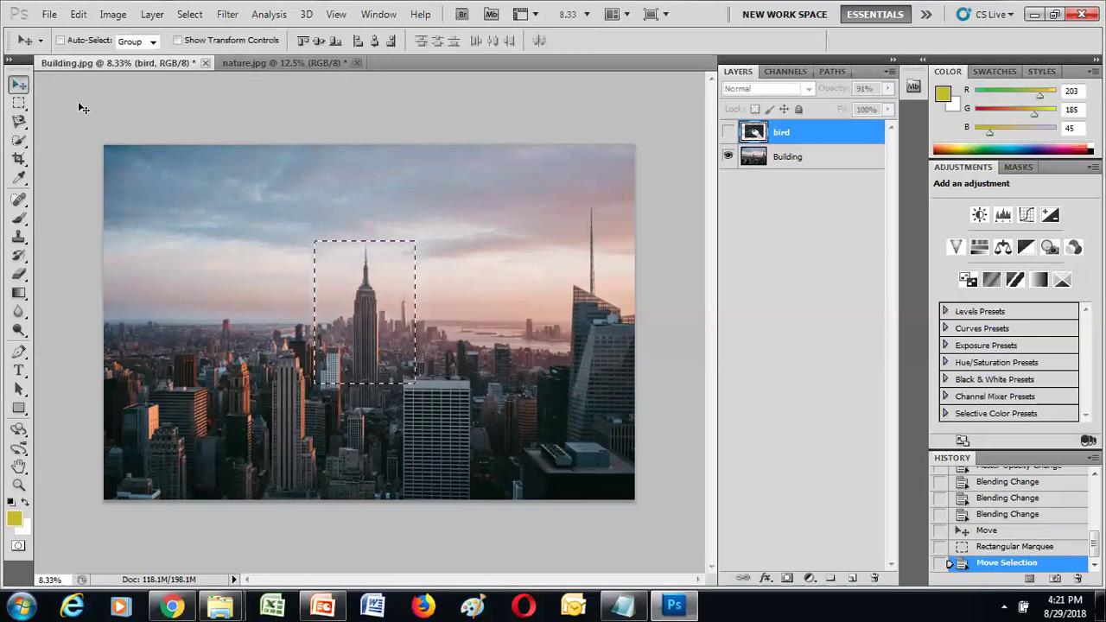
pyautogui.click(364, 297)
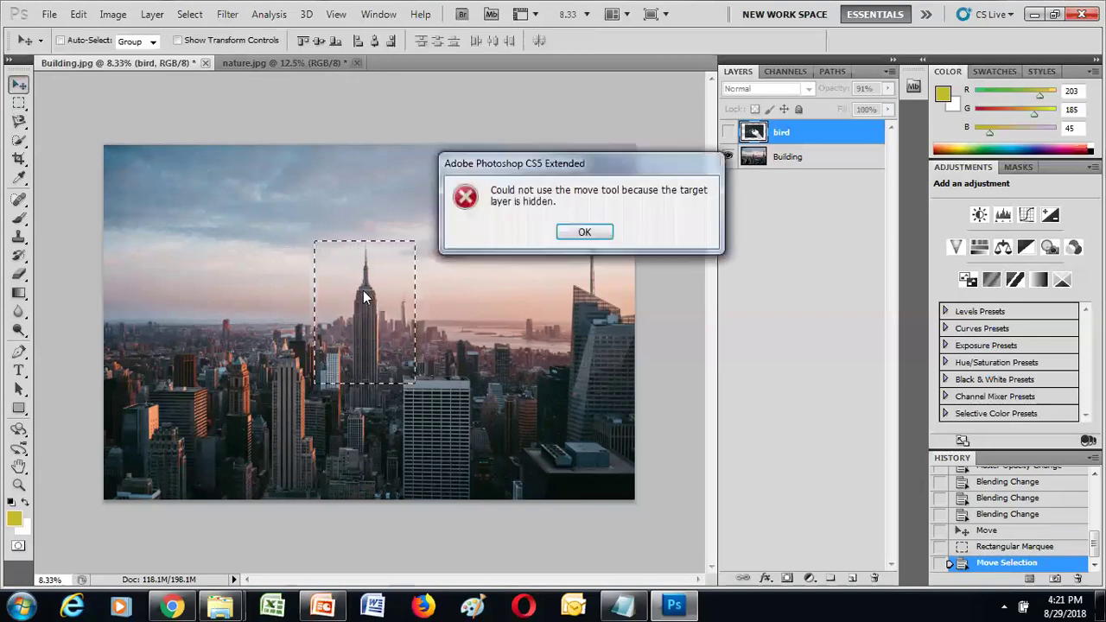
pyautogui.click(584, 232)
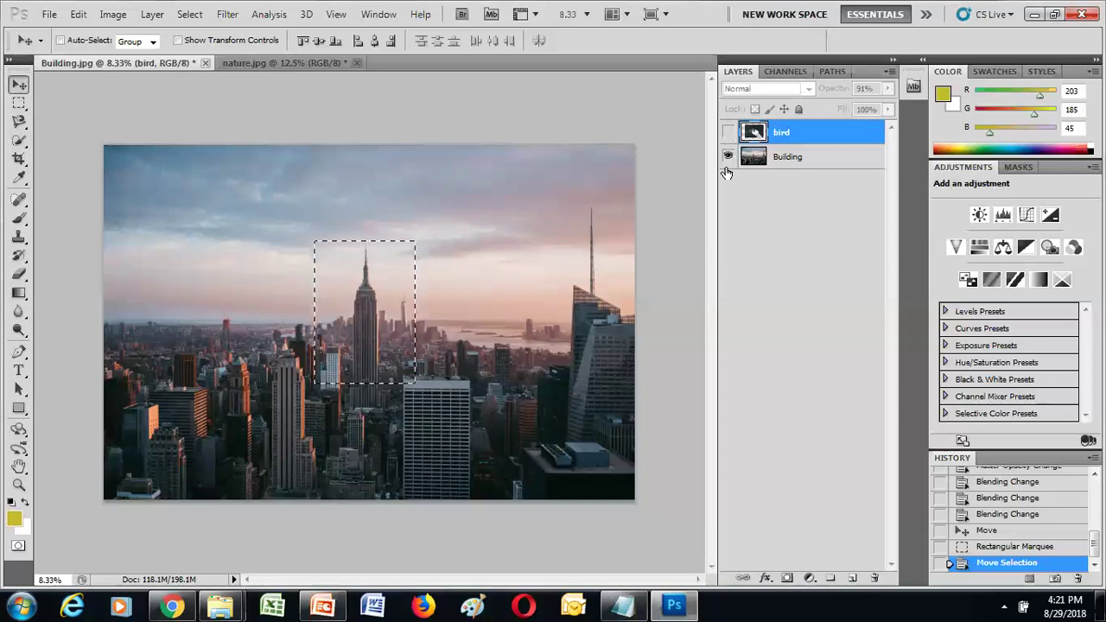
# Delete the bird layer
pyautogui.rightClick(804, 134)
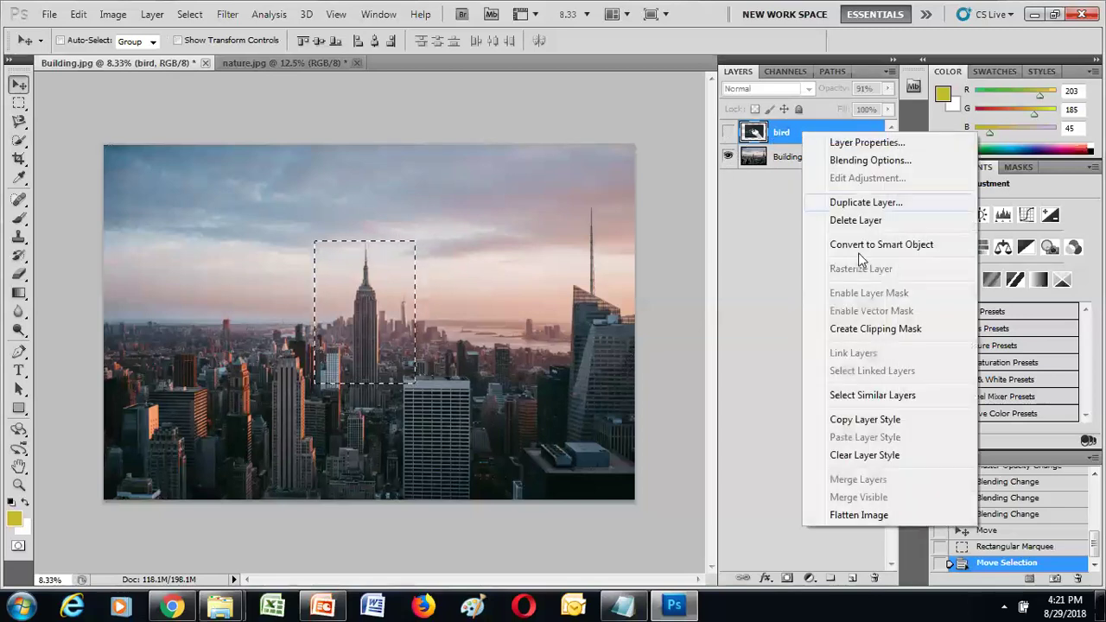
pyautogui.click(856, 221)
pyautogui.click(530, 237)
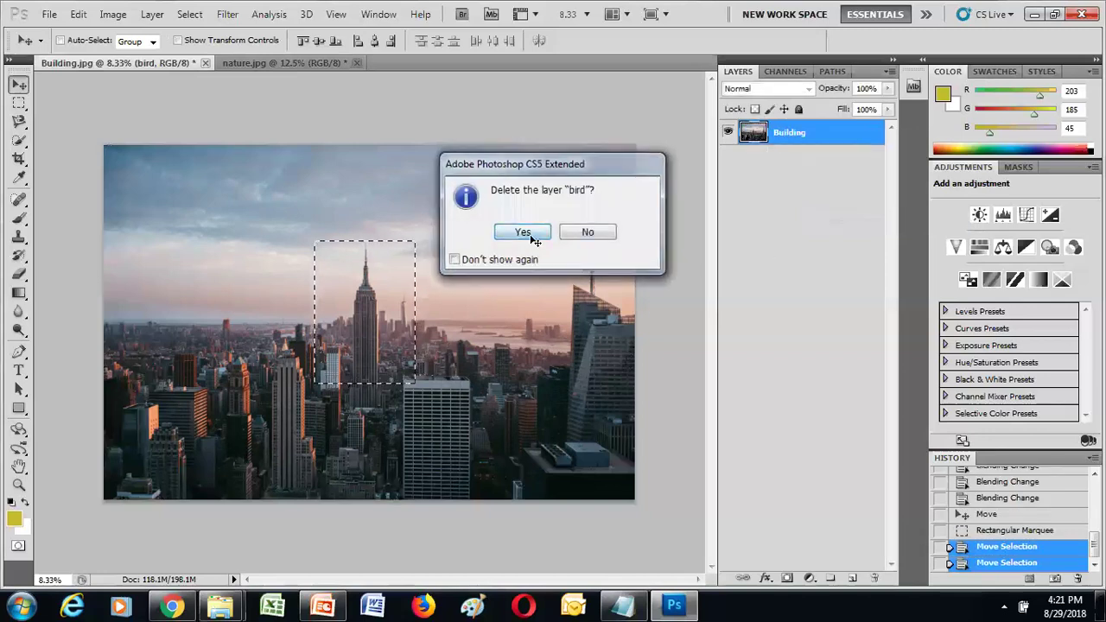
# Drag the selected building piece, then undo the moves, layer deletion and rectangular selection
pyautogui.moveTo(361, 311)
pyautogui.mouseDown()
pyautogui.moveTo(303, 285)
pyautogui.moveTo(341, 319)
pyautogui.moveTo(343, 307)
pyautogui.mouseUp()
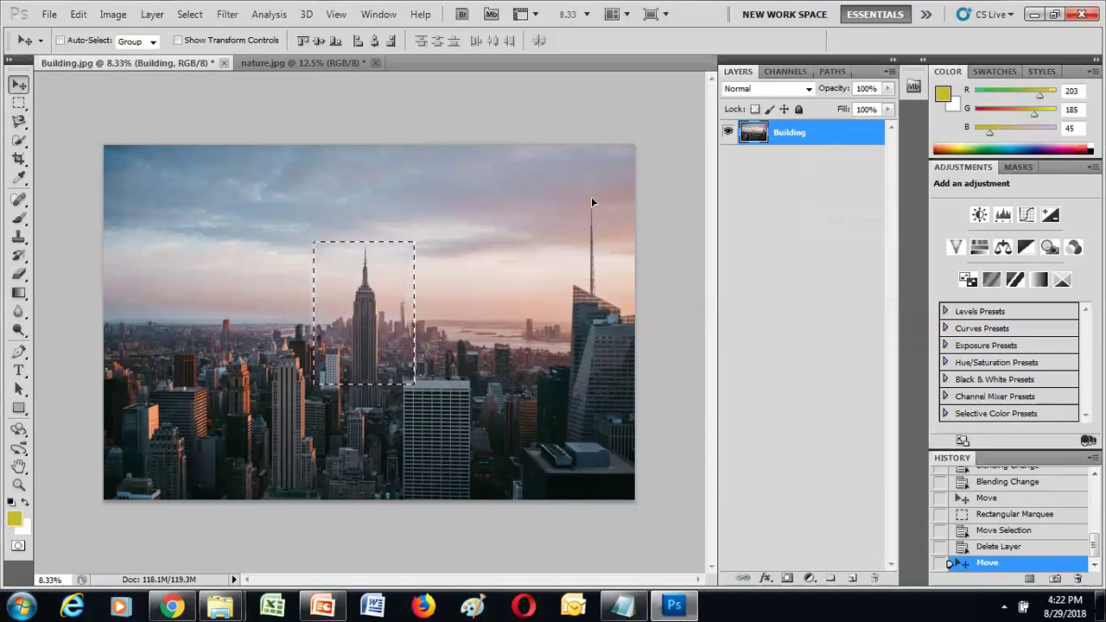
pyautogui.moveTo(359, 334)
pyautogui.mouseDown()
pyautogui.moveTo(328, 324)
pyautogui.moveTo(377, 332)
pyautogui.mouseUp()
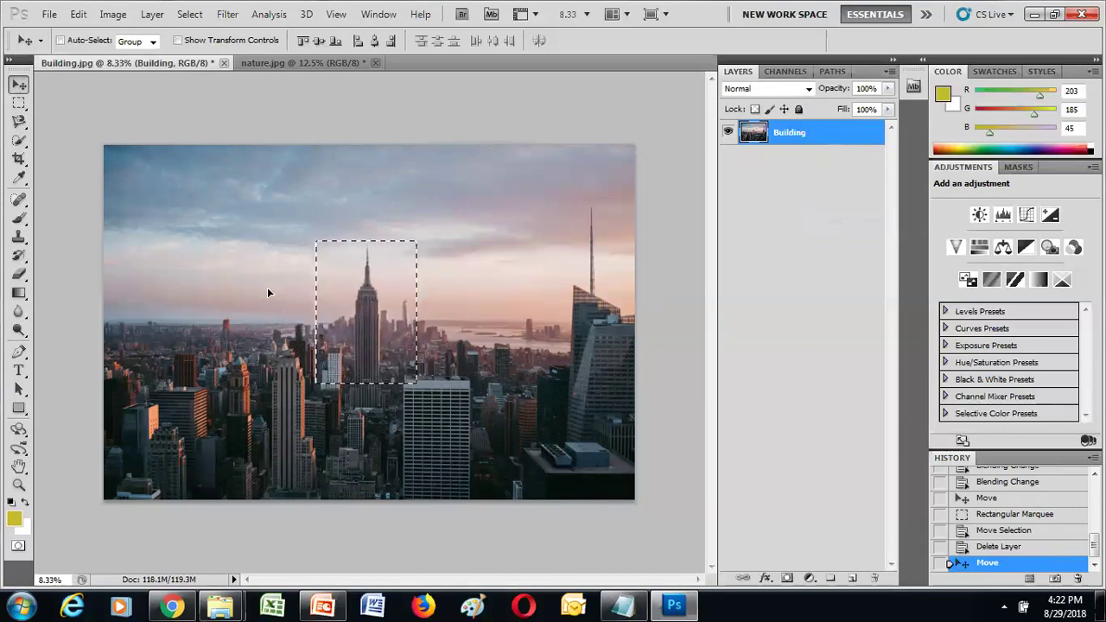
pyautogui.hotkey('ctrl', 'alt', 'z')
pyautogui.hotkey('ctrl', 'alt', 'z')
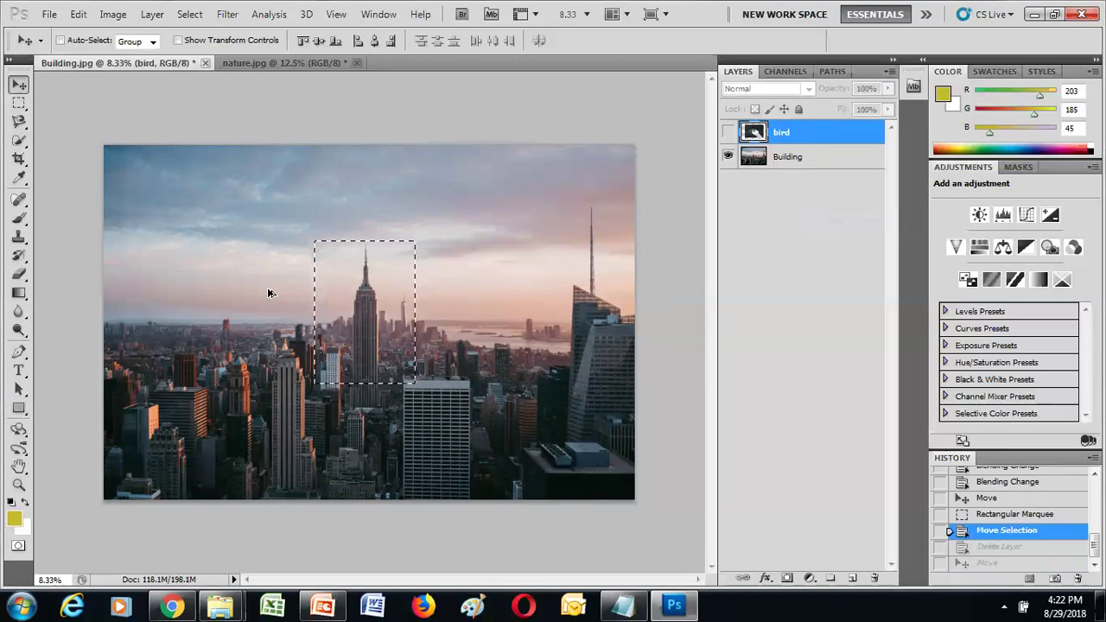
pyautogui.hotkey('ctrl', 'alt', 'z')
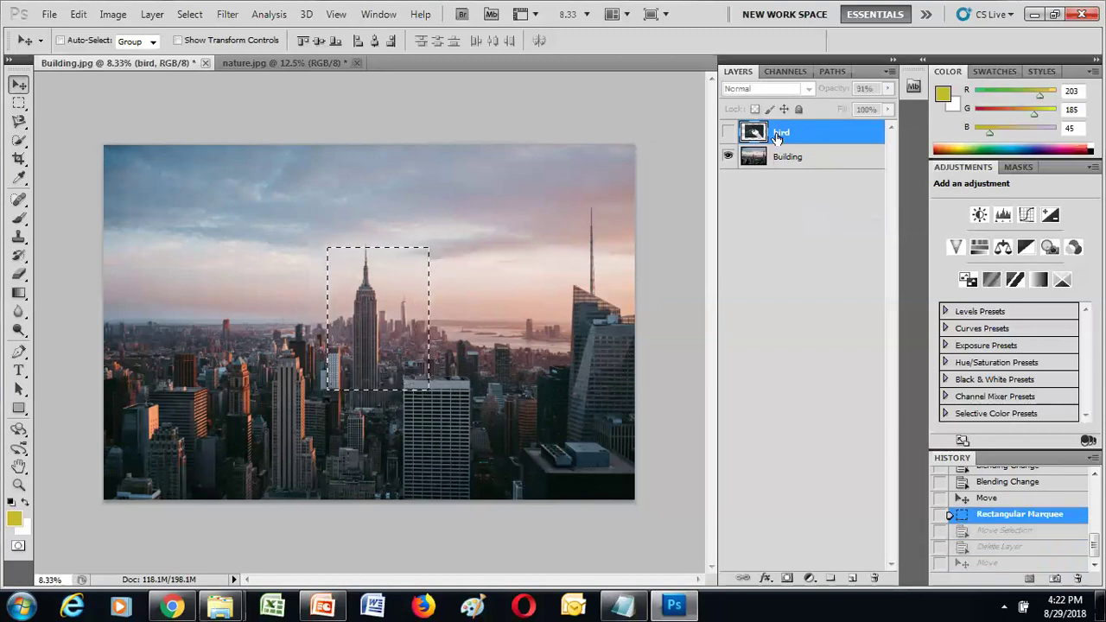
pyautogui.hotkey('ctrl', 'z')
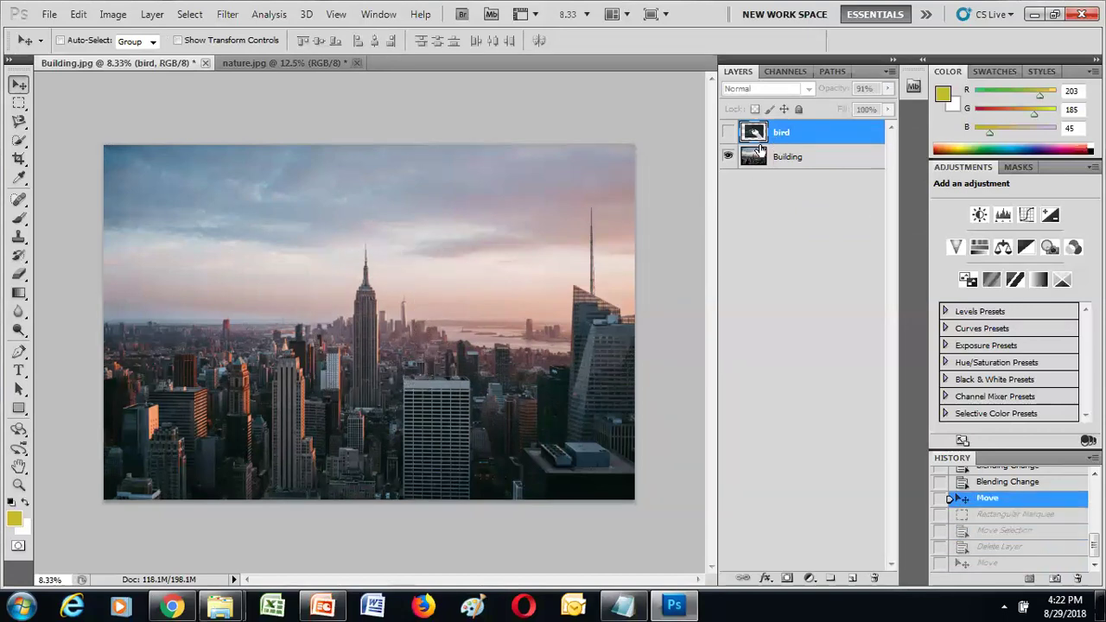
# Delete the bird layer again, leaving only the Building layer
pyautogui.rightClick(804, 134)
pyautogui.click(857, 223)
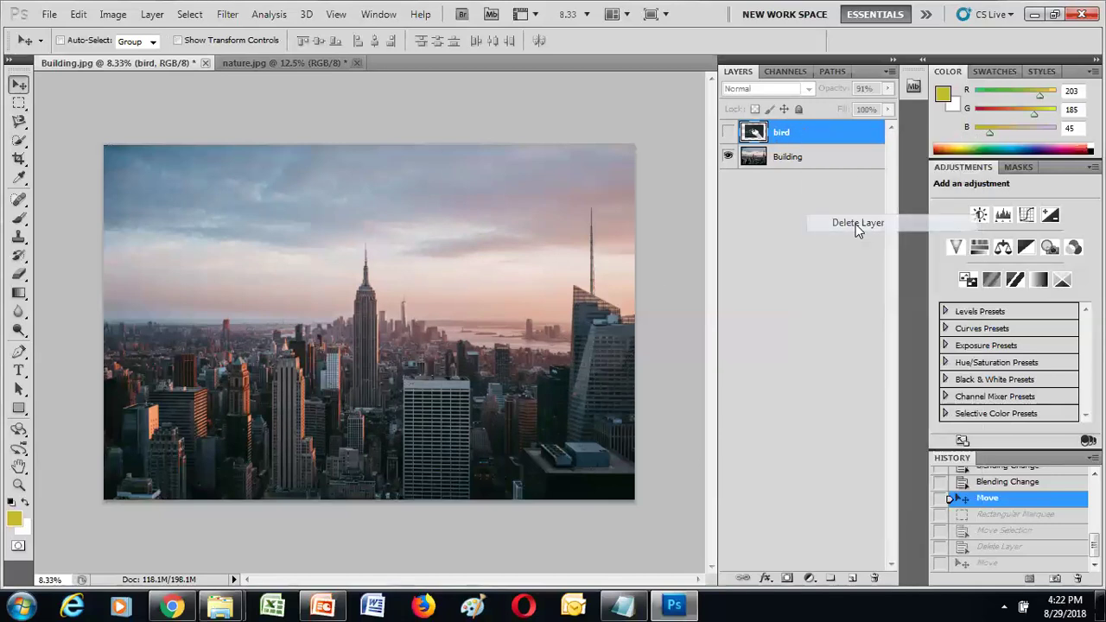
pyautogui.click(523, 229)
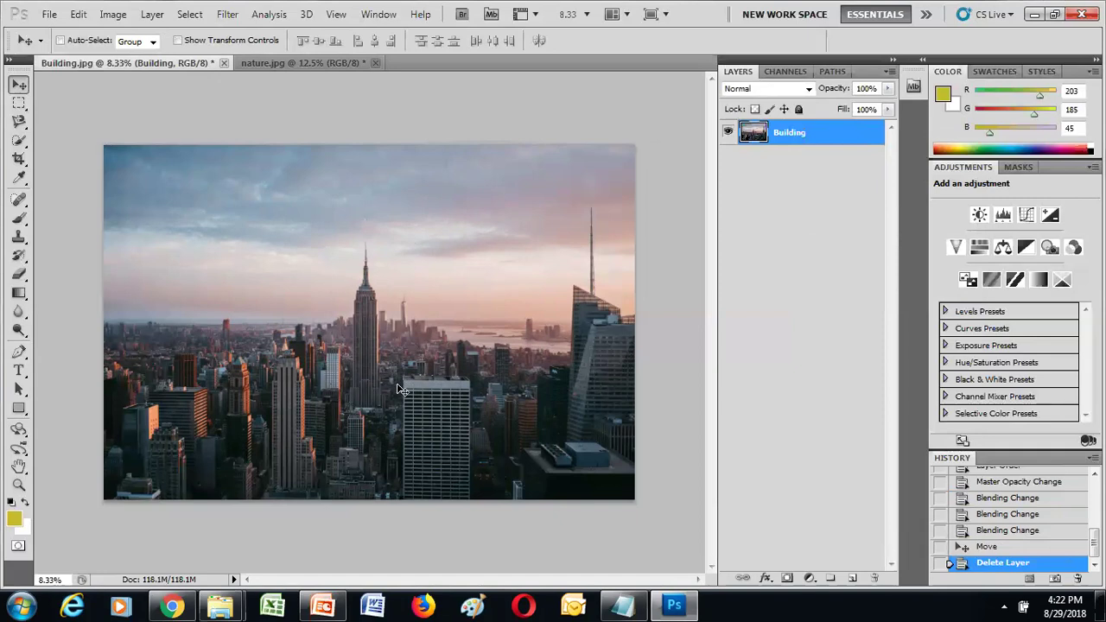
pyautogui.rightClick(19, 104)
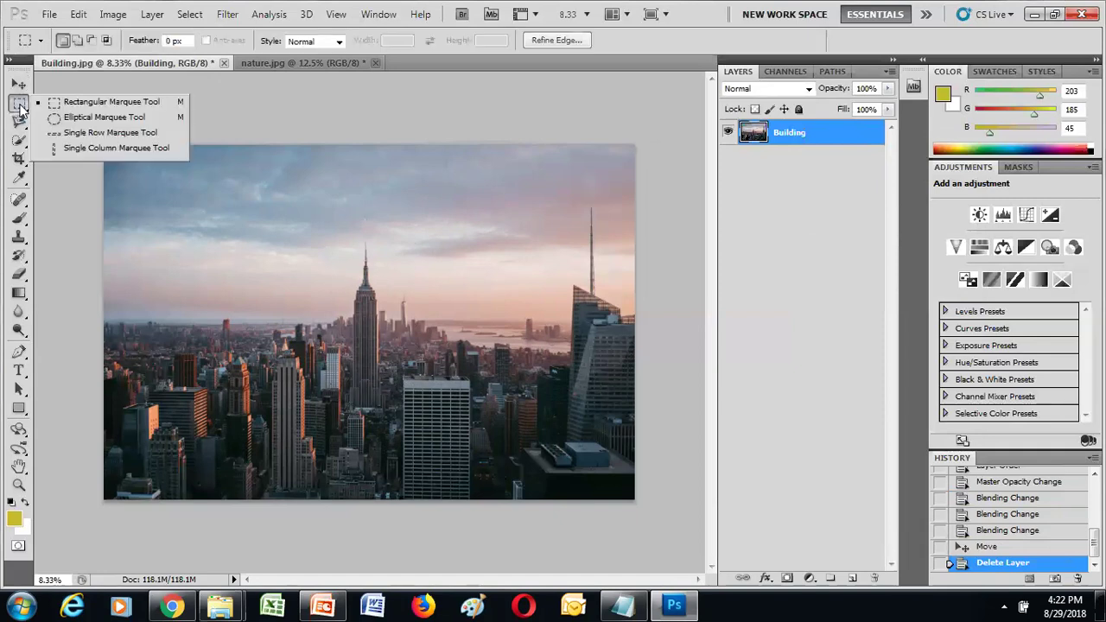
pyautogui.click(83, 120)
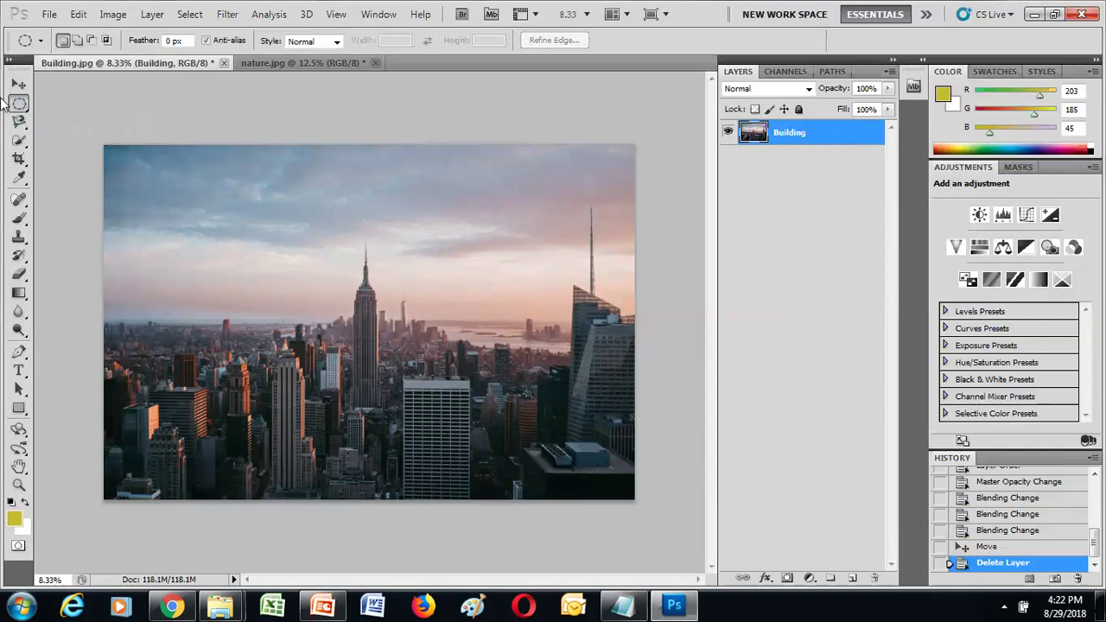
pyautogui.rightClick(20, 104)
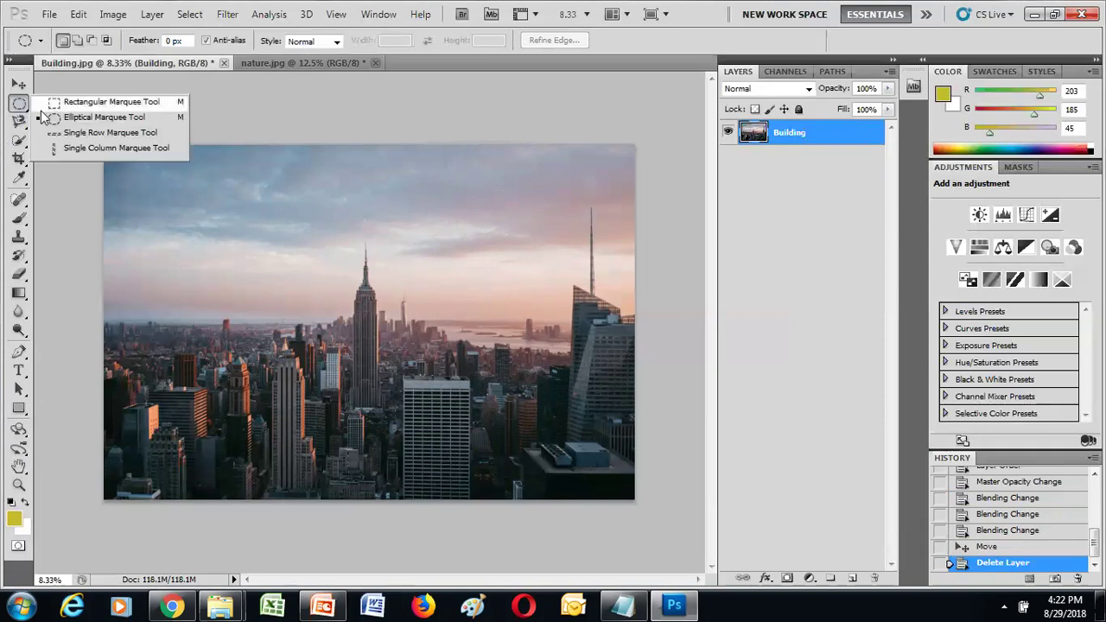
pyautogui.click(87, 119)
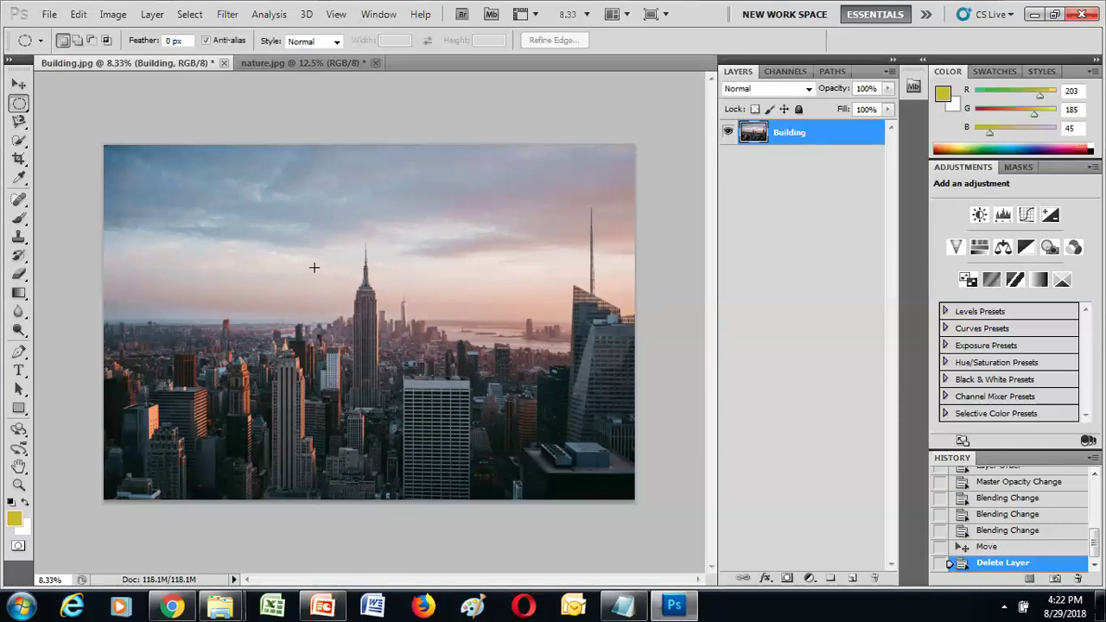
pyautogui.moveTo(317, 252); pyautogui.dragTo(419, 354)
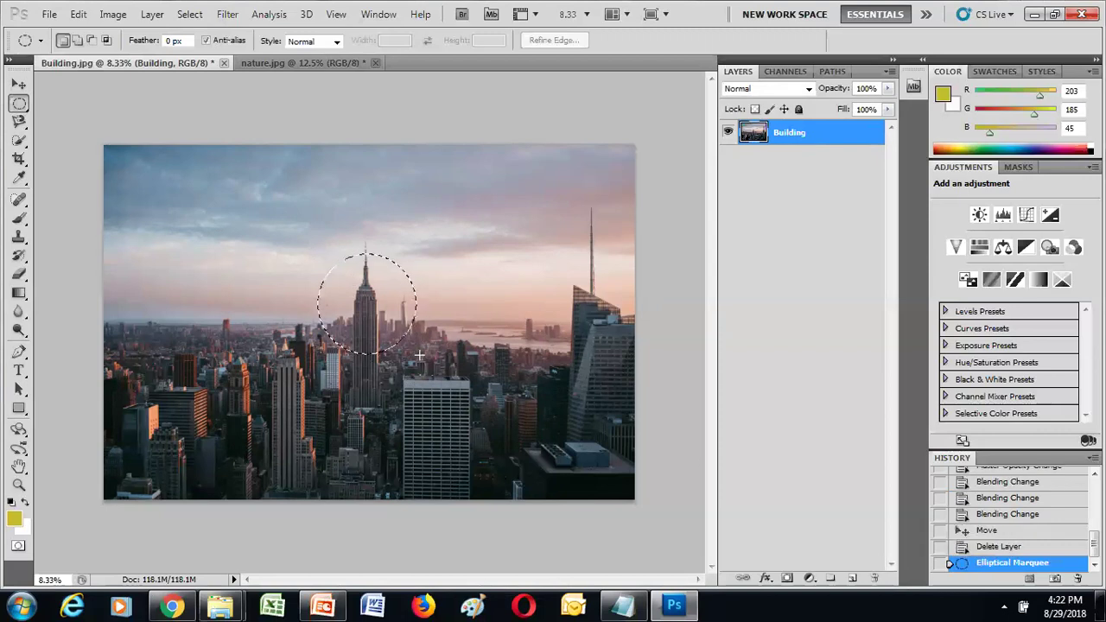
pyautogui.click(254, 250)
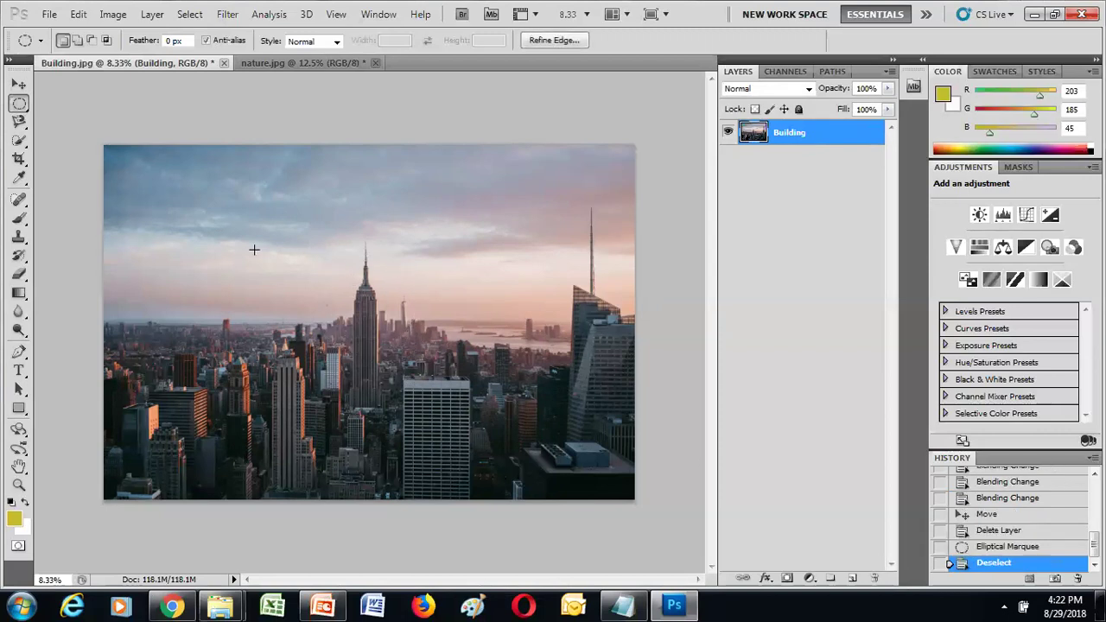
pyautogui.moveTo(315, 251); pyautogui.dragTo(438, 342)
pyautogui.click(371, 289)
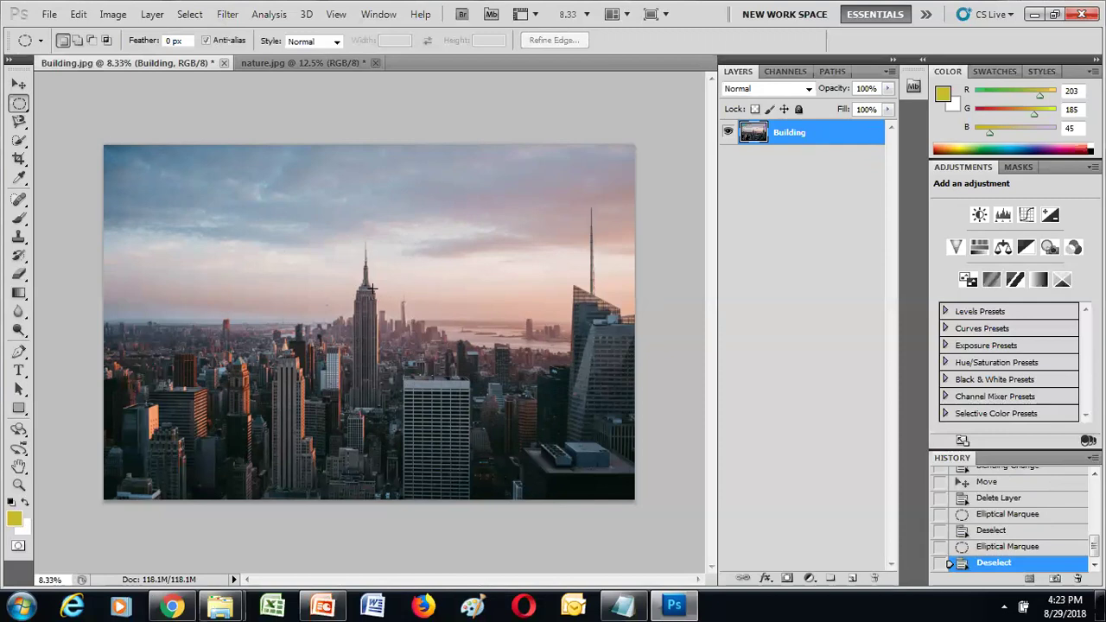
pyautogui.moveTo(277, 239); pyautogui.dragTo(359, 320)
pyautogui.click(372, 269)
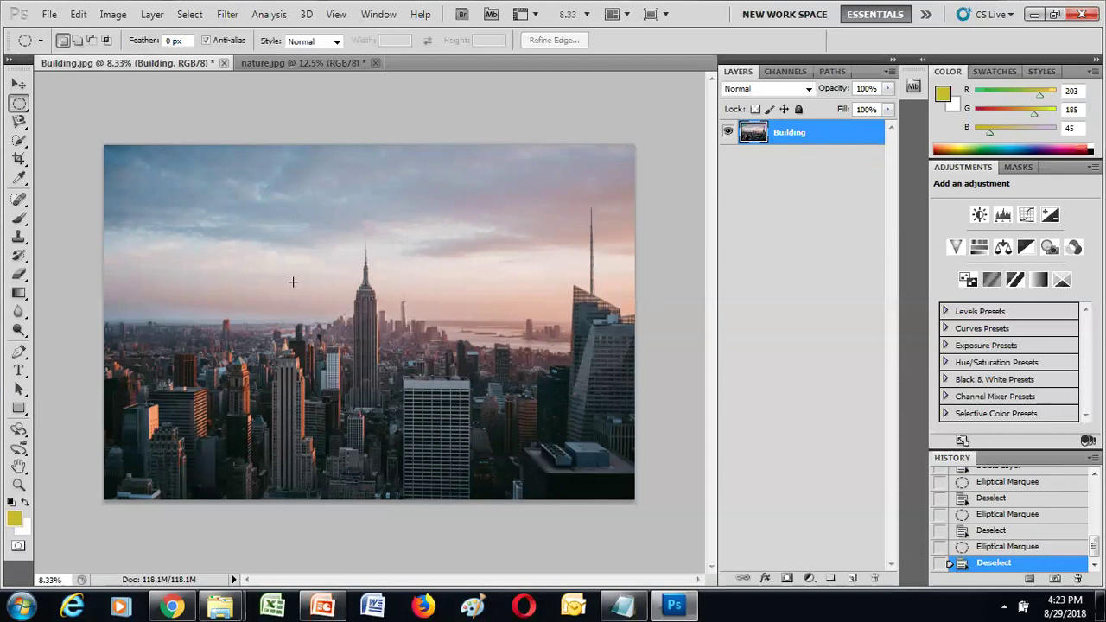
pyautogui.moveTo(259, 229); pyautogui.dragTo(408, 372)
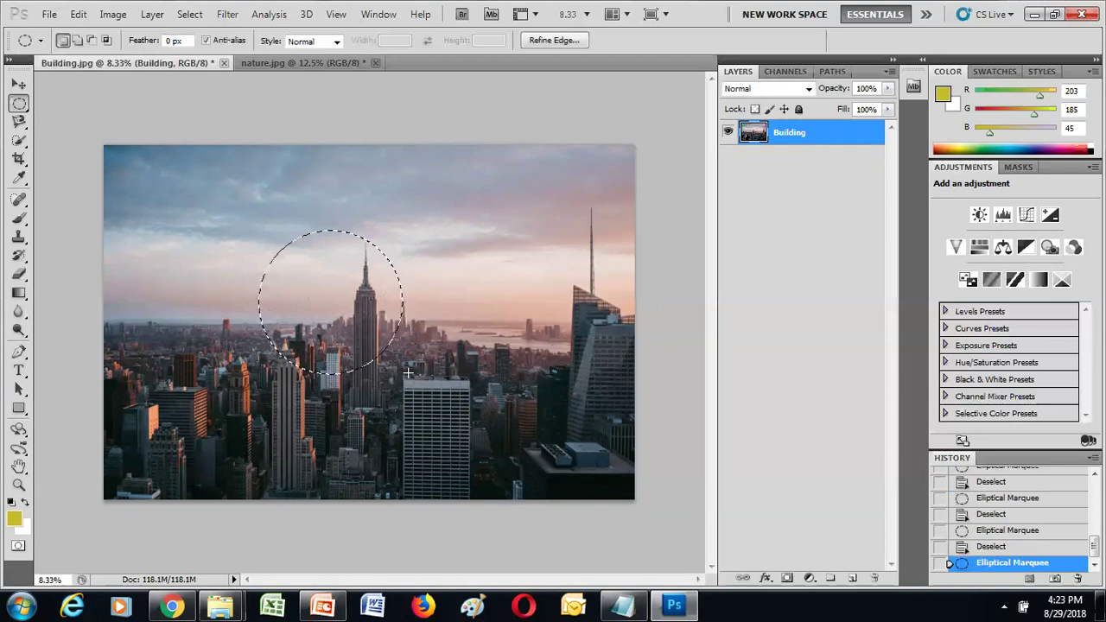
pyautogui.click(415, 346)
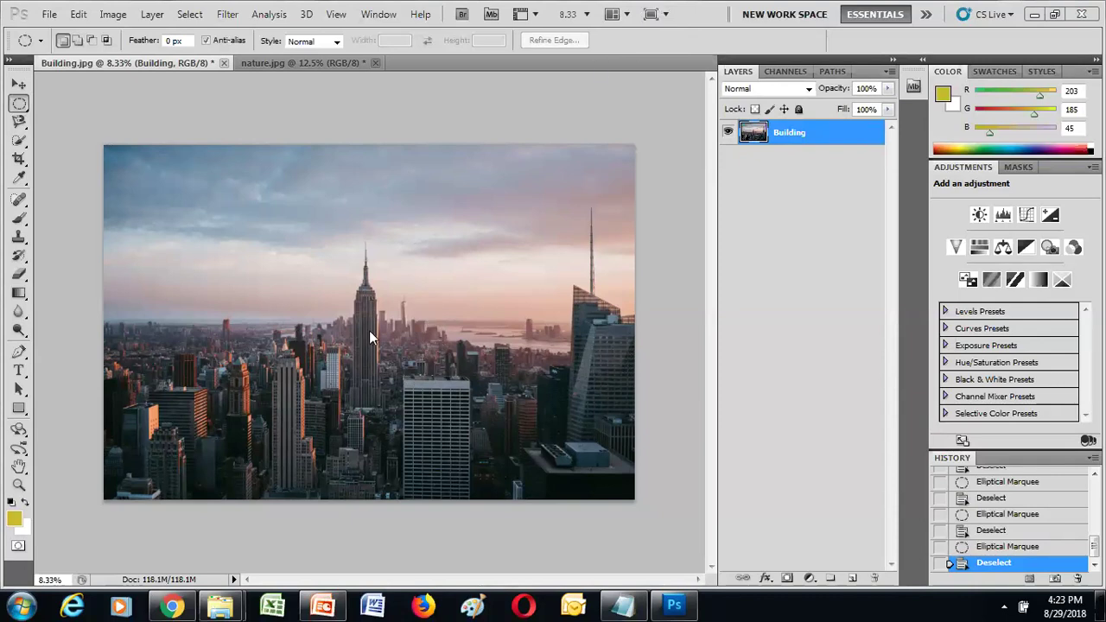
# Draw a circular elliptical marquee around the Empire State Building, then deselect it
pyautogui.rightClick(19, 103)
pyautogui.click(96, 115)
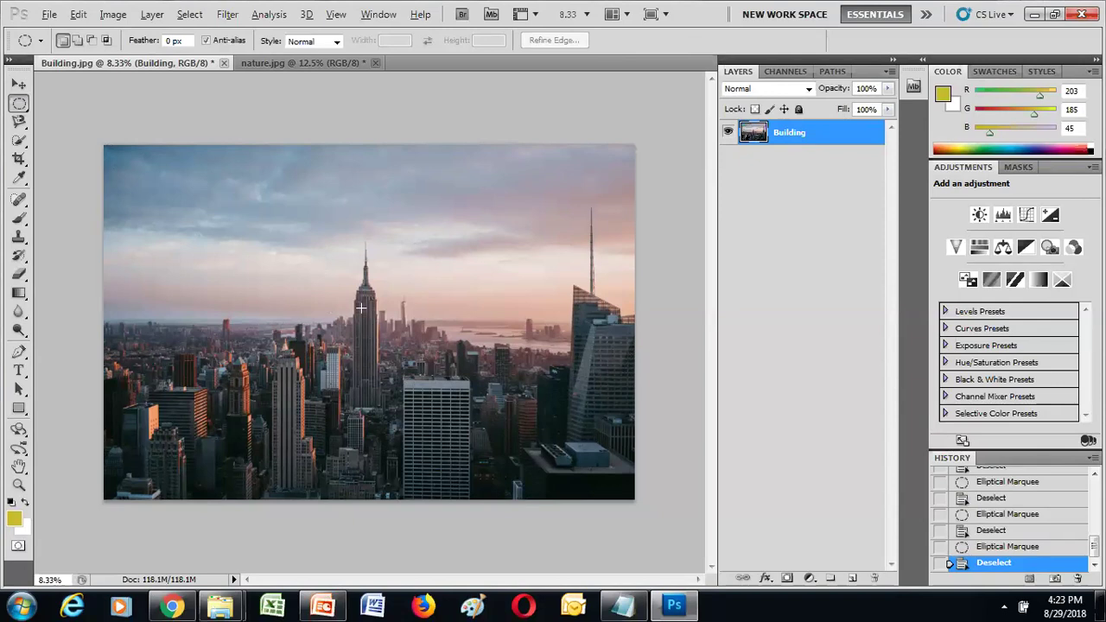
pyautogui.moveTo(322, 283); pyautogui.dragTo(479, 401)
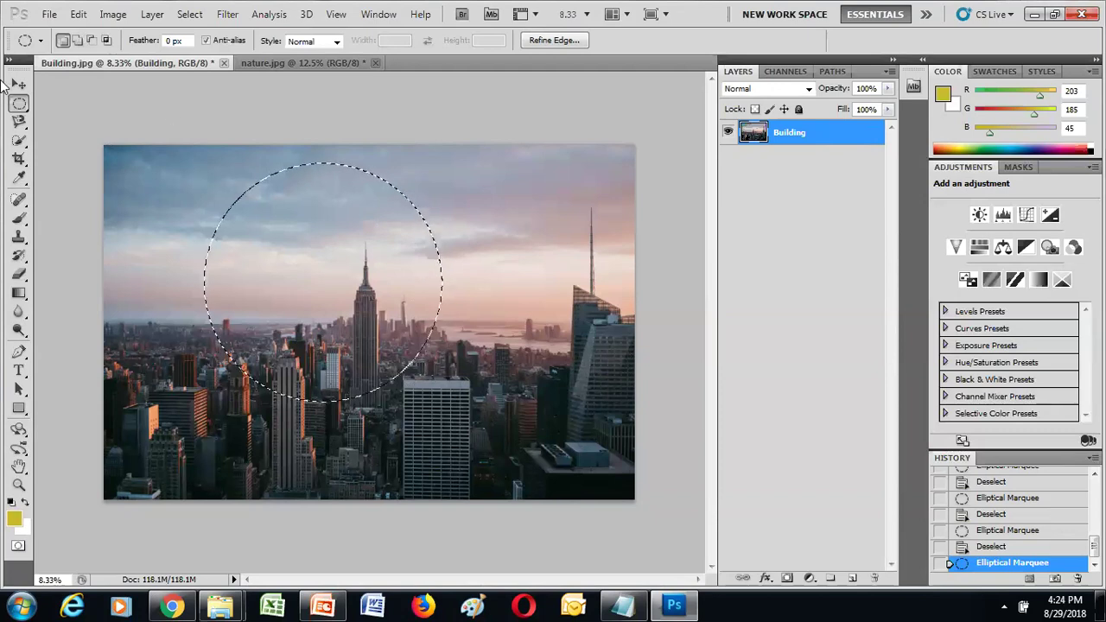
pyautogui.rightClick(19, 102)
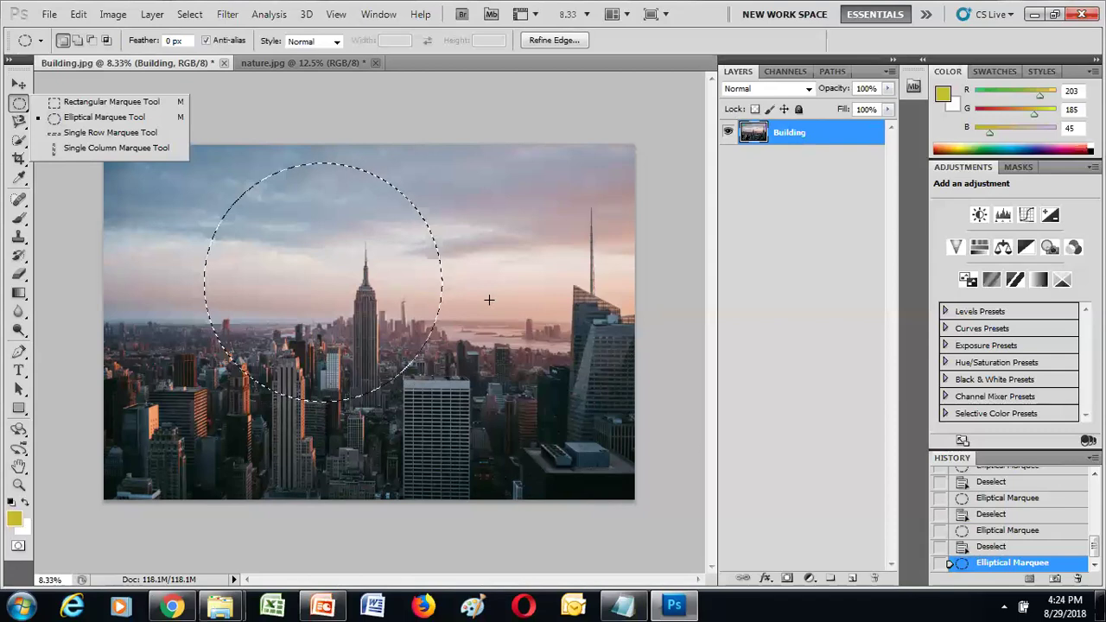
pyautogui.press('Escape')
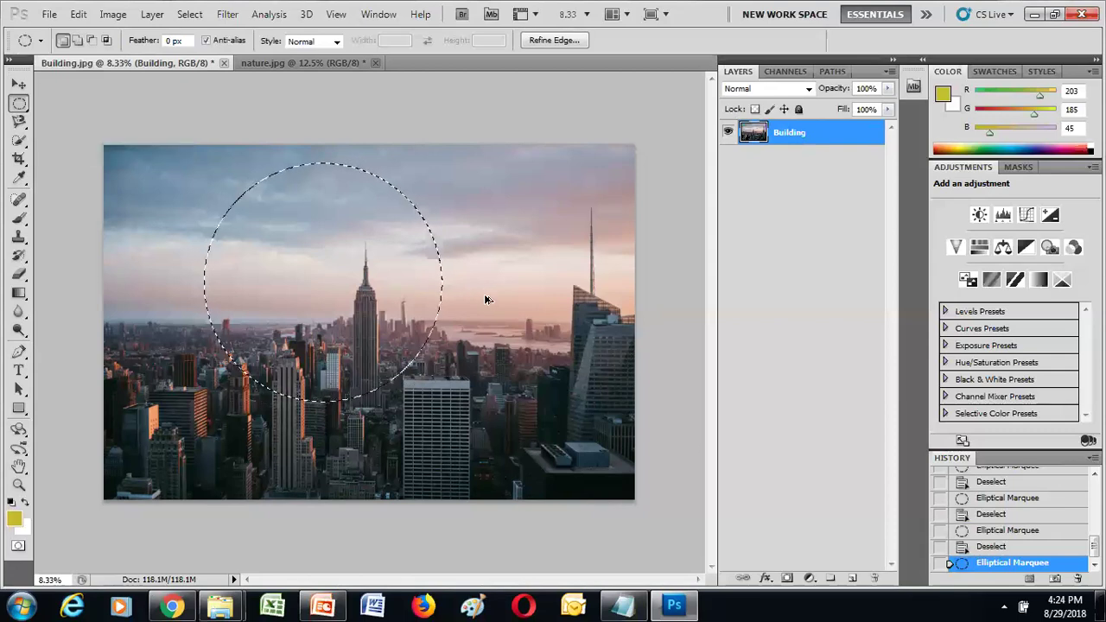
pyautogui.click(487, 301)
# Select a one-pixel row across the sky with the Single Row Marquee Tool
pyautogui.rightClick(21, 106)
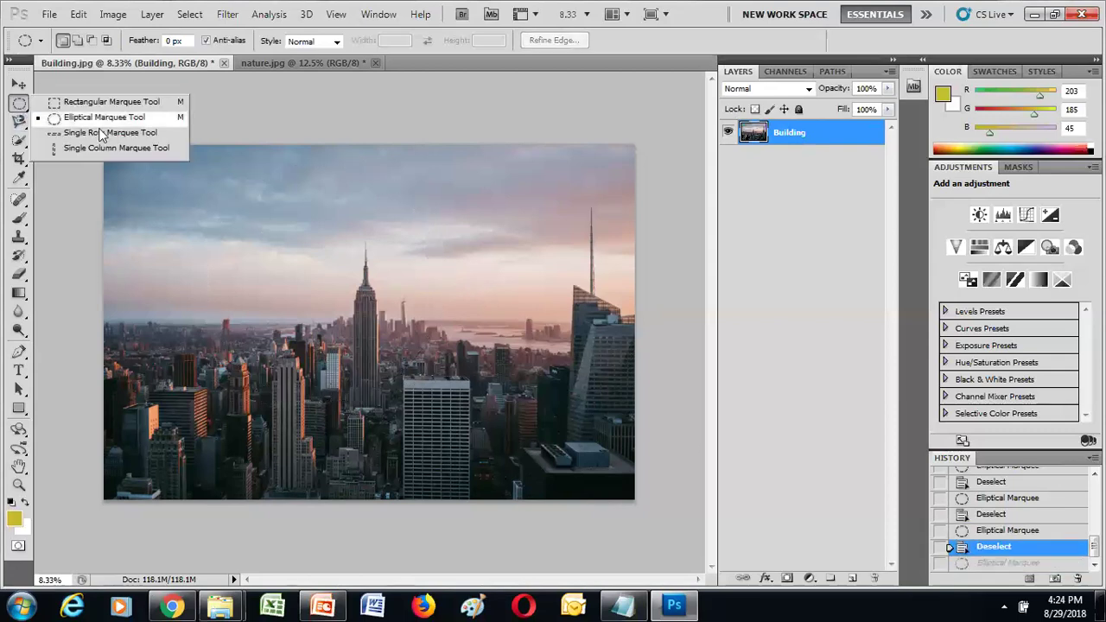
pyautogui.click(111, 134)
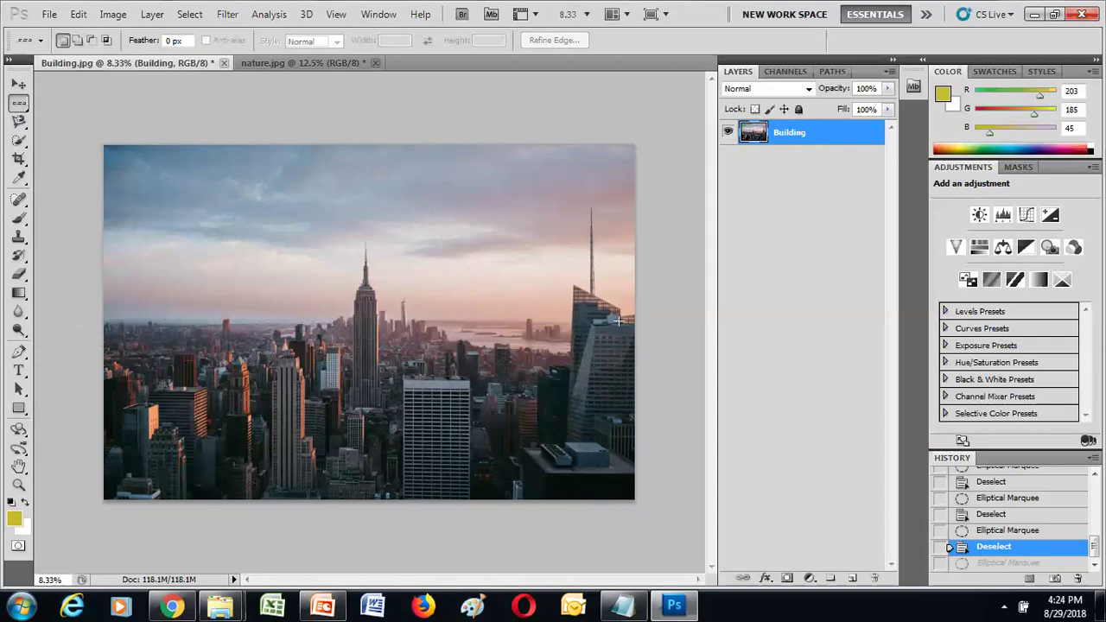
pyautogui.click(106, 256)
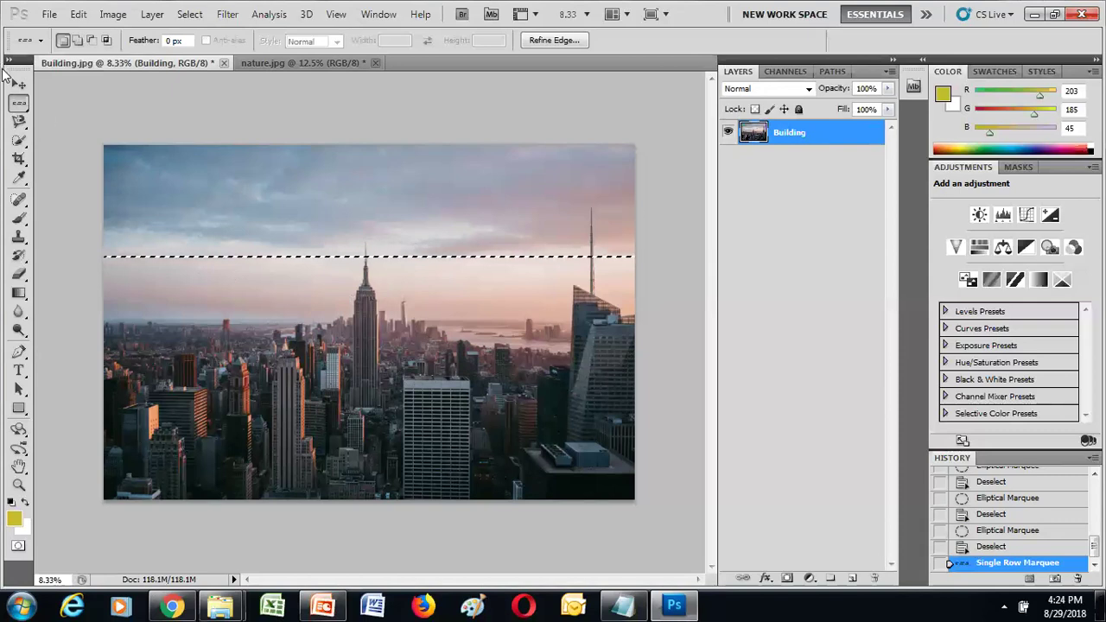
pyautogui.rightClick(13, 106)
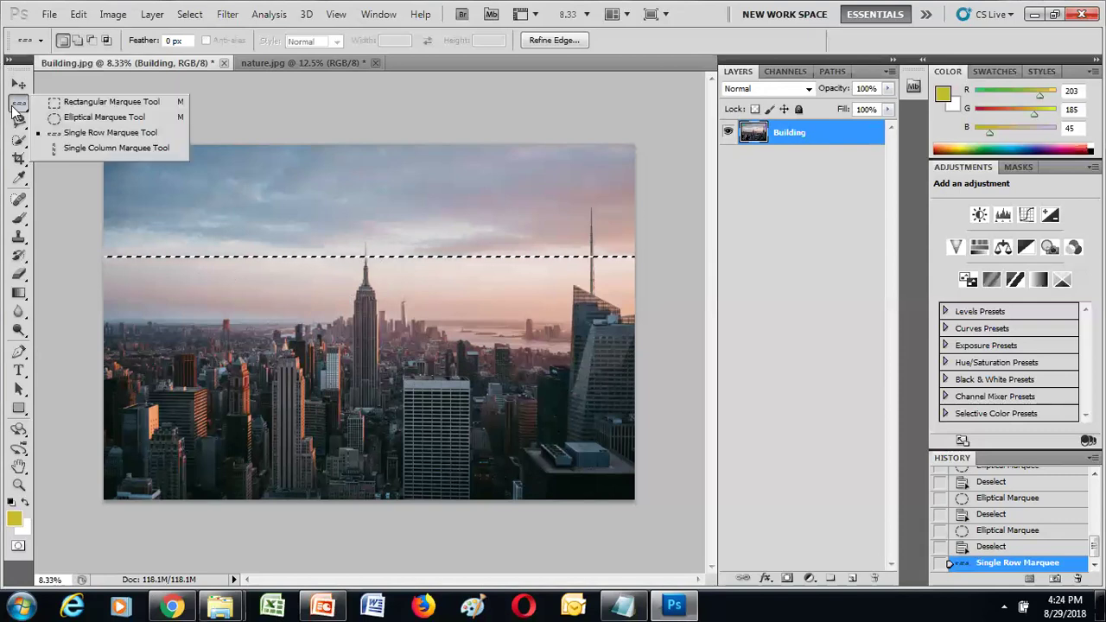
# Make single-column selections through the Empire State Building and at the image's left edge
pyautogui.click(102, 149)
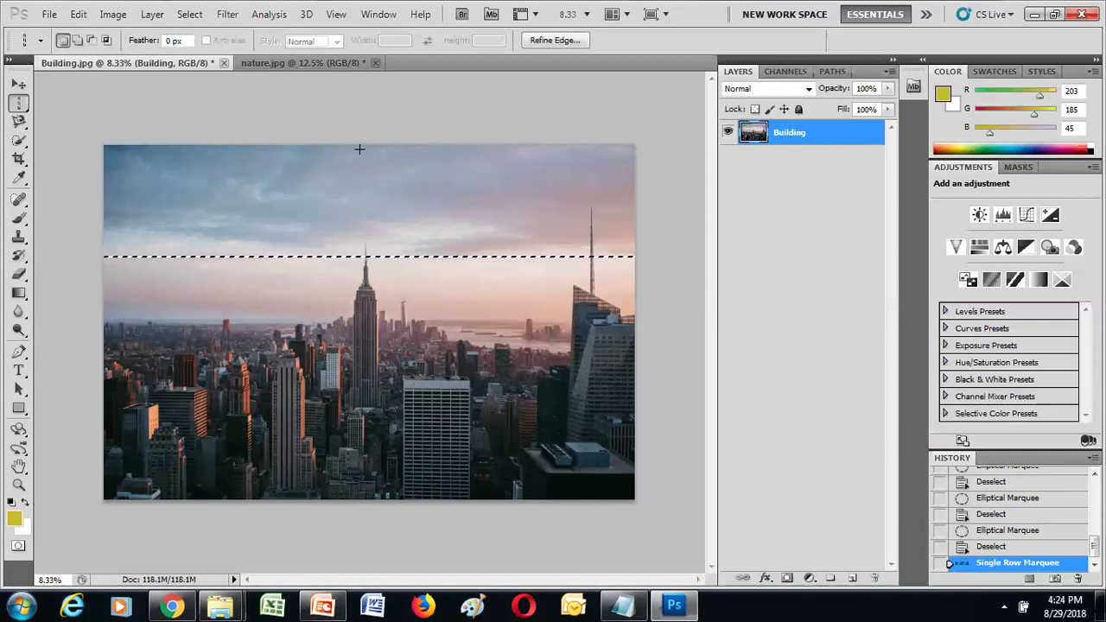
pyautogui.click(359, 149)
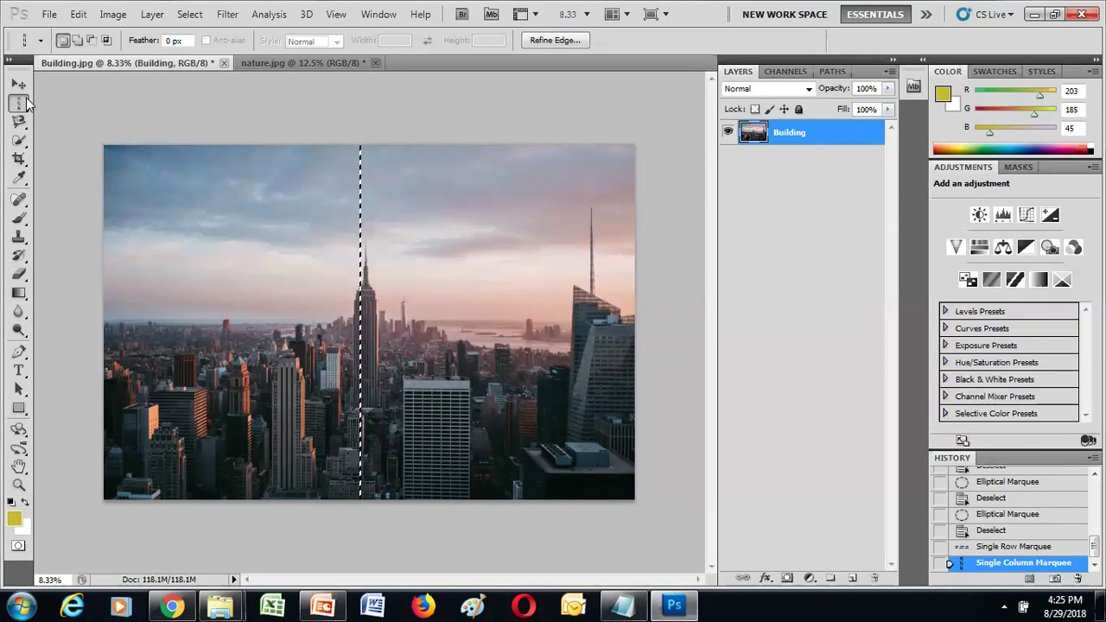
pyautogui.rightClick(28, 105)
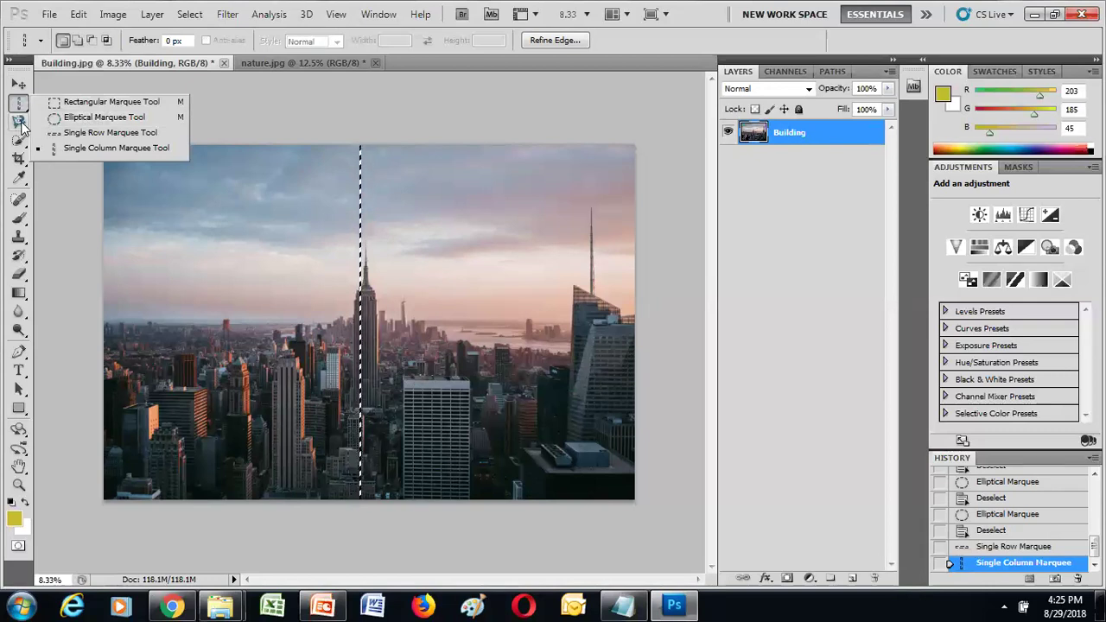
pyautogui.click(71, 220)
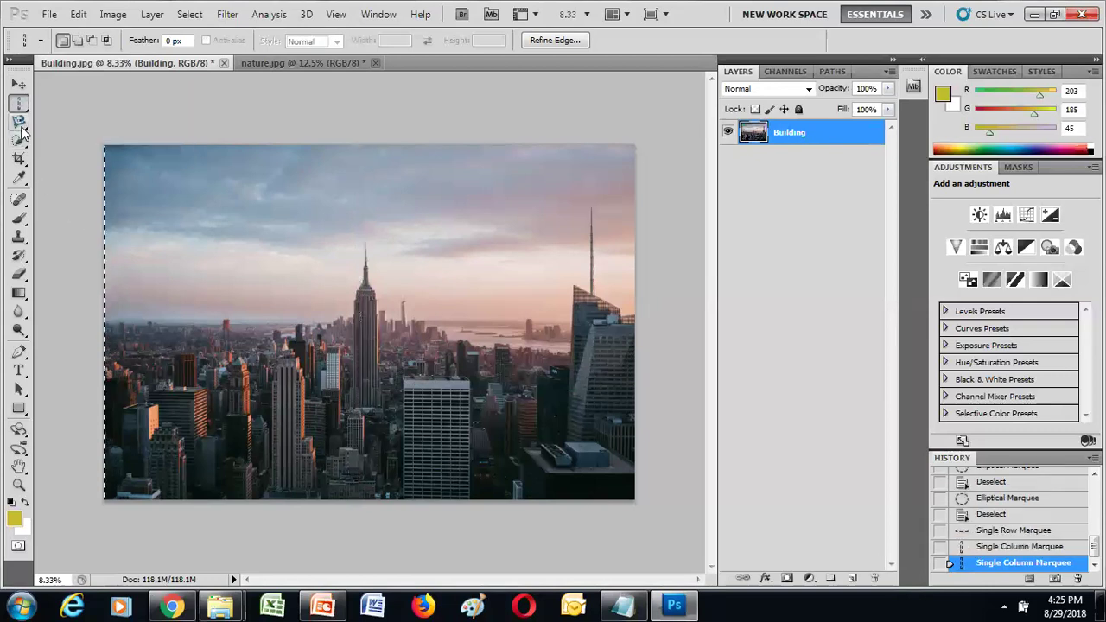
# Switch to the Lasso Tool and undo the column selections back to Single Row Marquee
pyautogui.moveTo(19, 122); pyautogui.dragTo(74, 123)
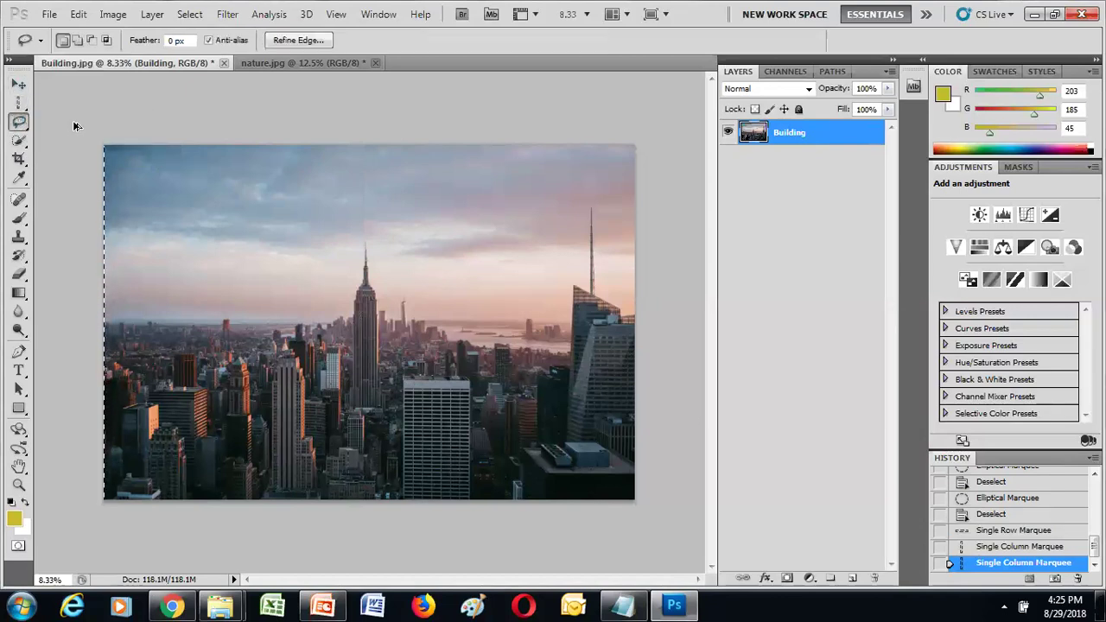
pyautogui.hotkey('ctrl', 'z')
pyautogui.hotkey('ctrl', 'alt', 'z')
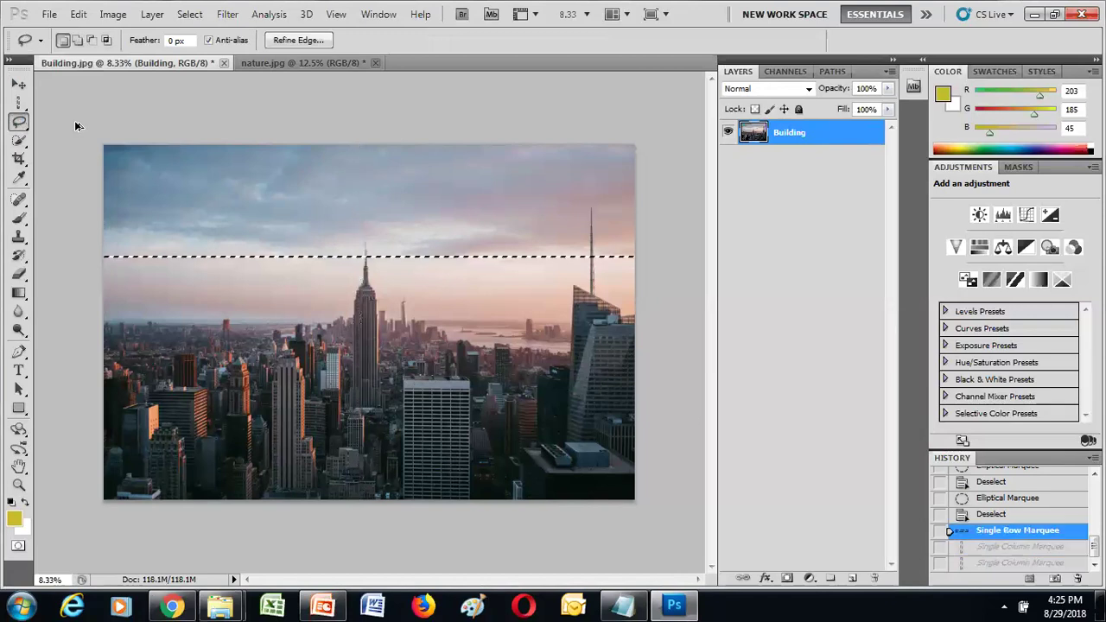
pyautogui.hotkey('ctrl', 'alt', 'z')
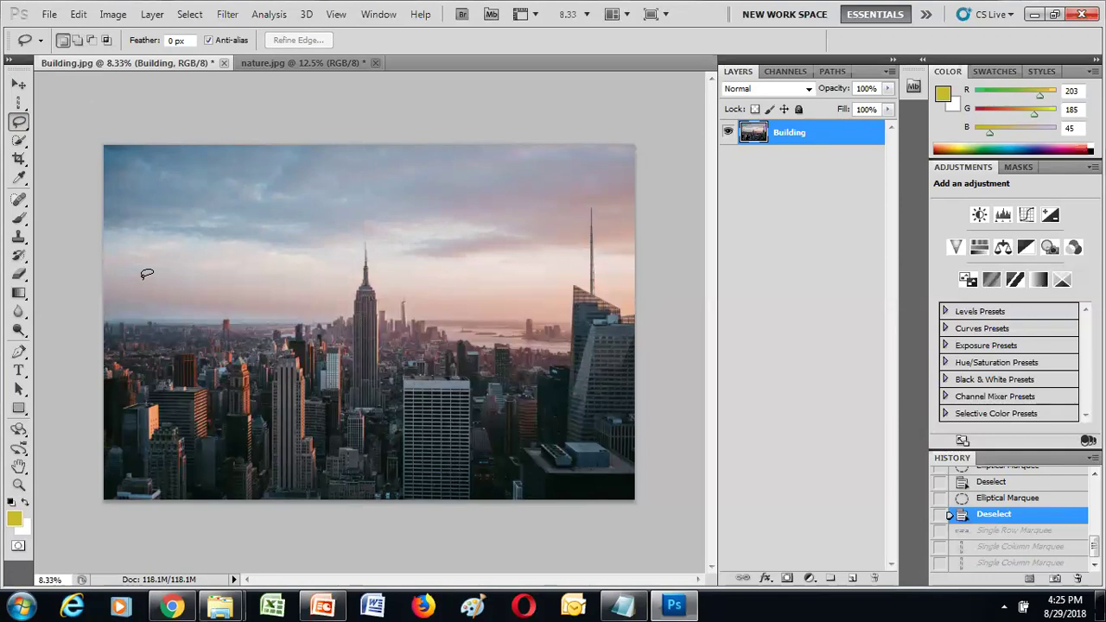
# Trace a rough freehand lasso outline of the Empire State Building, then undo it
pyautogui.click(19, 121)
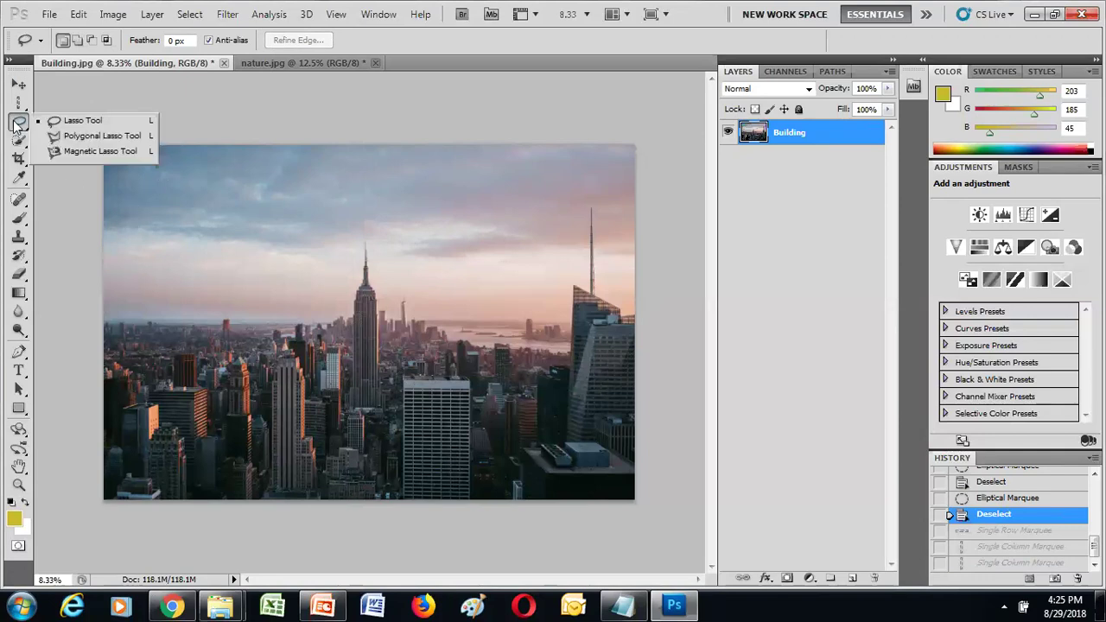
pyautogui.click(291, 294)
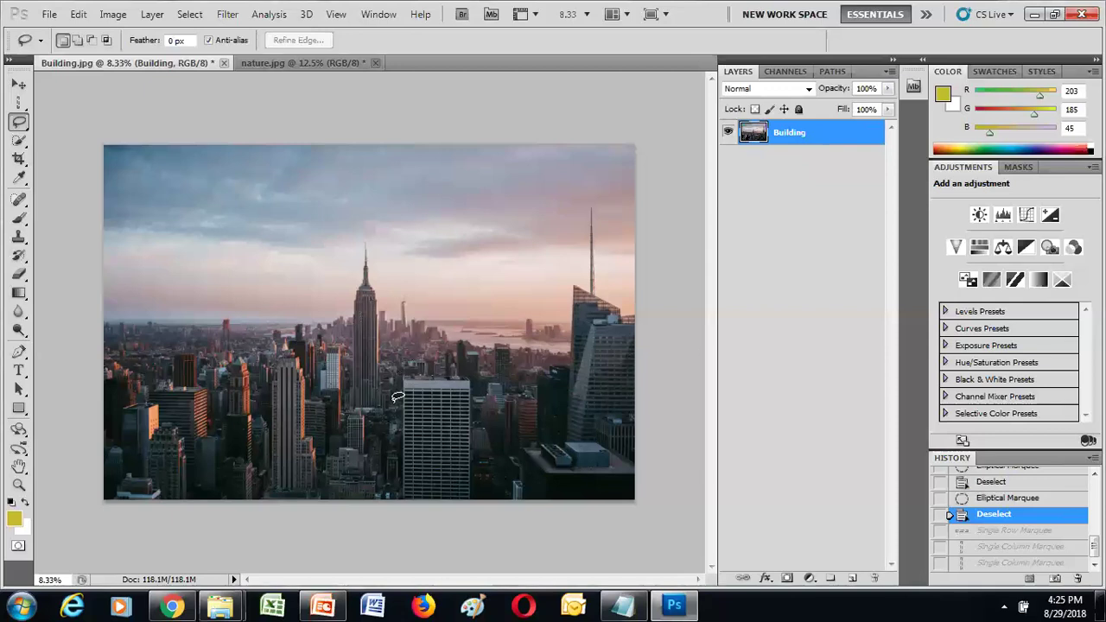
pyautogui.moveTo(356, 351); pyautogui.dragTo(355, 377)
pyautogui.click(355, 378)
pyautogui.moveTo(349, 313)
pyautogui.mouseDown()
pyautogui.moveTo(367, 253)
pyautogui.moveTo(385, 355)
pyautogui.moveTo(354, 406)
pyautogui.mouseUp()
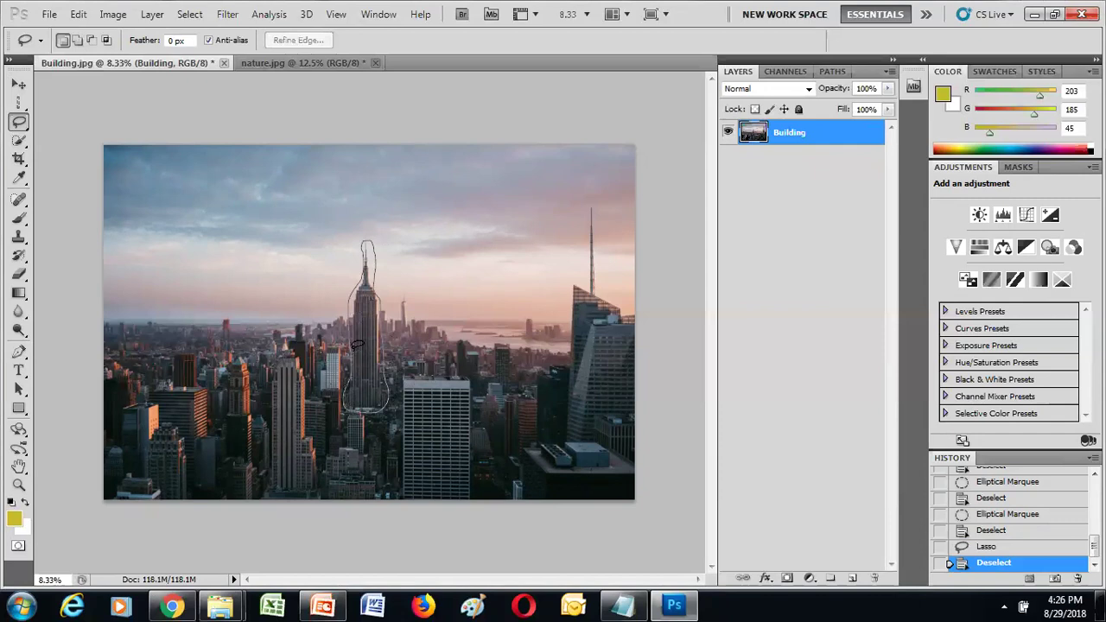
pyautogui.moveTo(352, 320); pyautogui.dragTo(352, 322)
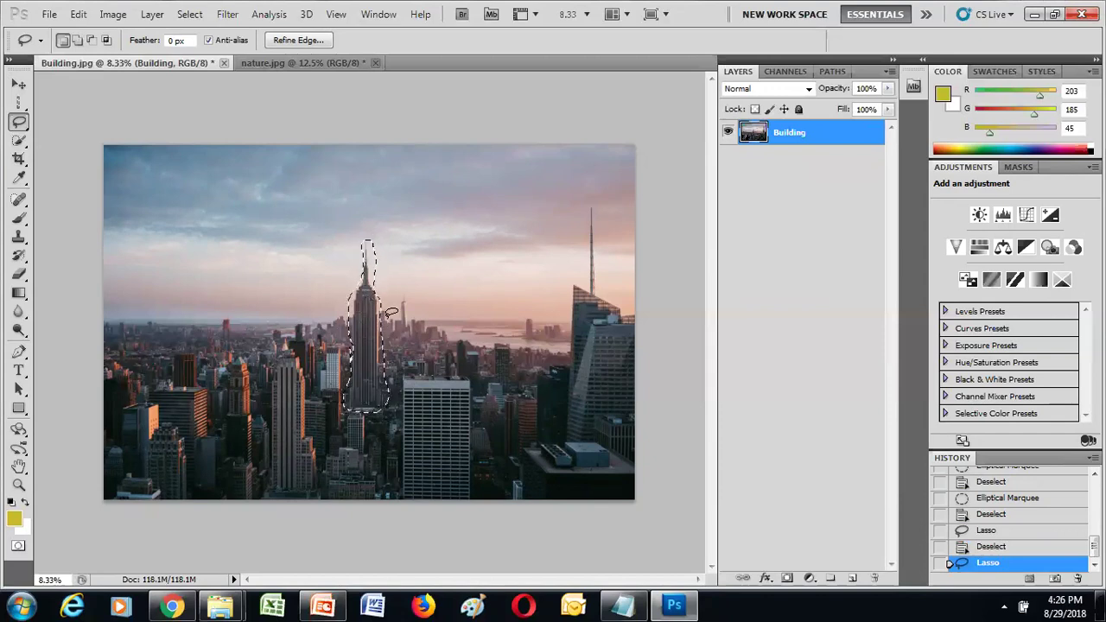
pyautogui.hotkey('ctrl', 'z')
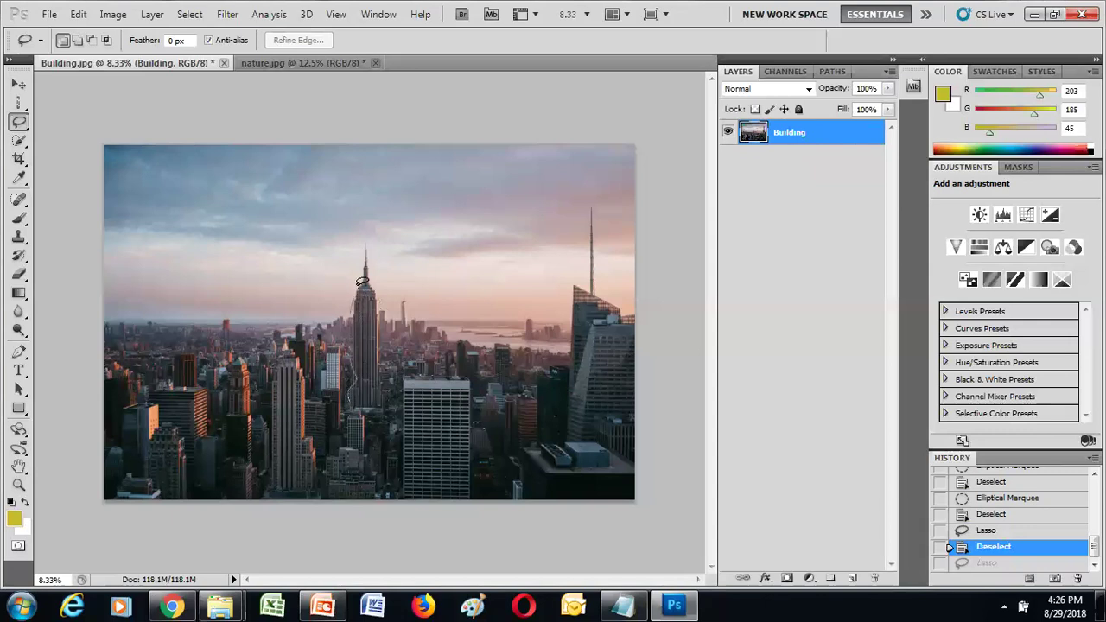
# Retrace the freehand lasso outline from the spire down the building's edges
pyautogui.moveTo(368, 266)
pyautogui.mouseDown()
pyautogui.moveTo(379, 263)
pyautogui.moveTo(380, 287)
pyautogui.mouseUp()
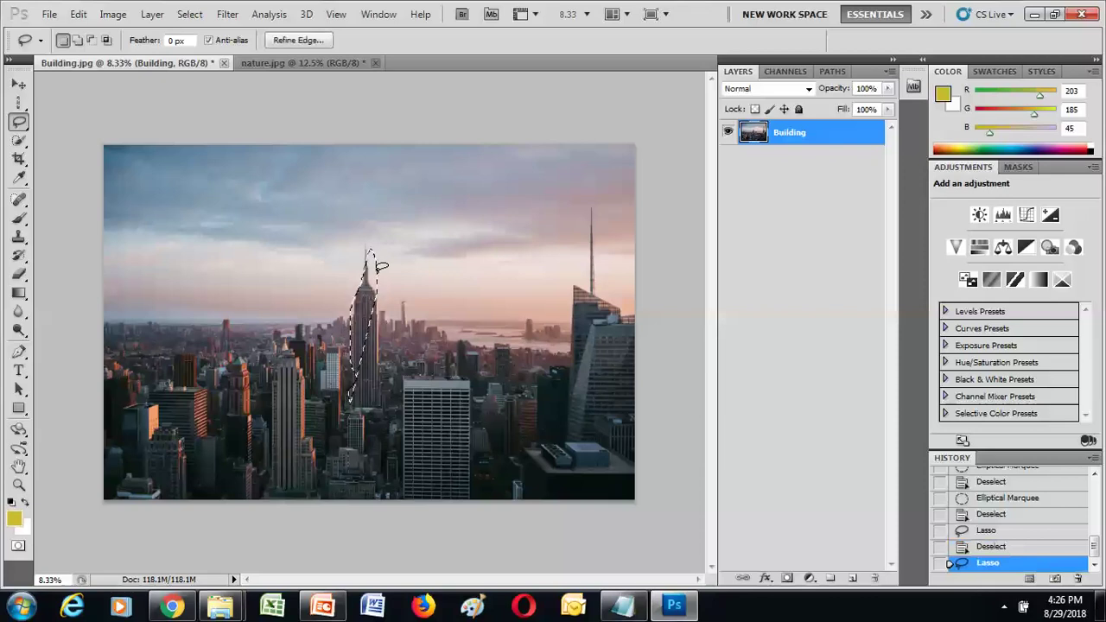
pyautogui.hotkey('ctrl', 'z')
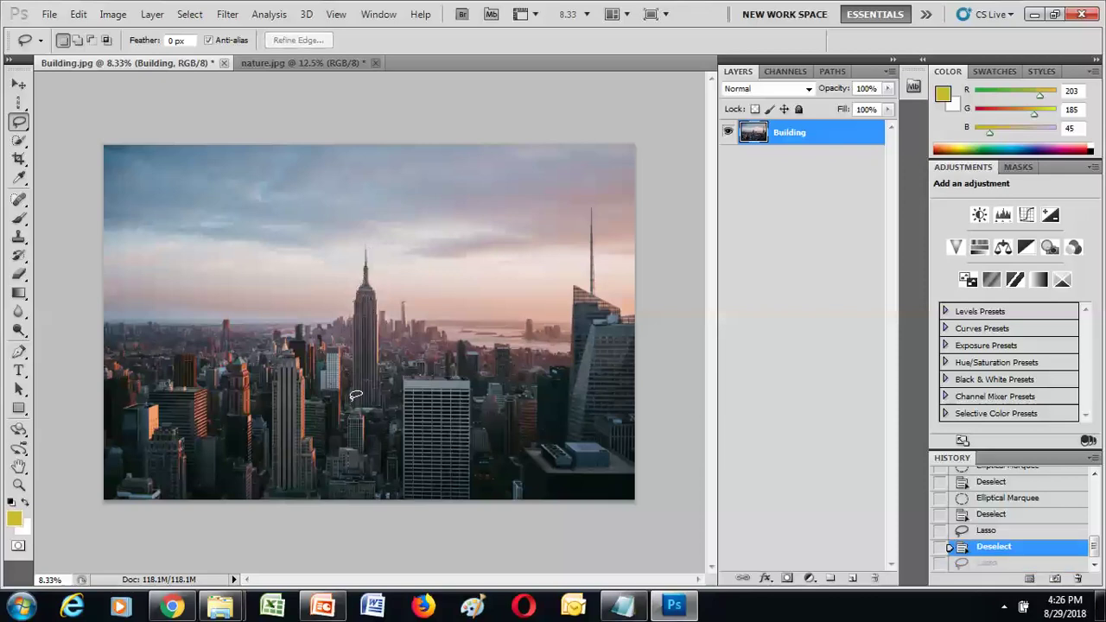
pyautogui.moveTo(366, 269); pyautogui.dragTo(379, 268)
pyautogui.moveTo(387, 333)
pyautogui.mouseDown()
pyautogui.moveTo(391, 384)
pyautogui.moveTo(379, 401)
pyautogui.moveTo(354, 393)
pyautogui.moveTo(358, 369)
pyautogui.moveTo(349, 380)
pyautogui.mouseUp()
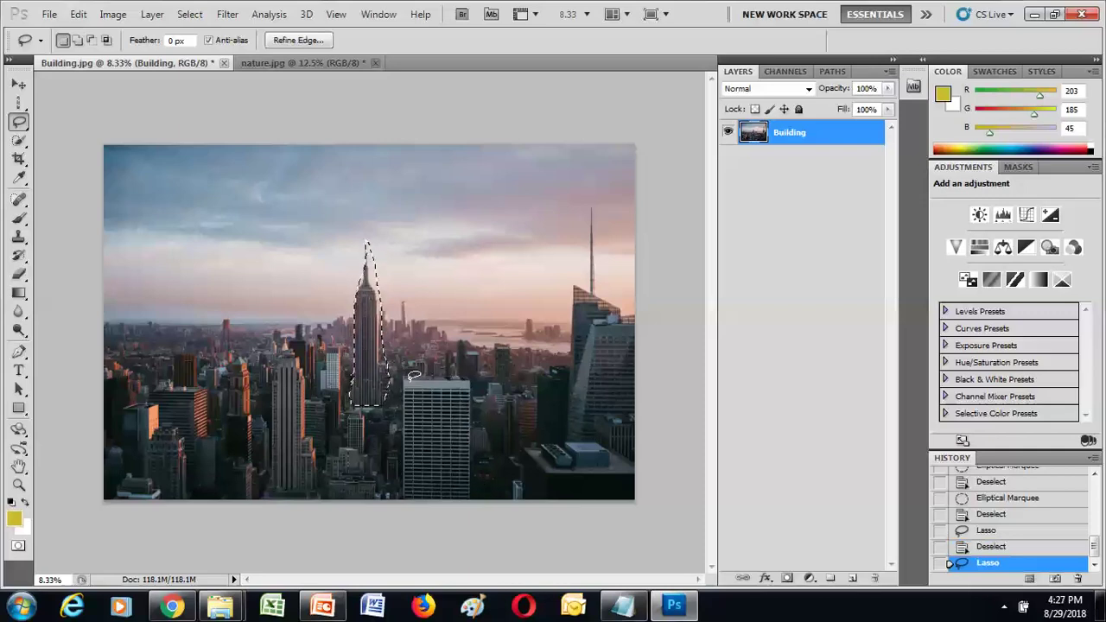
# Shift-lasso the white building in front to add it to the selection
pyautogui.press('shift')
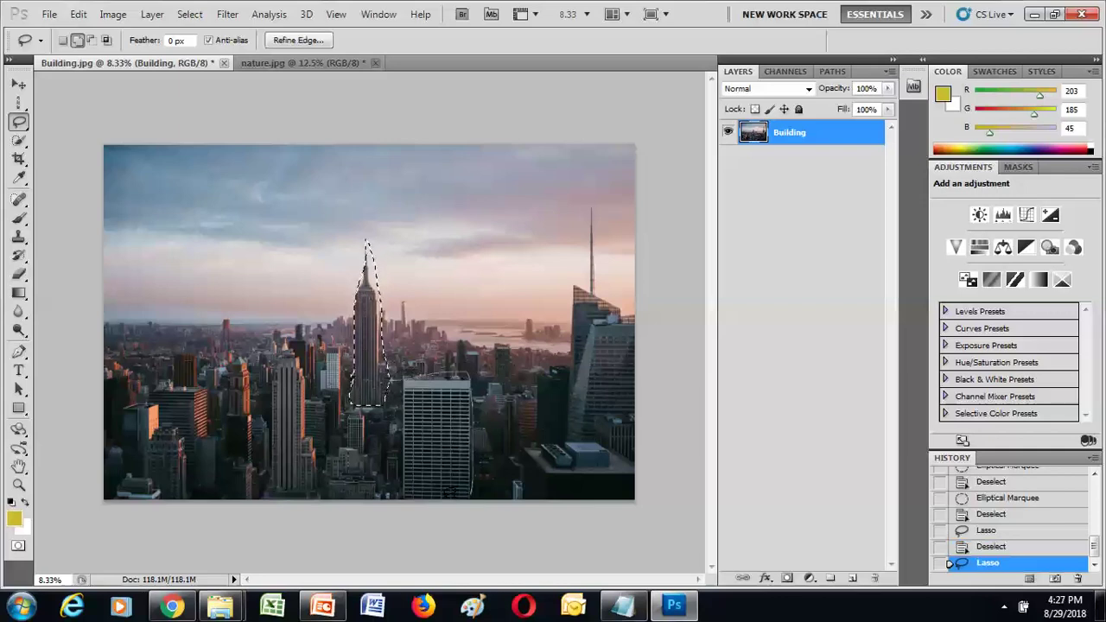
pyautogui.moveTo(403, 377); pyautogui.dragTo(404, 415)
pyautogui.moveTo(403, 496); pyautogui.dragTo(403, 379)
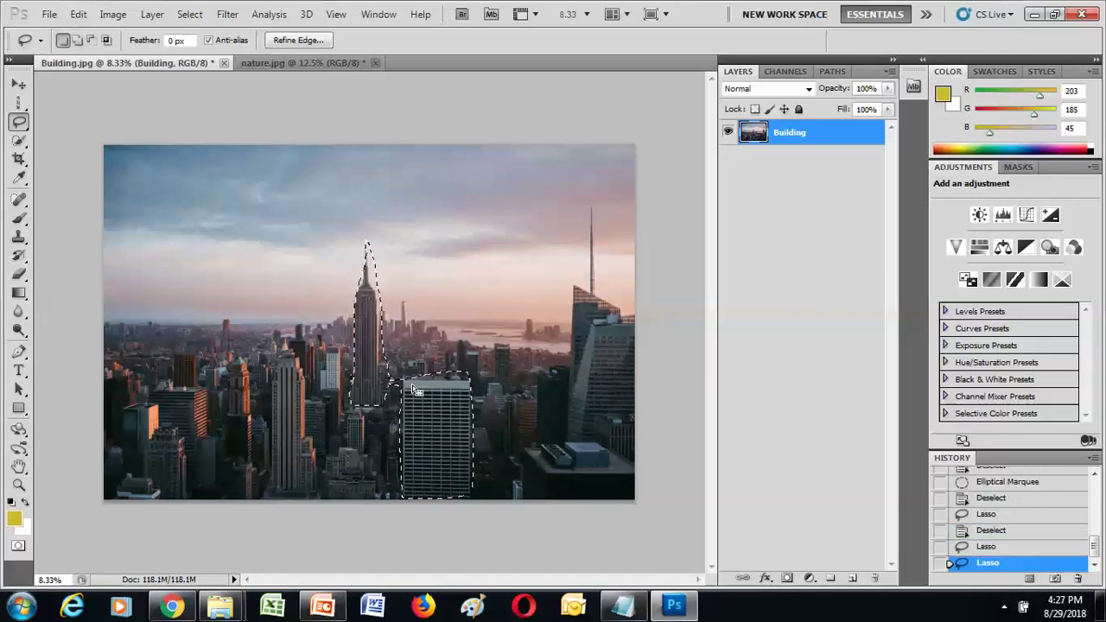
pyautogui.press('shift')
pyautogui.moveTo(434, 388); pyautogui.dragTo(408, 377)
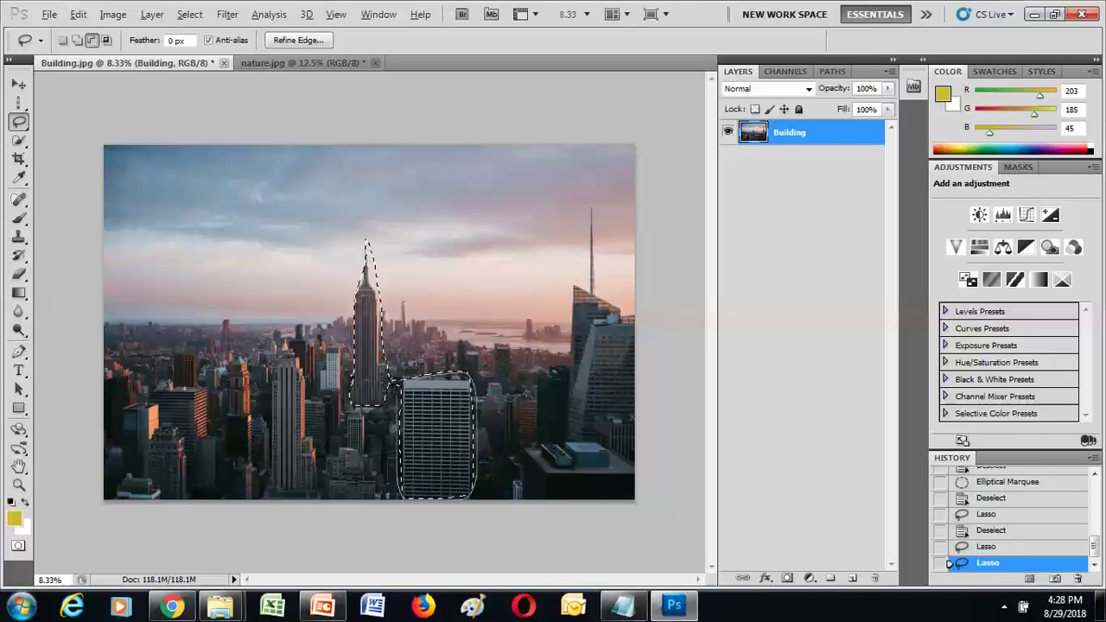
pyautogui.moveTo(390, 380); pyautogui.dragTo(394, 380)
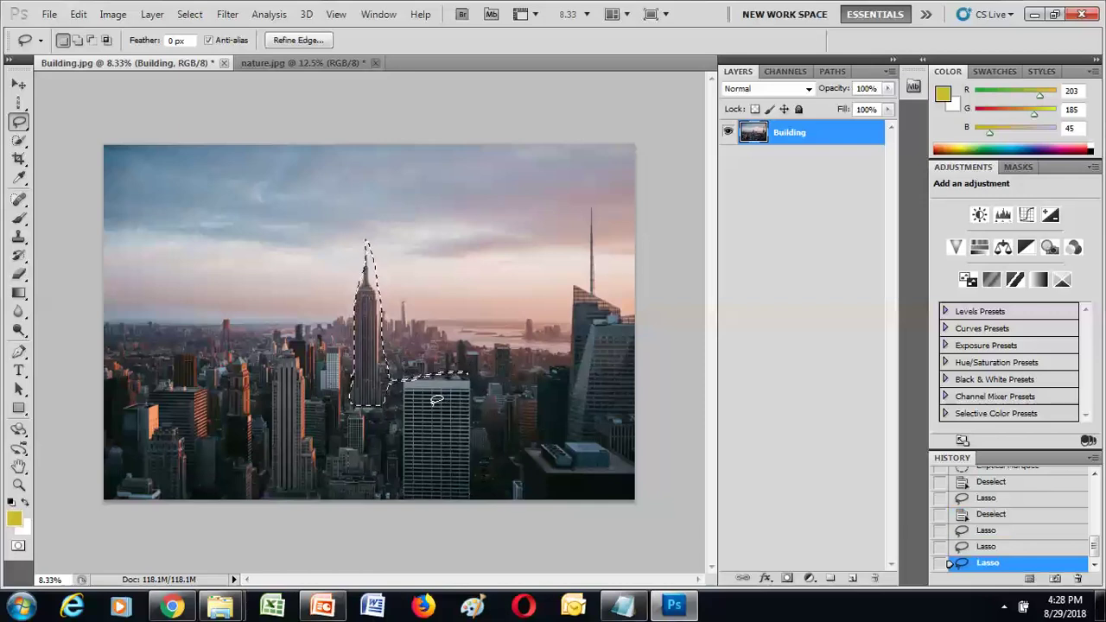
# Alt-lasso a loop to subtract, toggle add/subtract modes, then step history back to deselected
pyautogui.press('alt')
pyautogui.moveTo(398, 367); pyautogui.dragTo(395, 368)
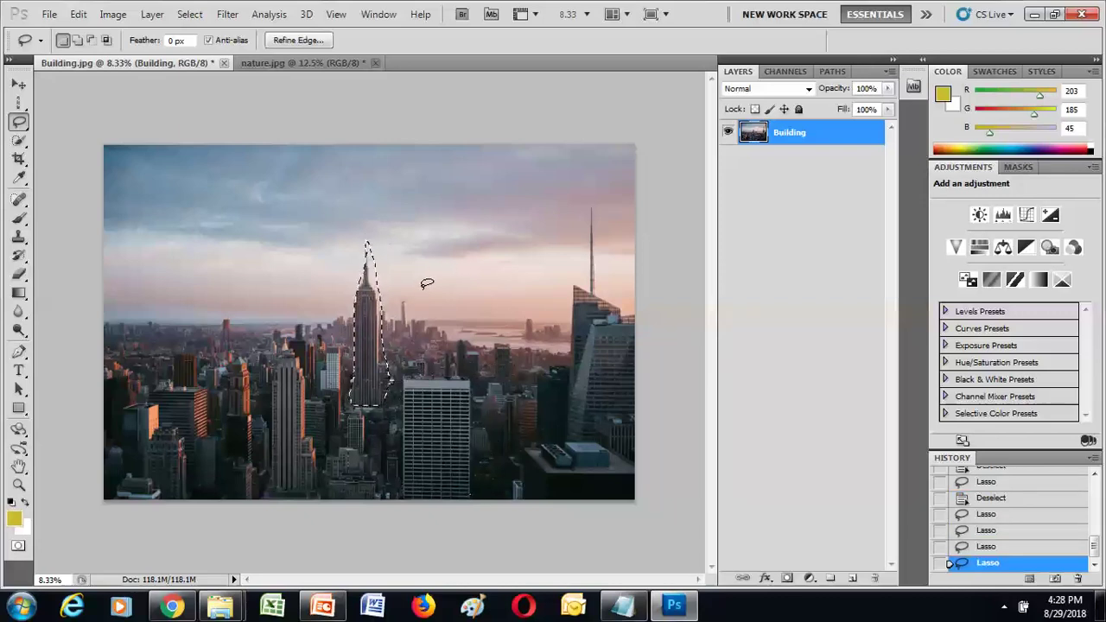
pyautogui.press('shift')
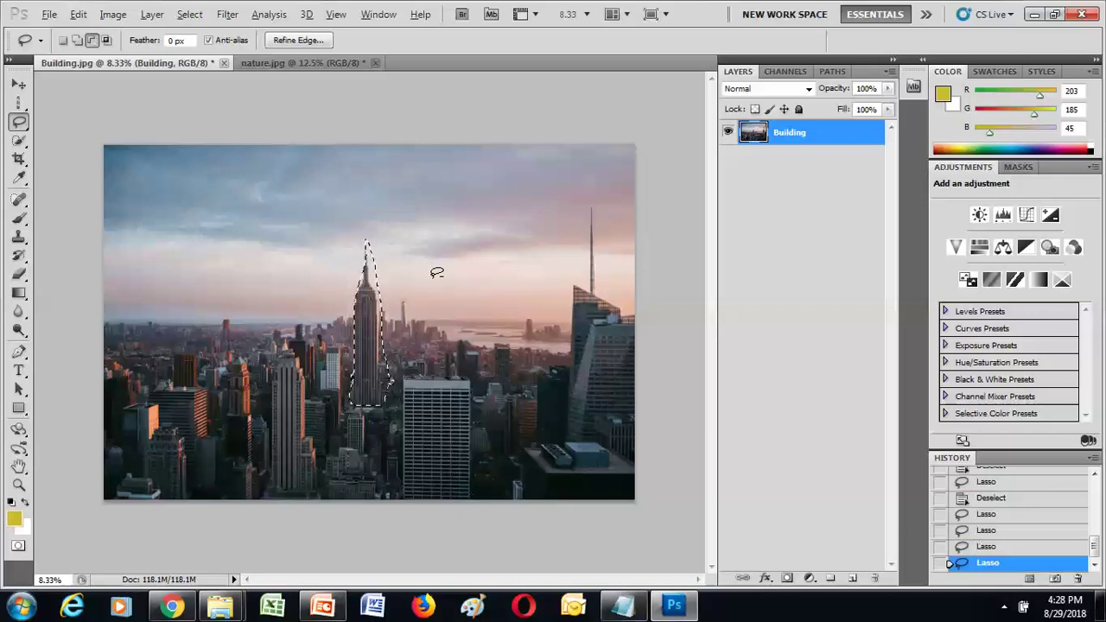
pyautogui.press('shift')
pyautogui.press('alt')
pyautogui.hotkey('ctrl', 'alt', 'z')
pyautogui.hotkey('ctrl', 'alt', 'z')
pyautogui.hotkey('ctrl', 'alt', 'z')
pyautogui.hotkey('ctrl', 'alt', 'z')
pyautogui.hotkey('ctrl', 'alt', 'z')
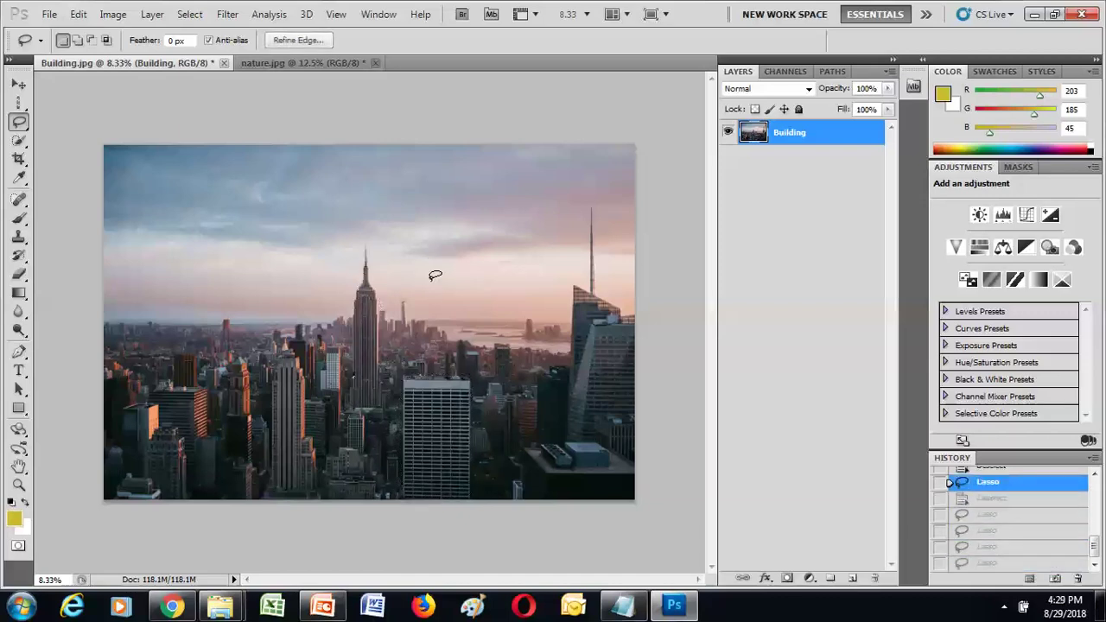
pyautogui.hotkey('ctrl', 'alt', 'z')
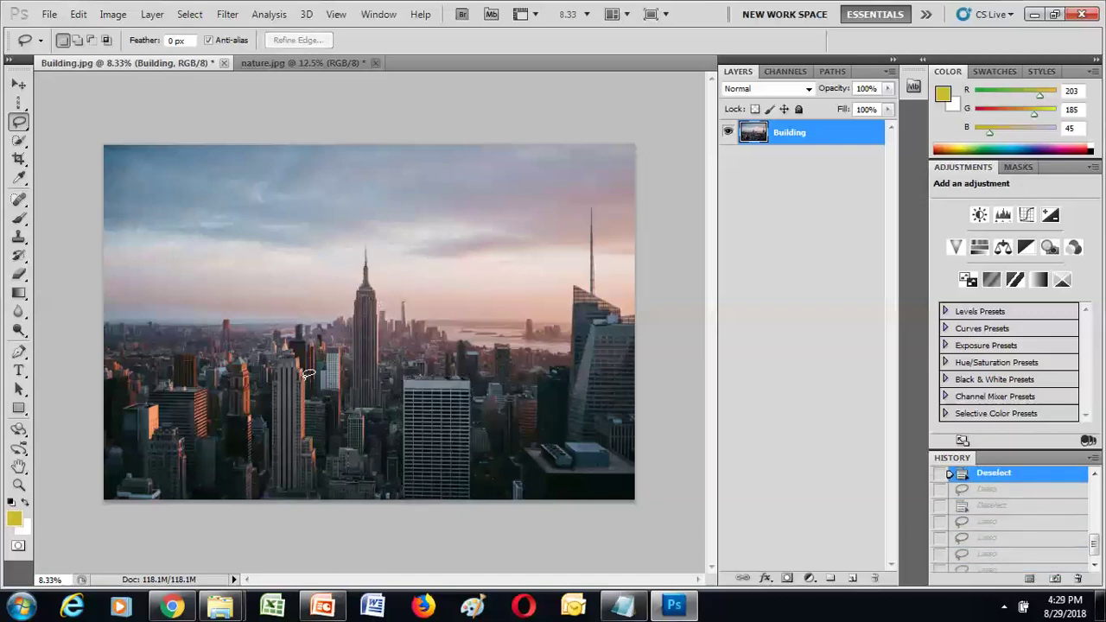
# With the Polygonal Lasso Tool, outline the white building, then undo that selection
pyautogui.rightClick(19, 122)
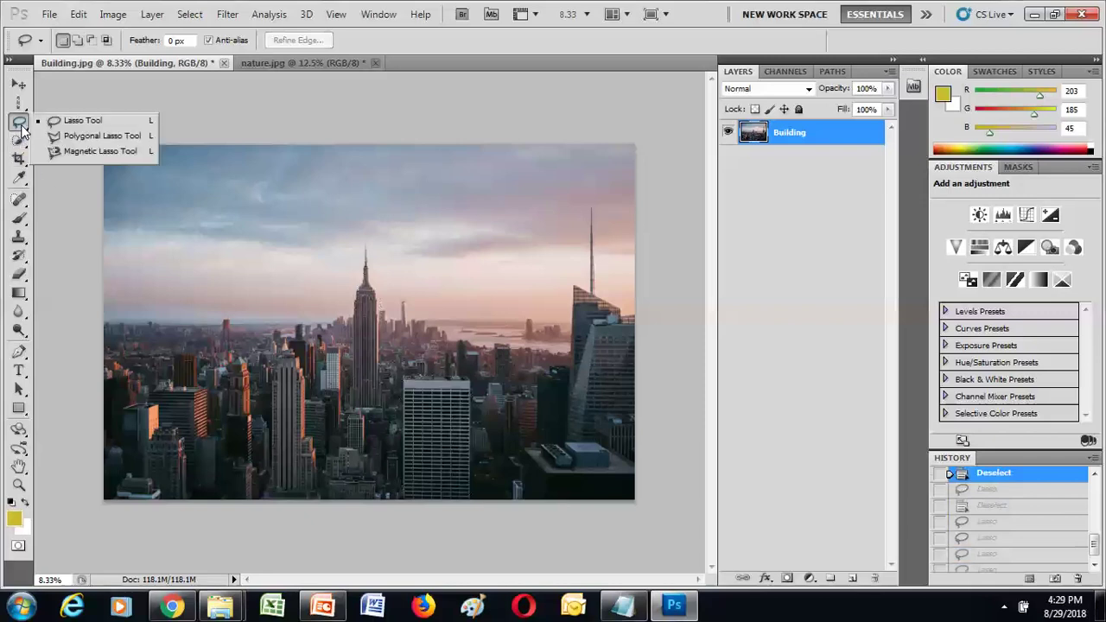
pyautogui.click(79, 132)
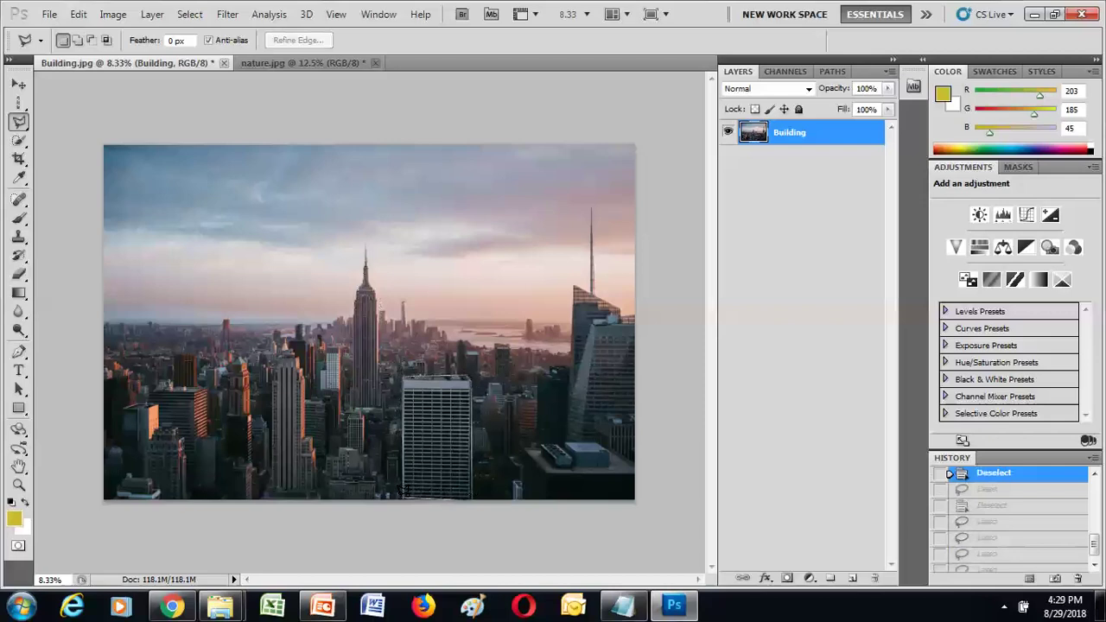
pyautogui.click(403, 494)
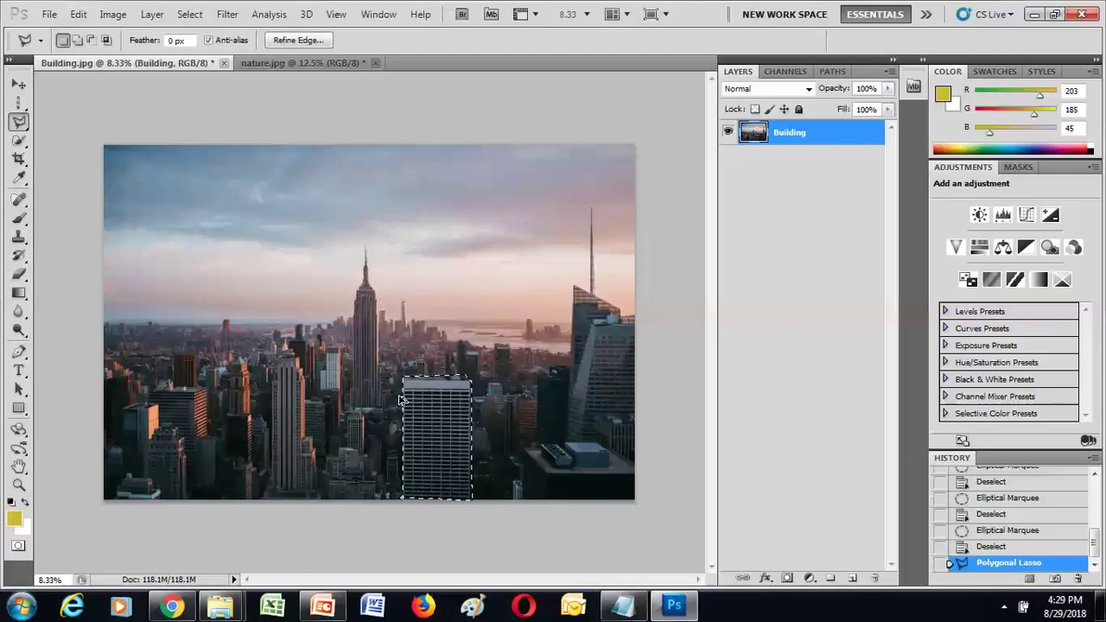
pyautogui.hotkey('ctrl', 'z')
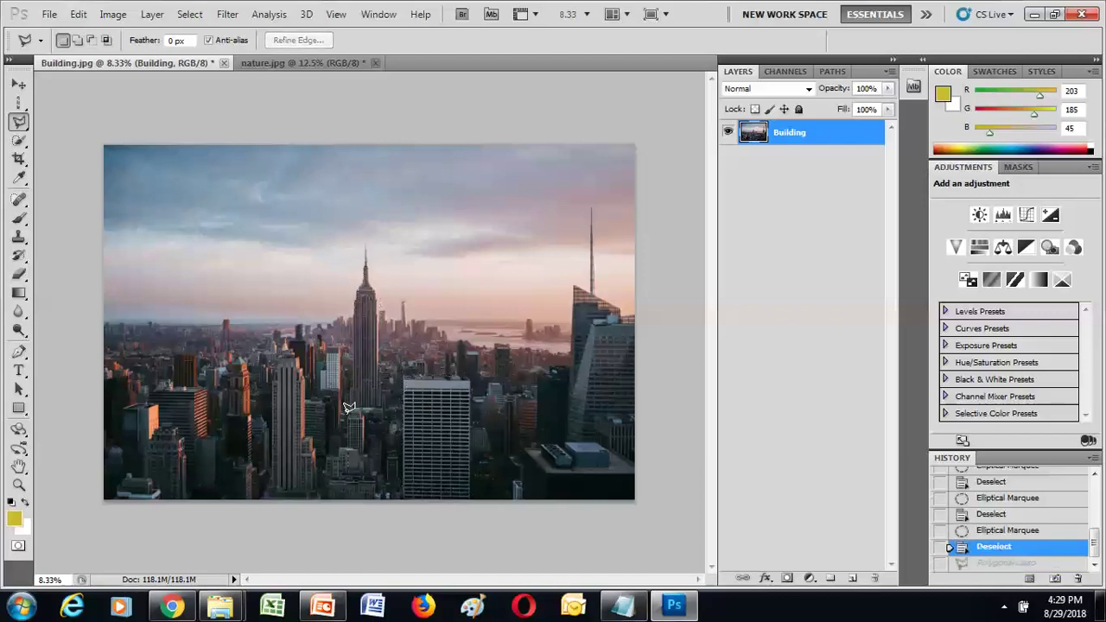
# Polygonal-lasso the Empire State Building from its base to the spire tip
pyautogui.click(354, 279)
pyautogui.click(369, 237)
pyautogui.click(386, 408)
pyautogui.hotkey('ctrl', 'z')
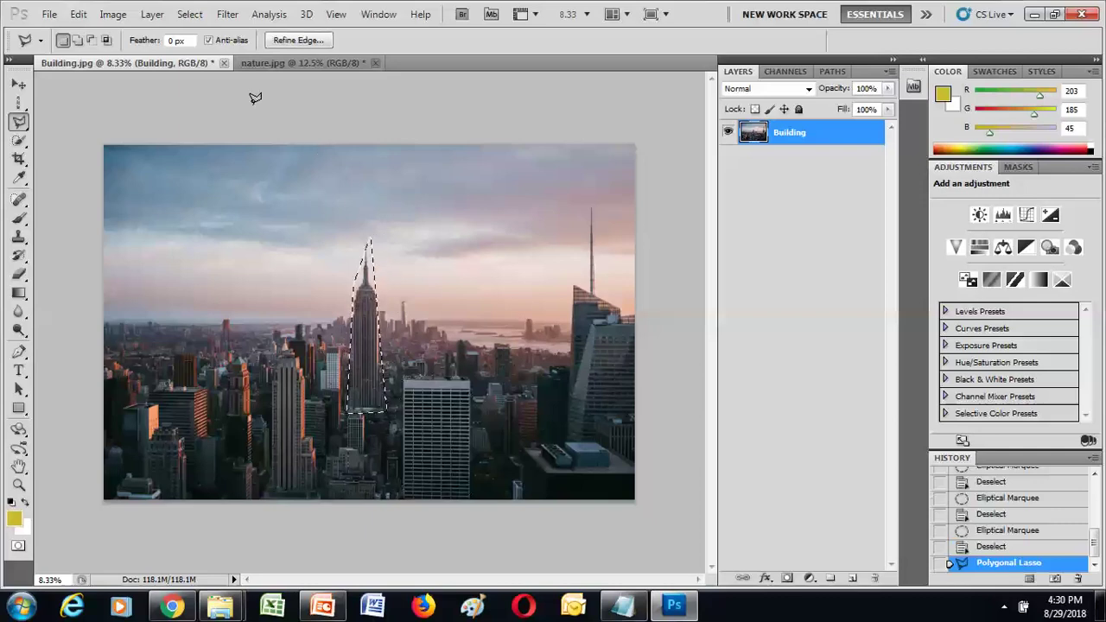
# Select All, then Select Inverse and dismiss the no-pixels-selected warning
pyautogui.click(190, 14)
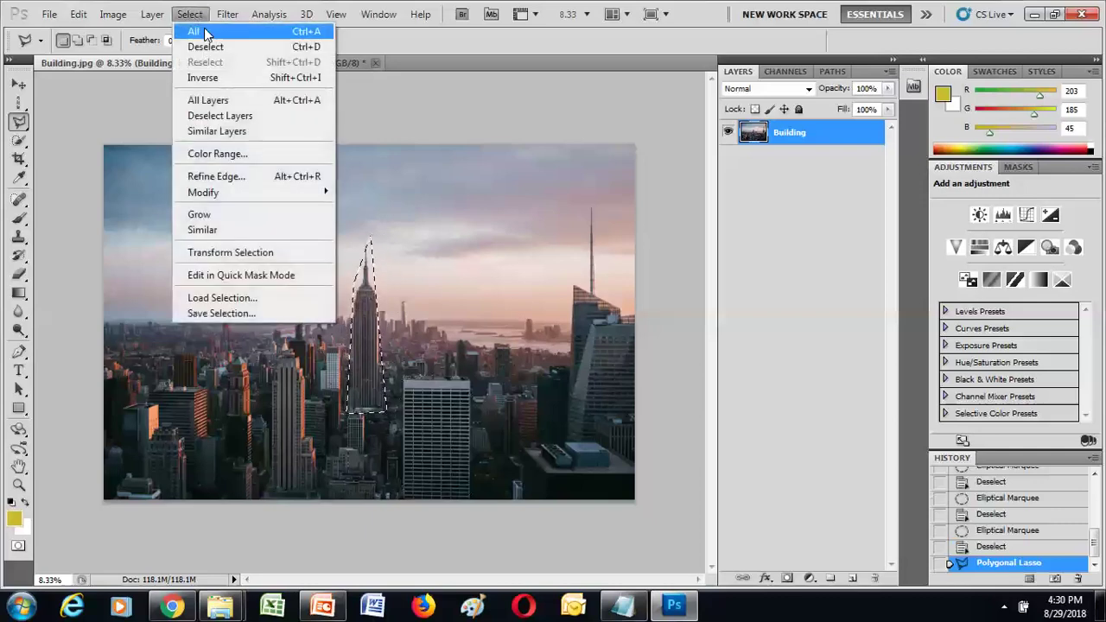
pyautogui.click(205, 31)
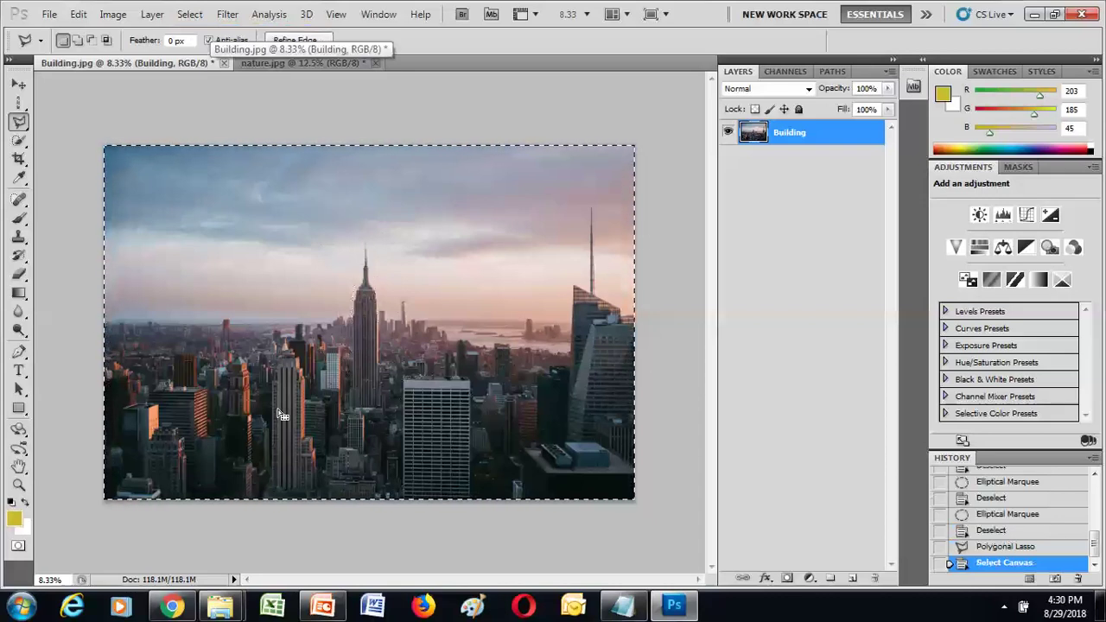
pyautogui.click(190, 16)
pyautogui.click(212, 78)
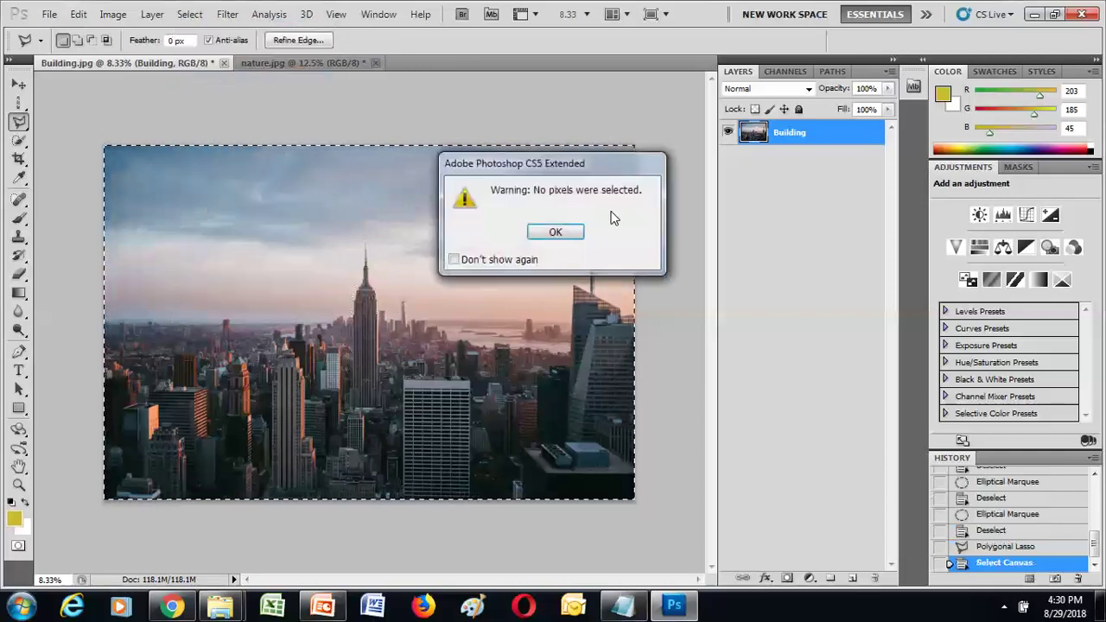
pyautogui.click(555, 233)
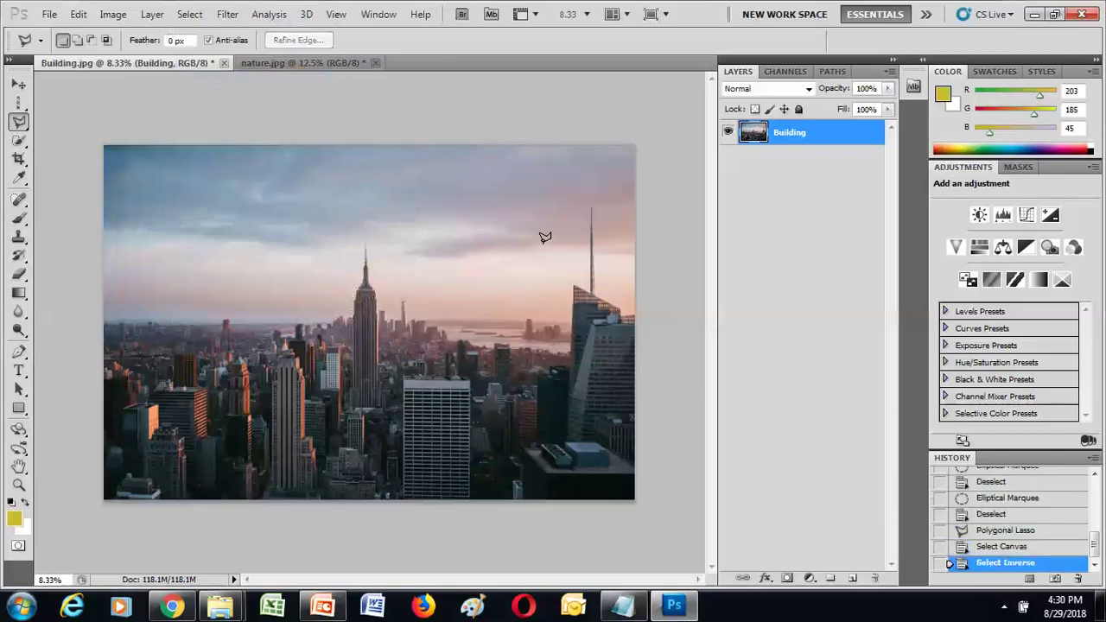
# Polygonal-lasso the Empire State Building and invert the selection to everything else
pyautogui.click(354, 406)
pyautogui.click(364, 246)
pyautogui.click(383, 311)
pyautogui.click(357, 403)
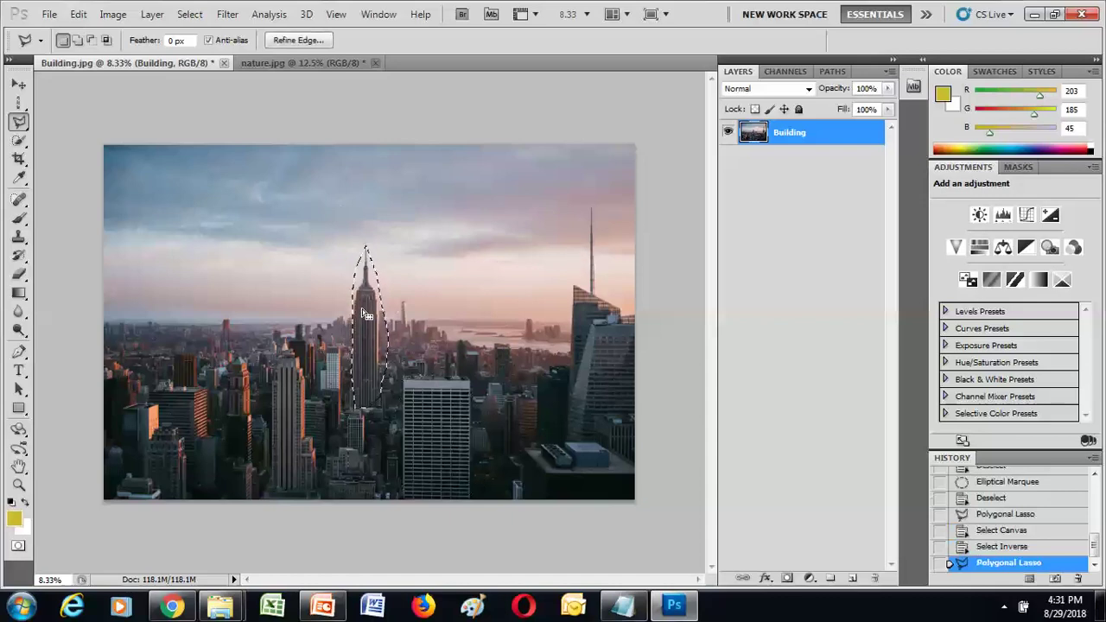
pyautogui.click(189, 14)
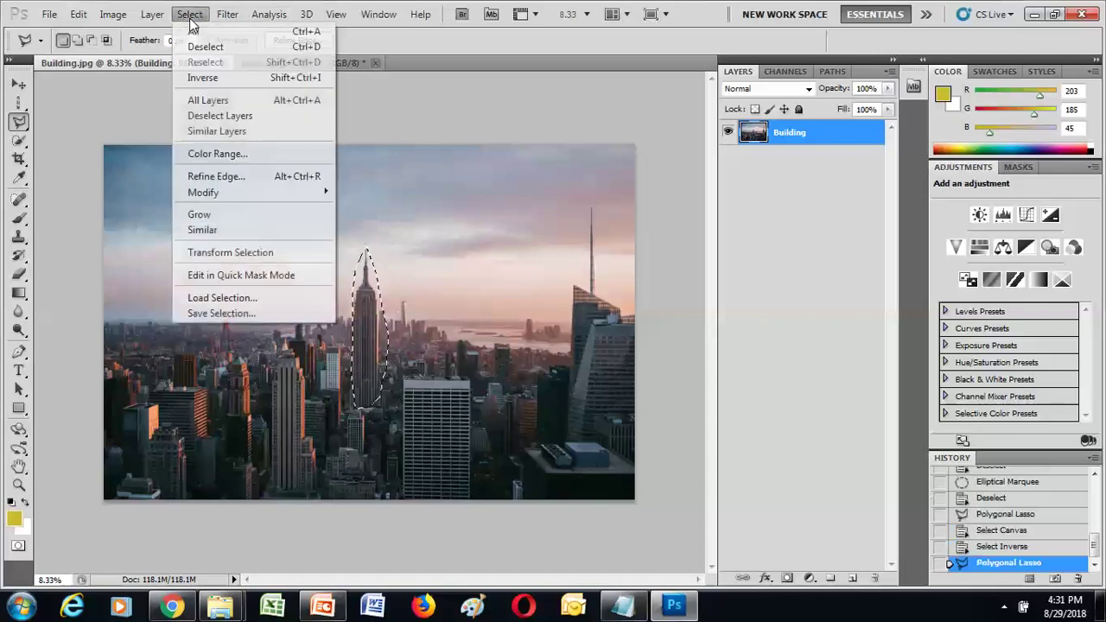
pyautogui.click(239, 79)
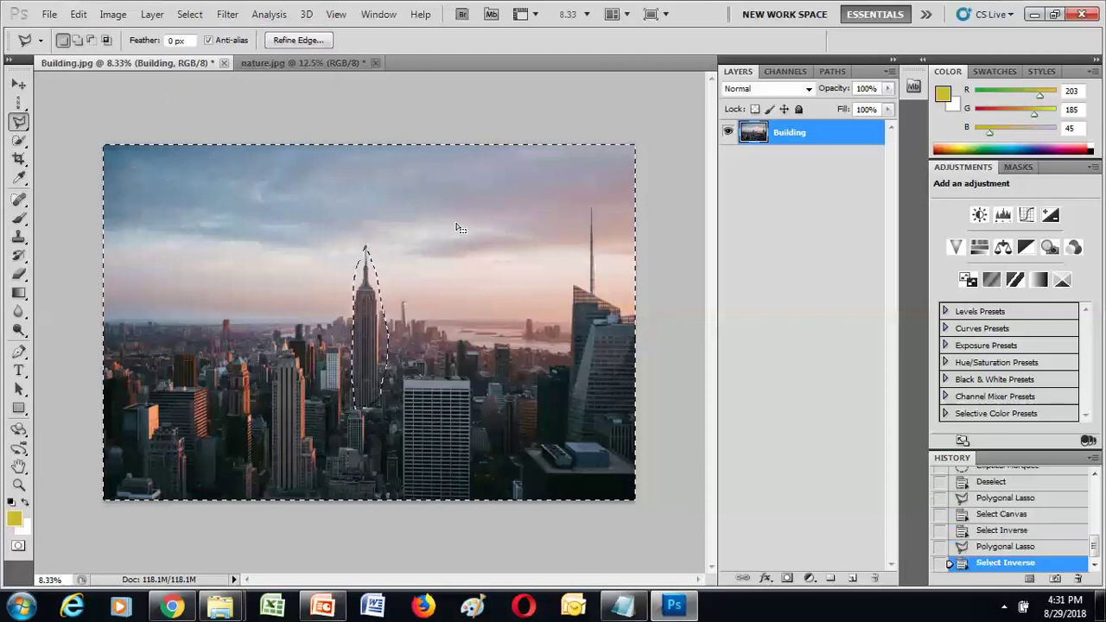
# Deselect everything with Ctrl+D and close the Select menu unused
pyautogui.hotkey('ctrl', 'd')
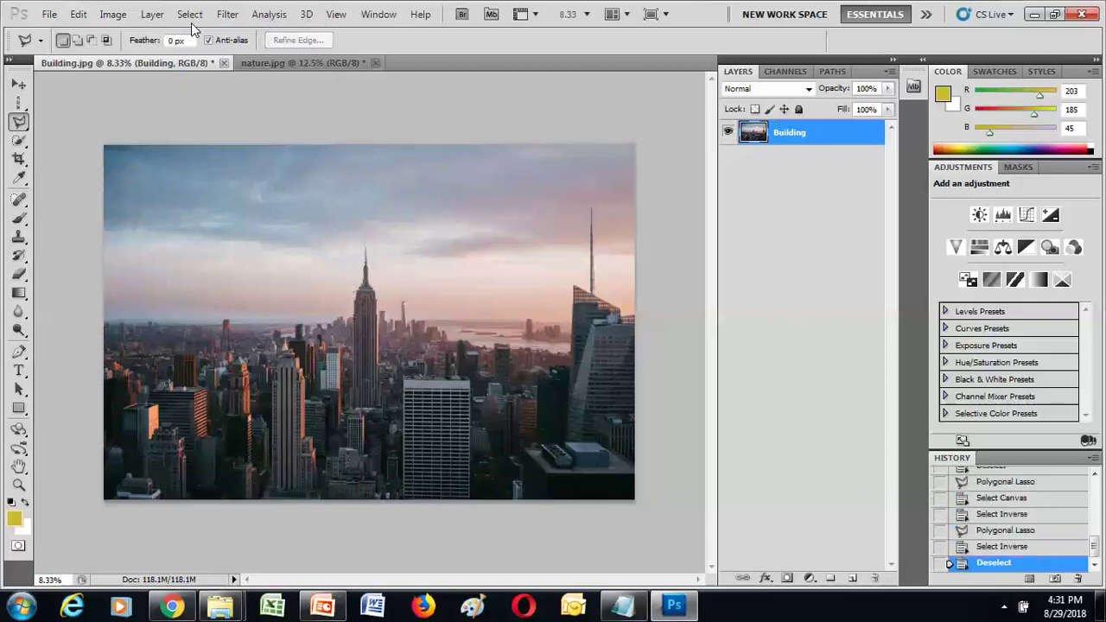
pyautogui.click(191, 15)
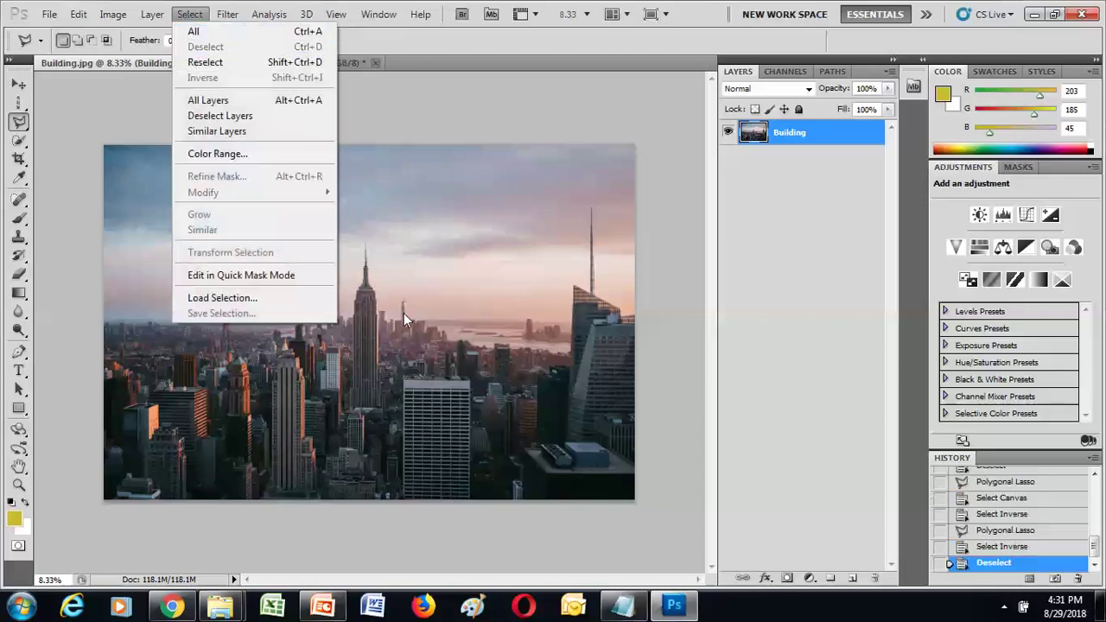
pyautogui.click(479, 318)
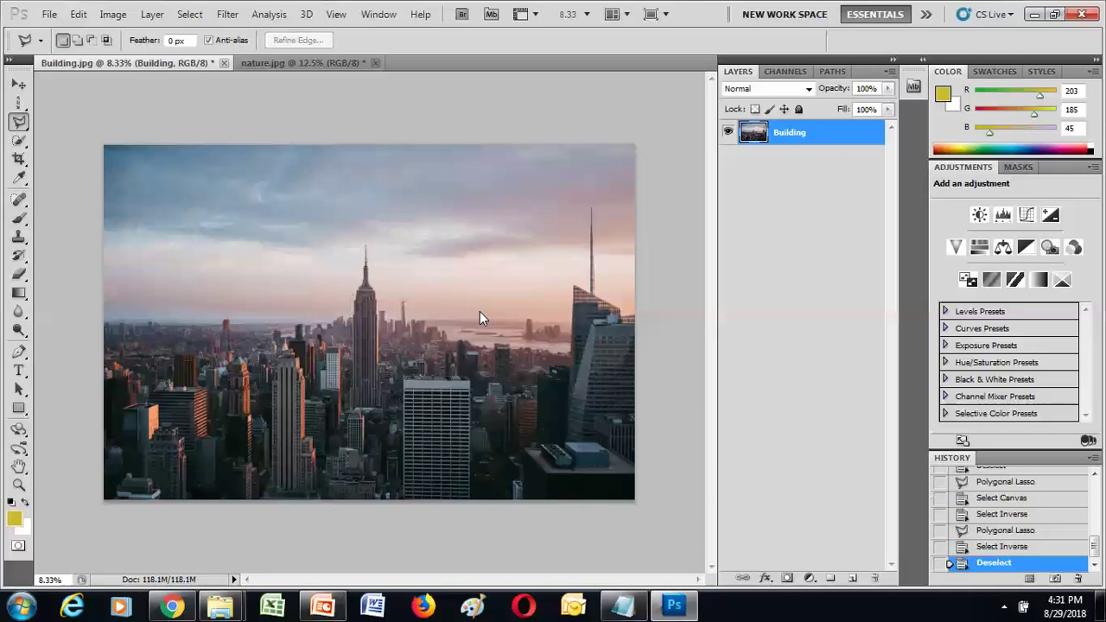
# Select the Magnetic Lasso Tool from the lasso group in the toolbox
pyautogui.rightClick(19, 121)
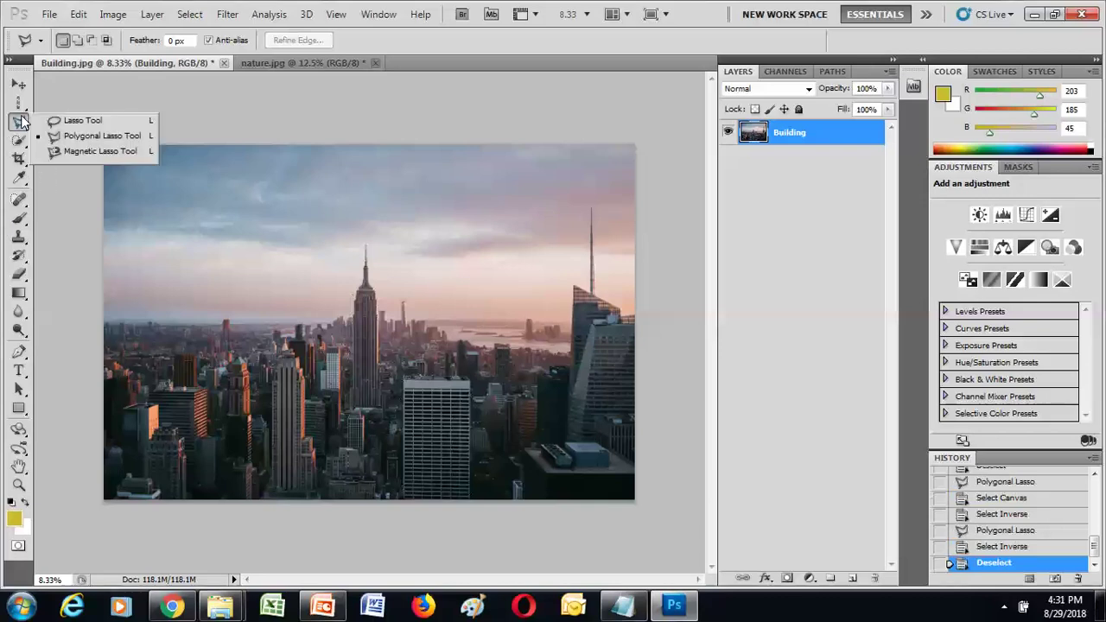
pyautogui.click(80, 150)
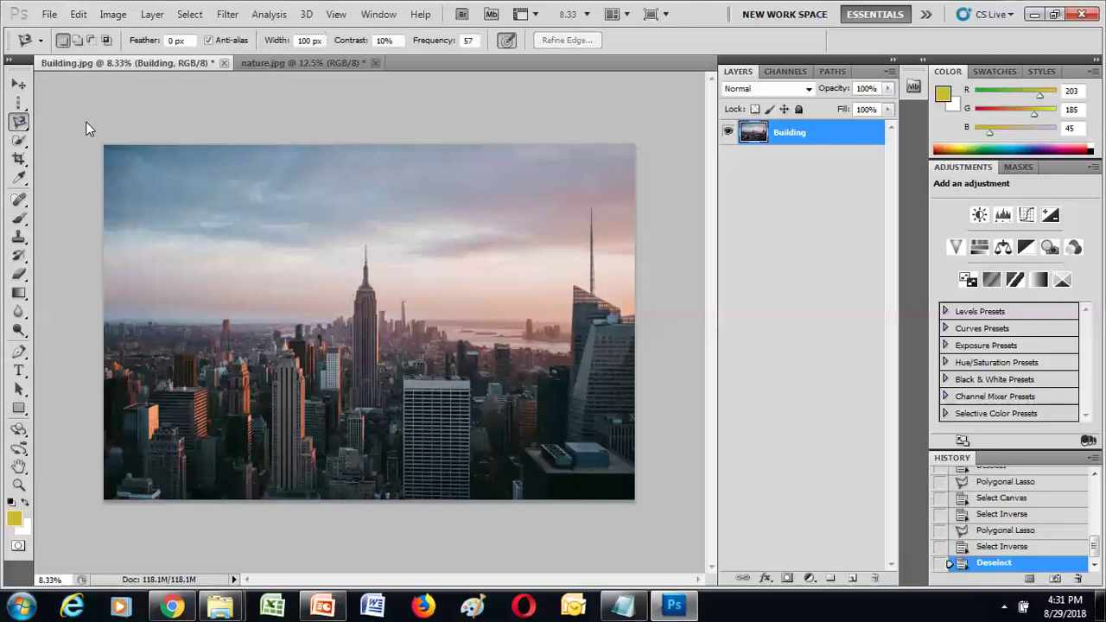
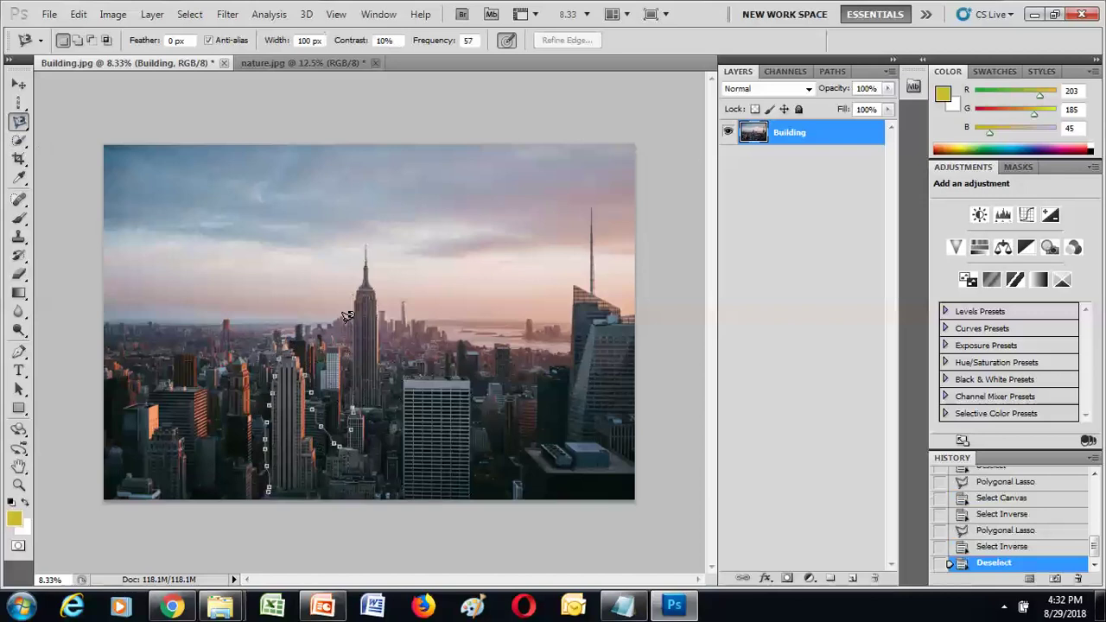
# Add one more anchor beside the spire, then discard the unfinished Magnetic Lasso outline
pyautogui.click(357, 271)
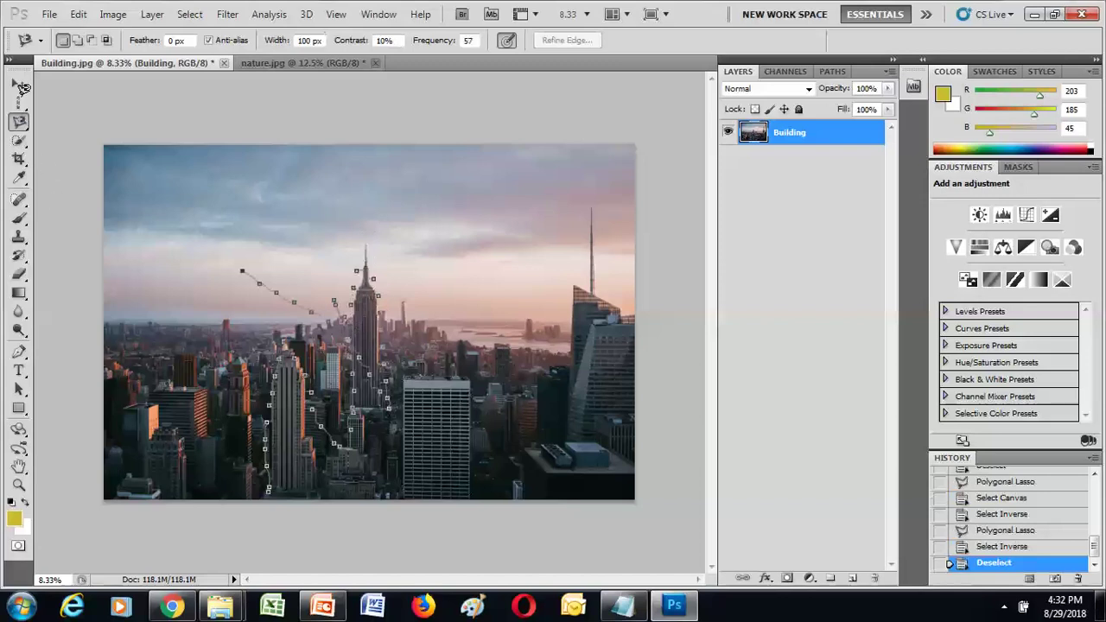
pyautogui.press('Escape')
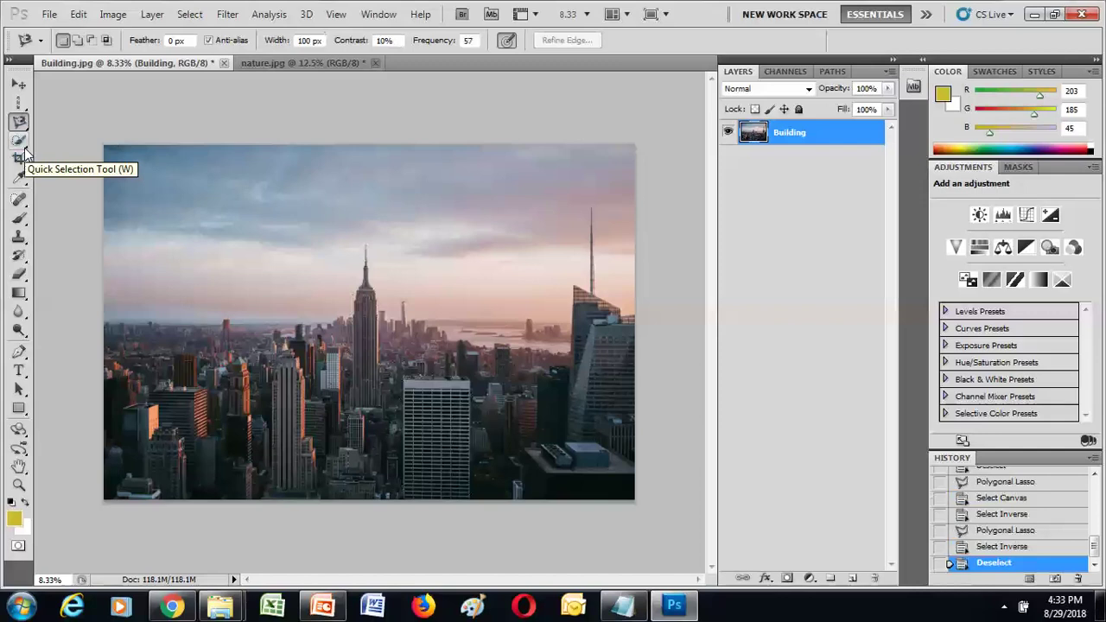
# With the Quick Selection Tool, paint over the tall left skyscraper and the white office block
pyautogui.click(25, 149)
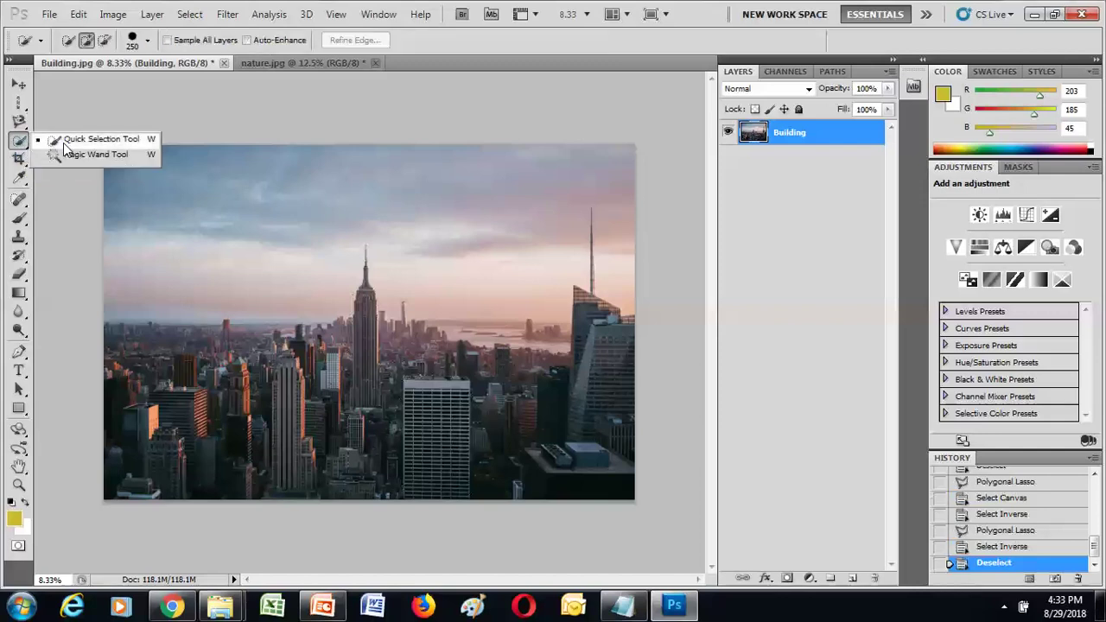
pyautogui.click(63, 144)
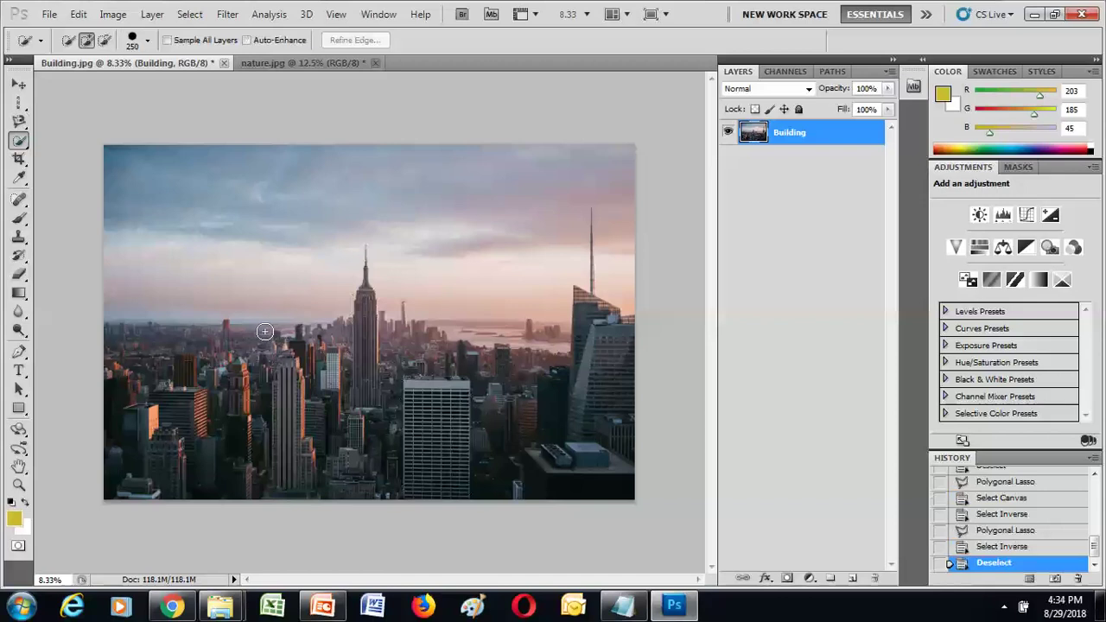
pyautogui.moveTo(300, 392); pyautogui.dragTo(347, 385)
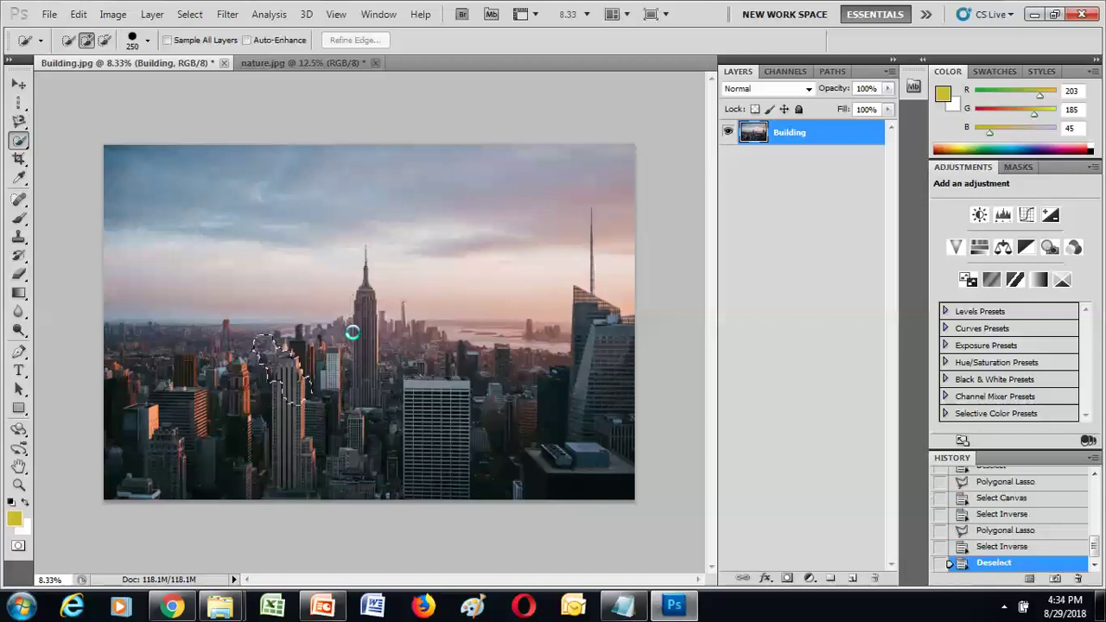
pyautogui.moveTo(285, 406)
pyautogui.mouseDown()
pyautogui.moveTo(370, 366)
pyautogui.moveTo(467, 487)
pyautogui.mouseUp()
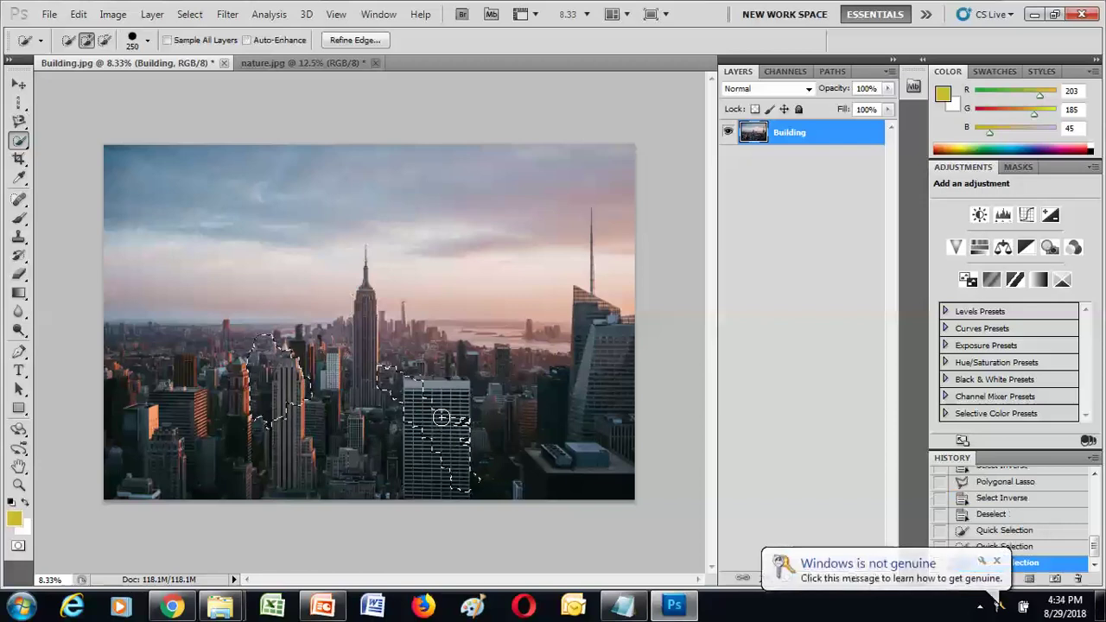
pyautogui.click(425, 438)
pyautogui.moveTo(431, 438); pyautogui.dragTo(407, 482)
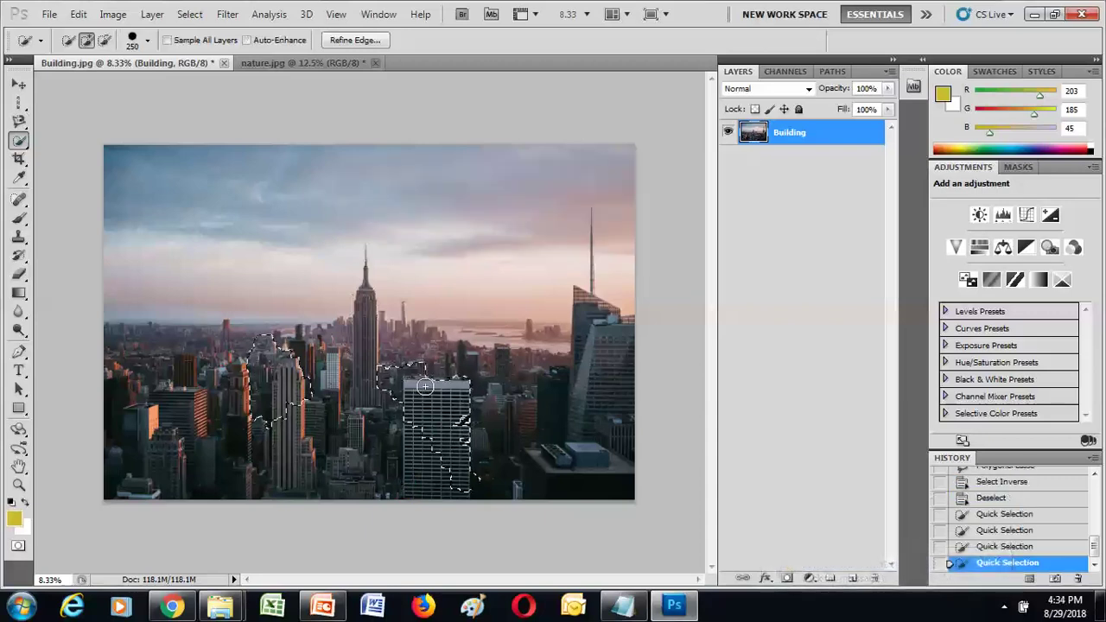
pyautogui.moveTo(273, 413); pyautogui.dragTo(320, 484)
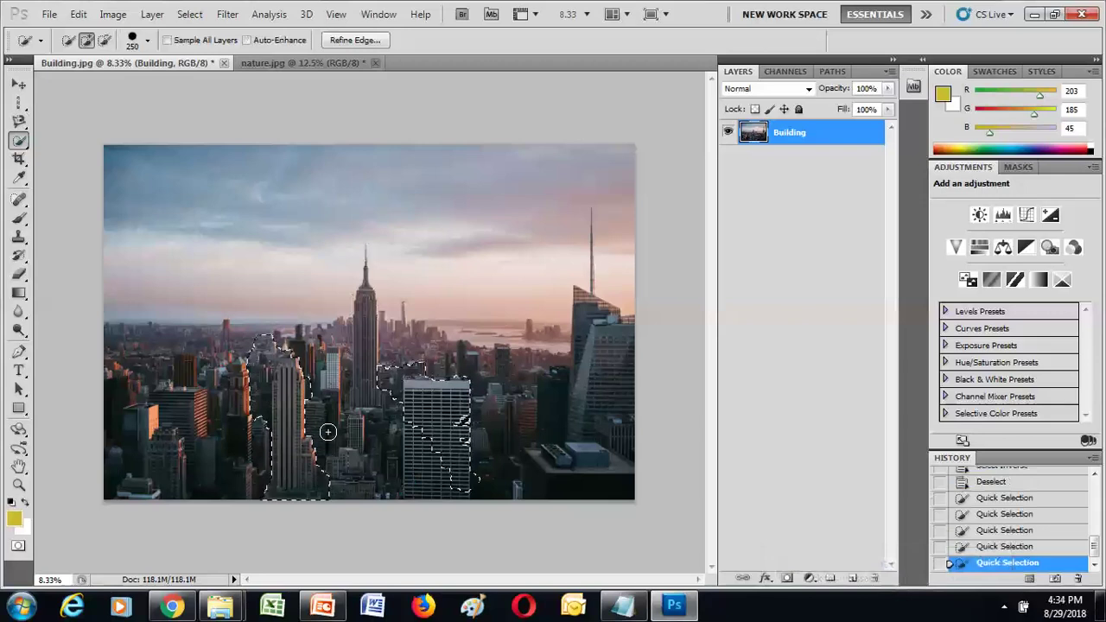
pyautogui.press('alt')
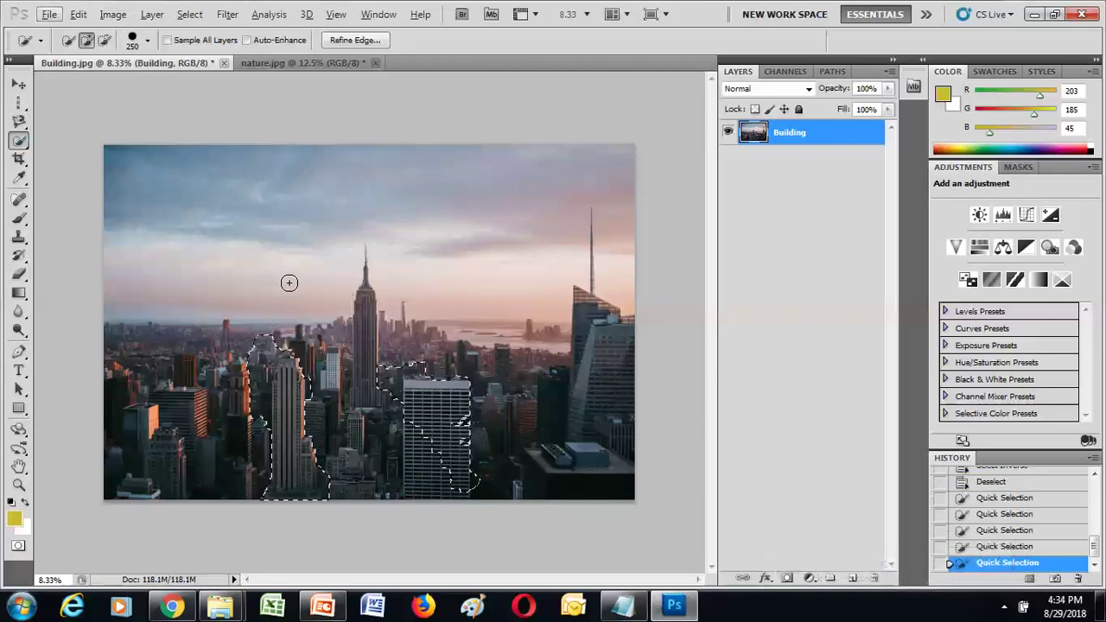
# Alt-paint to subtract stray areas around the left skyscraper's base and edges
pyautogui.press('alt')
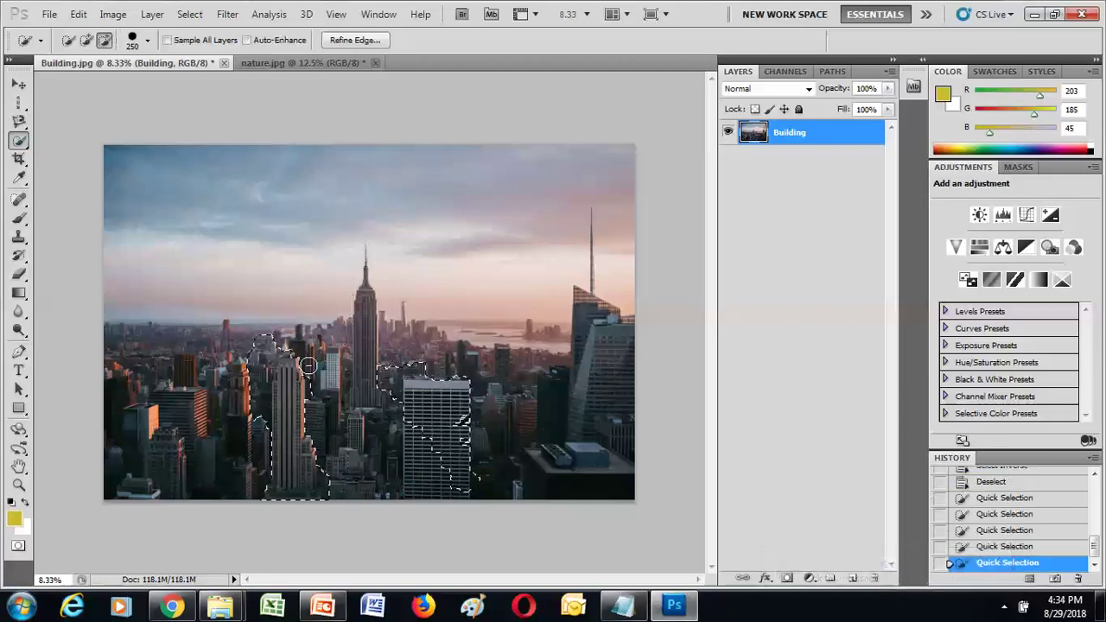
pyautogui.moveTo(325, 486); pyautogui.dragTo(303, 426)
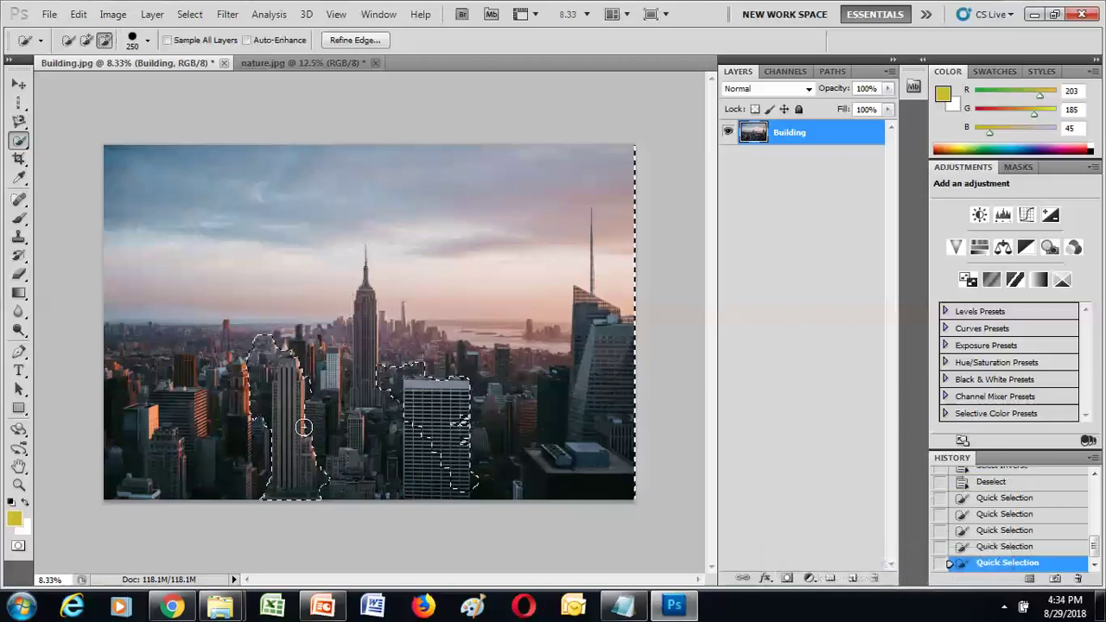
pyautogui.click(310, 494)
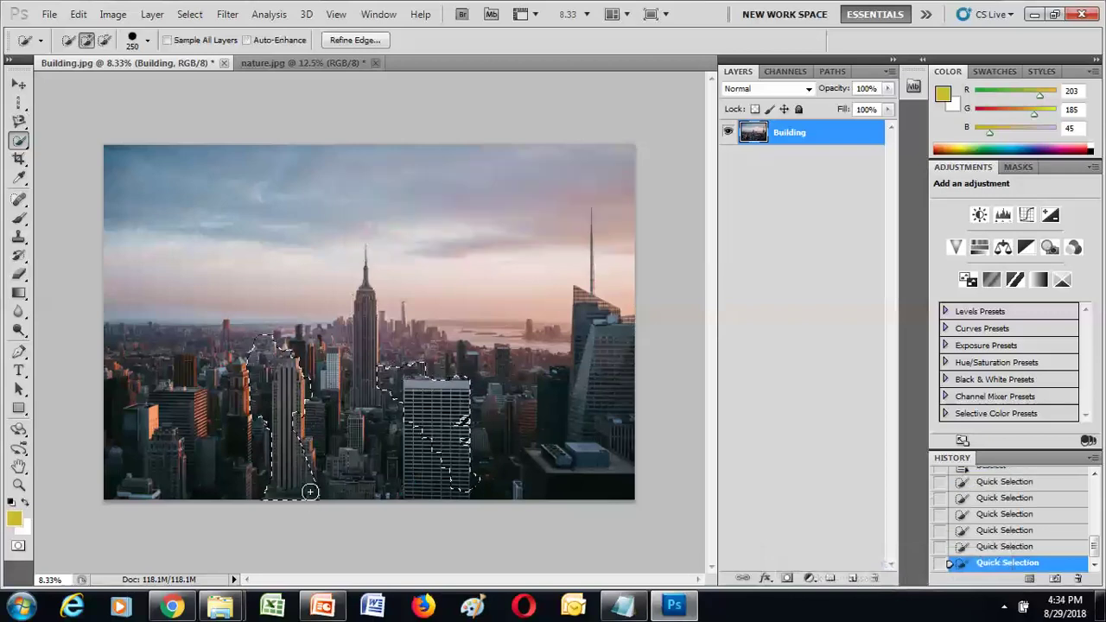
pyautogui.moveTo(288, 480); pyautogui.dragTo(282, 429)
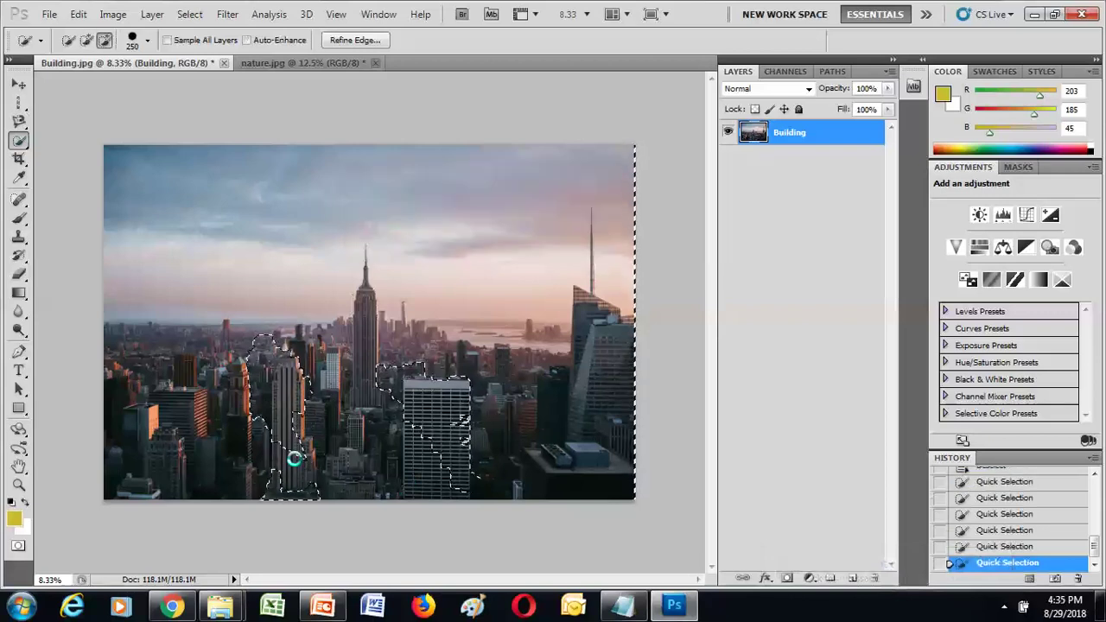
pyautogui.click(296, 464)
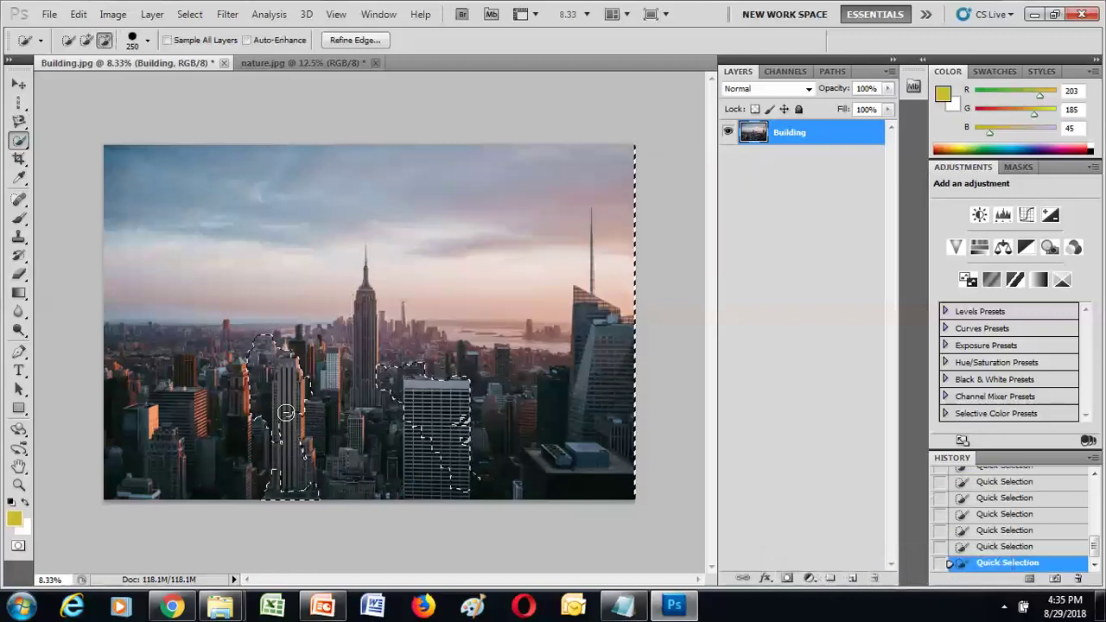
pyautogui.moveTo(329, 455); pyautogui.dragTo(330, 435)
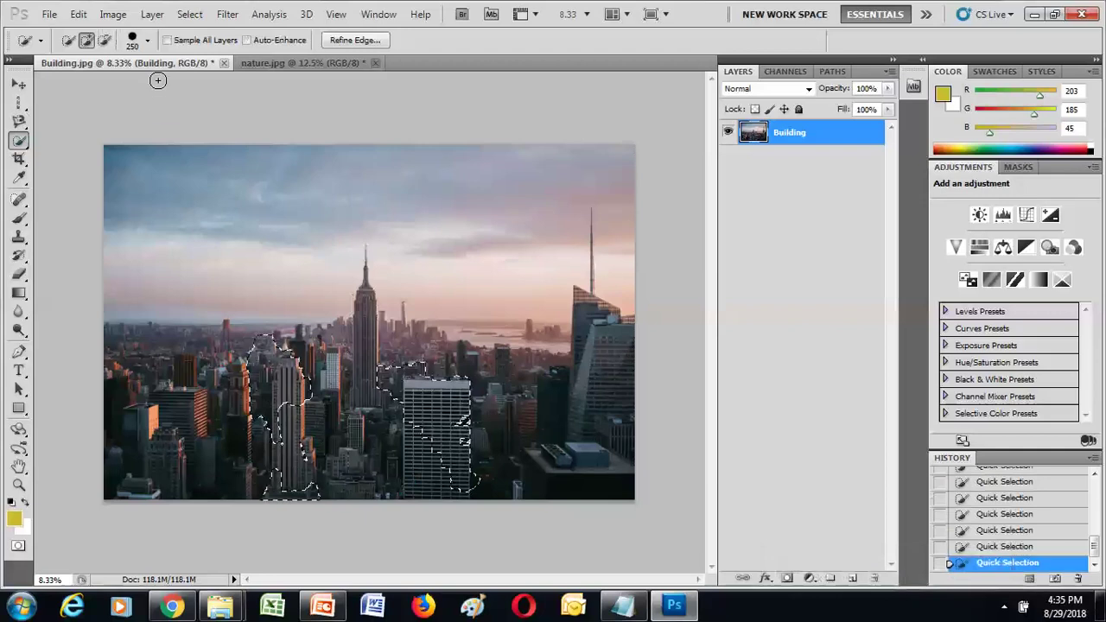
# Adjust the Quick Selection brush size with the Size slider, then enlarge it to 900 px
pyautogui.click(148, 40)
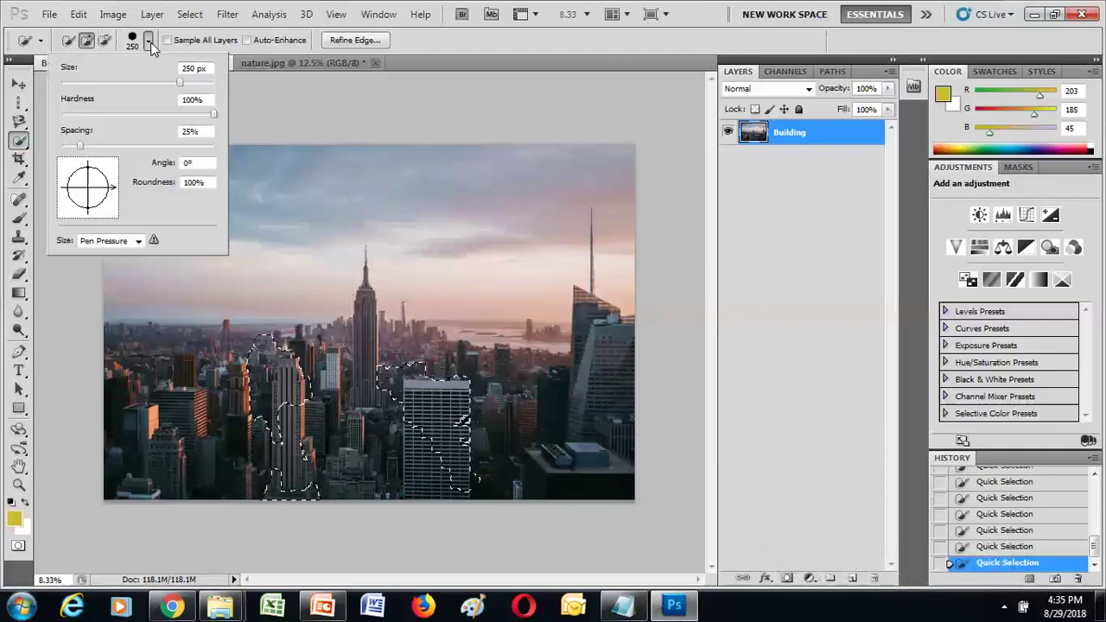
pyautogui.moveTo(180, 83); pyautogui.dragTo(98, 83)
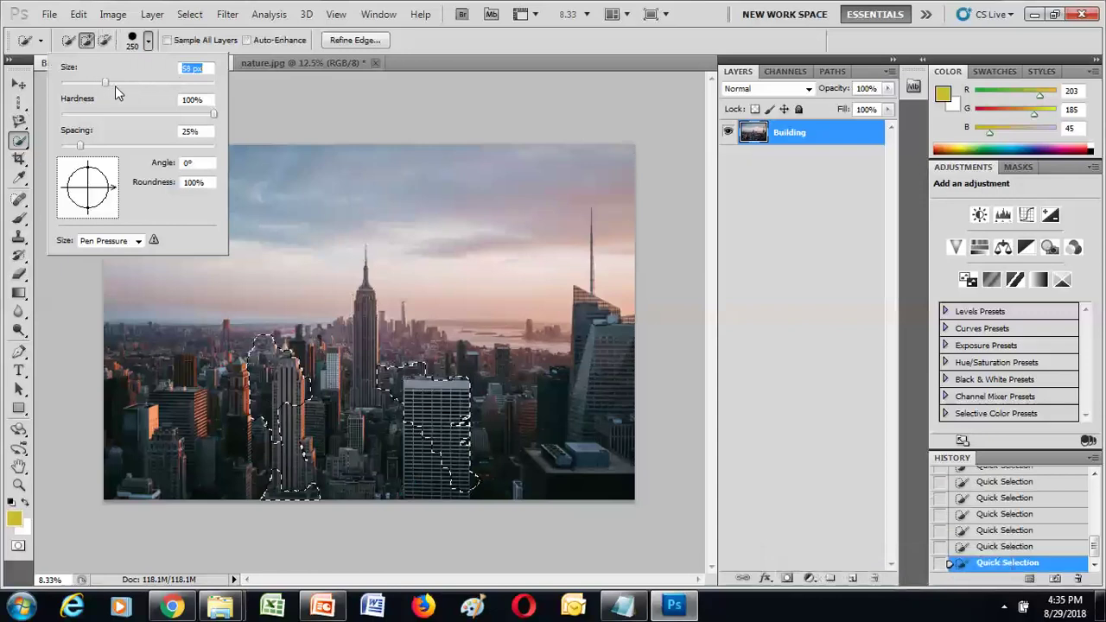
pyautogui.moveTo(183, 83); pyautogui.dragTo(186, 83)
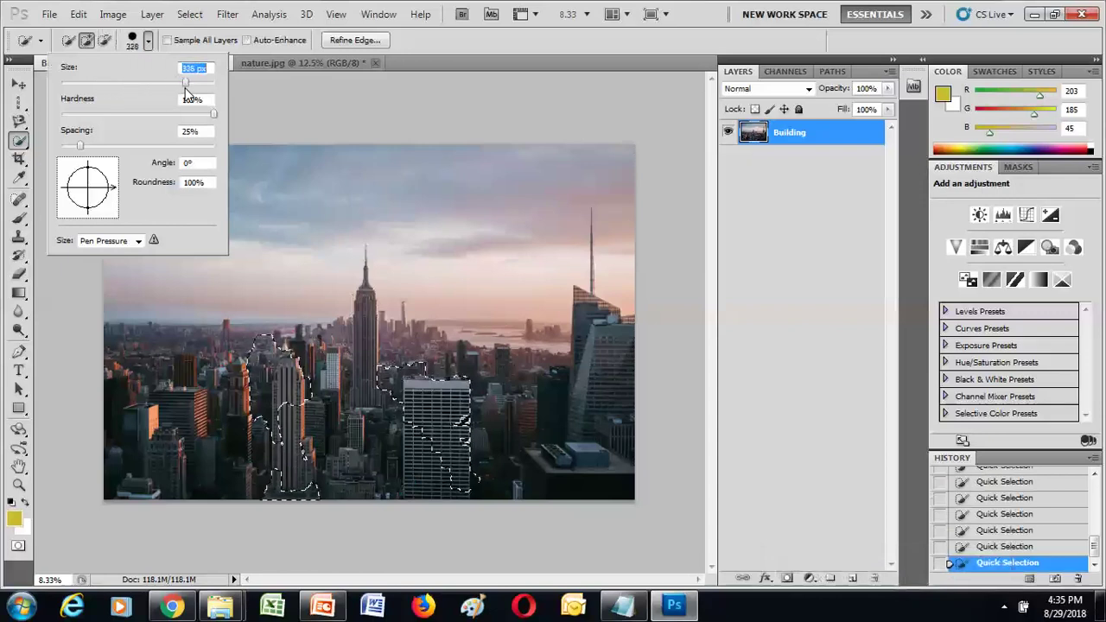
pyautogui.moveTo(191, 82); pyautogui.dragTo(144, 82)
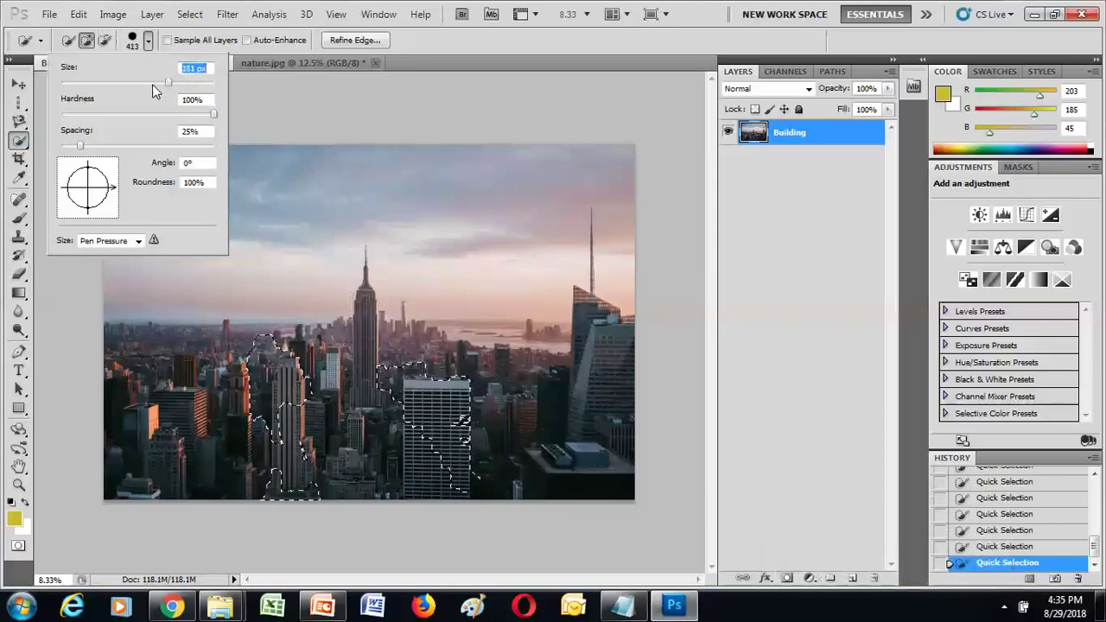
pyautogui.click(289, 253)
pyautogui.click(290, 253)
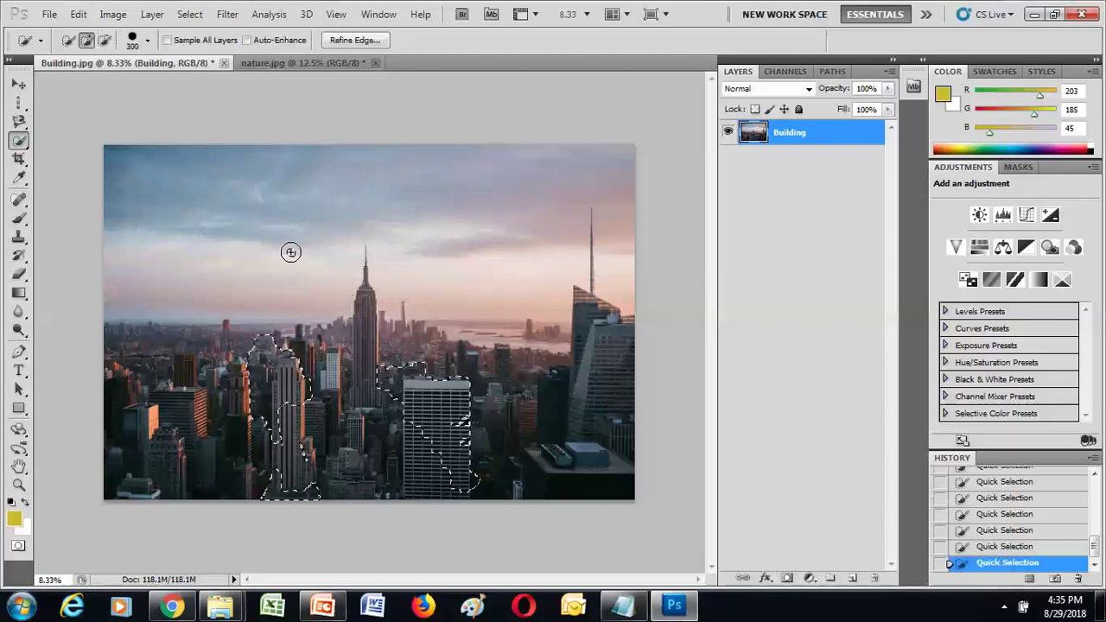
pyautogui.press(']')
pyautogui.press(']')
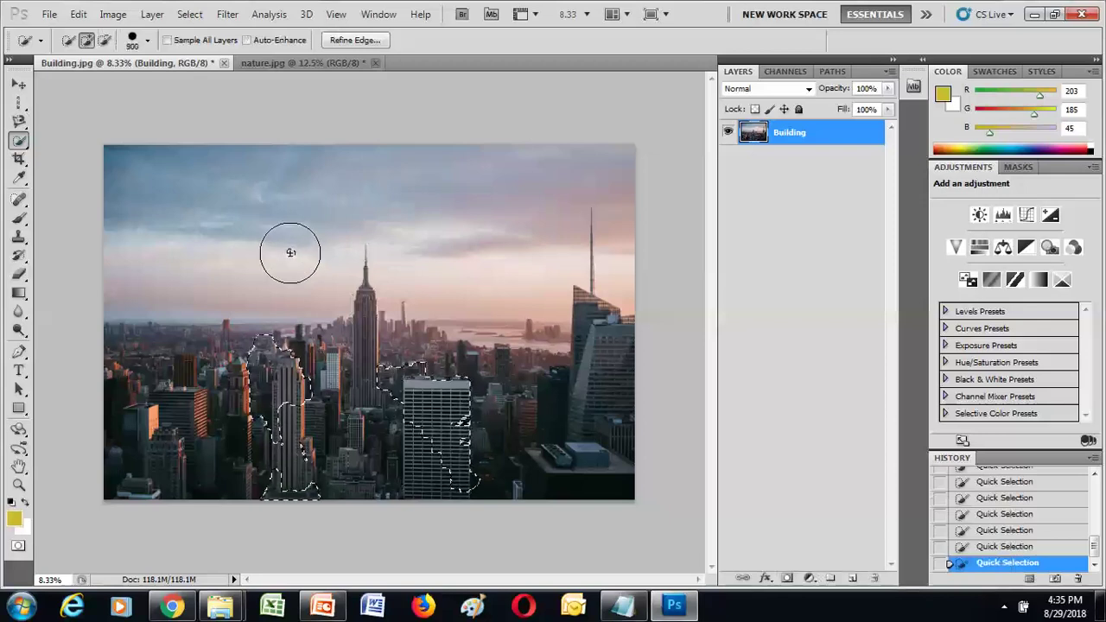
# Return to Quick Selection, step back two History states and deselect everything
pyautogui.press('p')
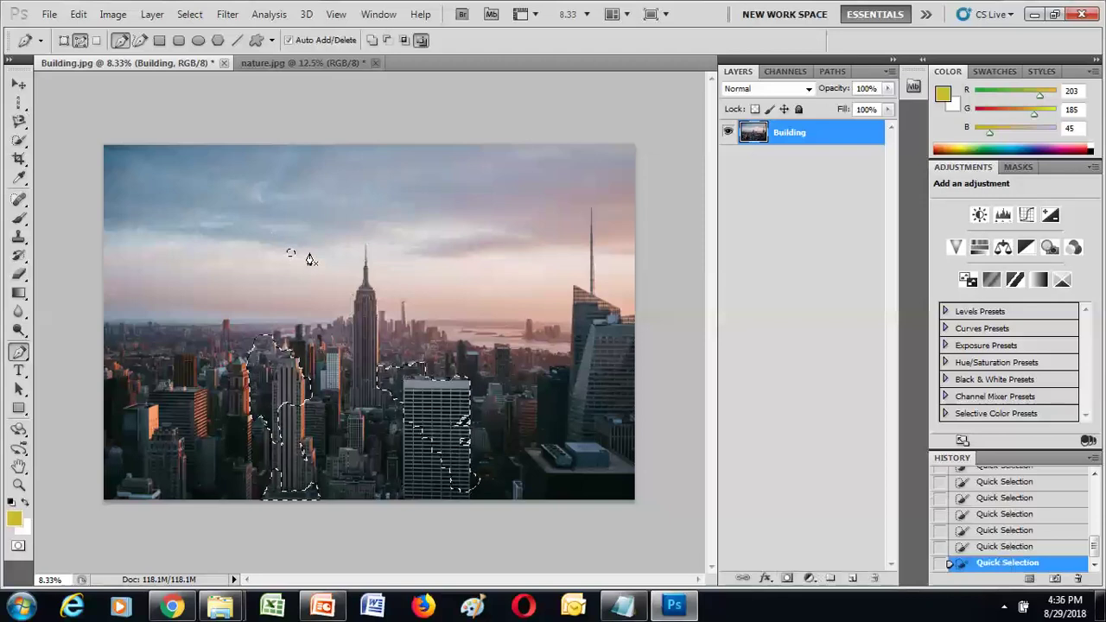
pyautogui.click(25, 144)
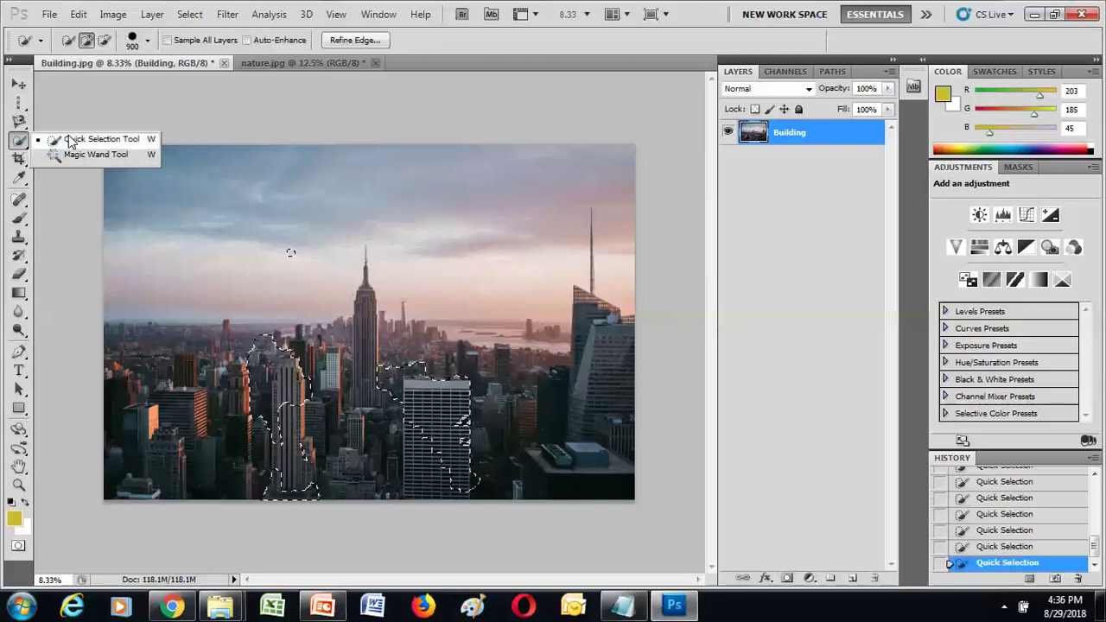
pyautogui.click(82, 138)
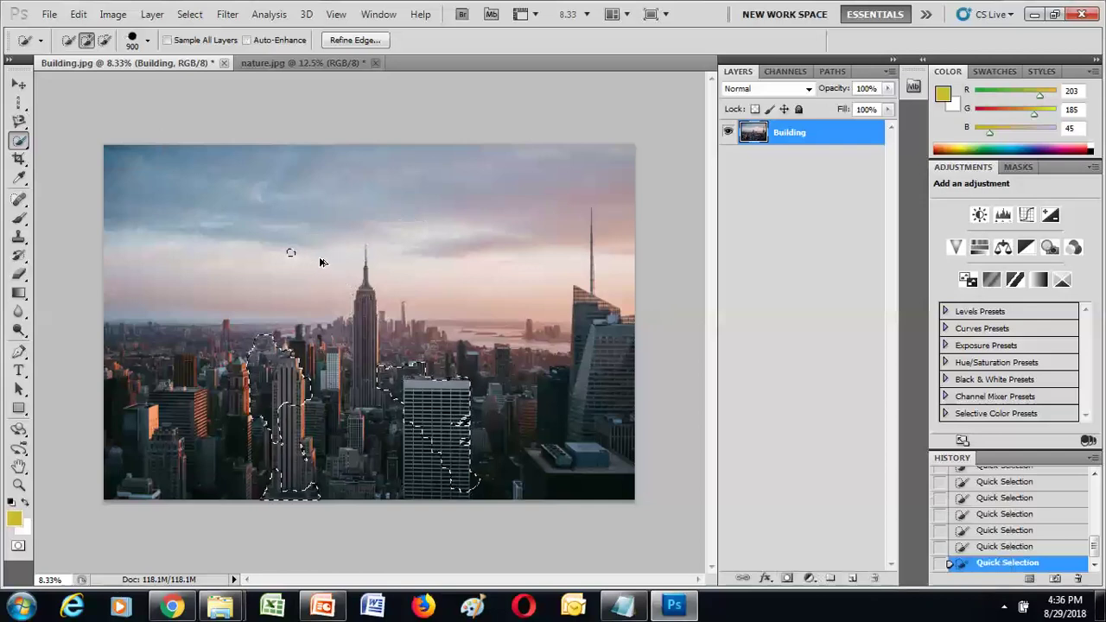
pyautogui.hotkey('ctrl', 'alt', 'z')
pyautogui.hotkey('ctrl', 'alt', 'z')
pyautogui.hotkey('ctrl', 'alt', 'z')
pyautogui.hotkey('ctrl', 'alt', 'z')
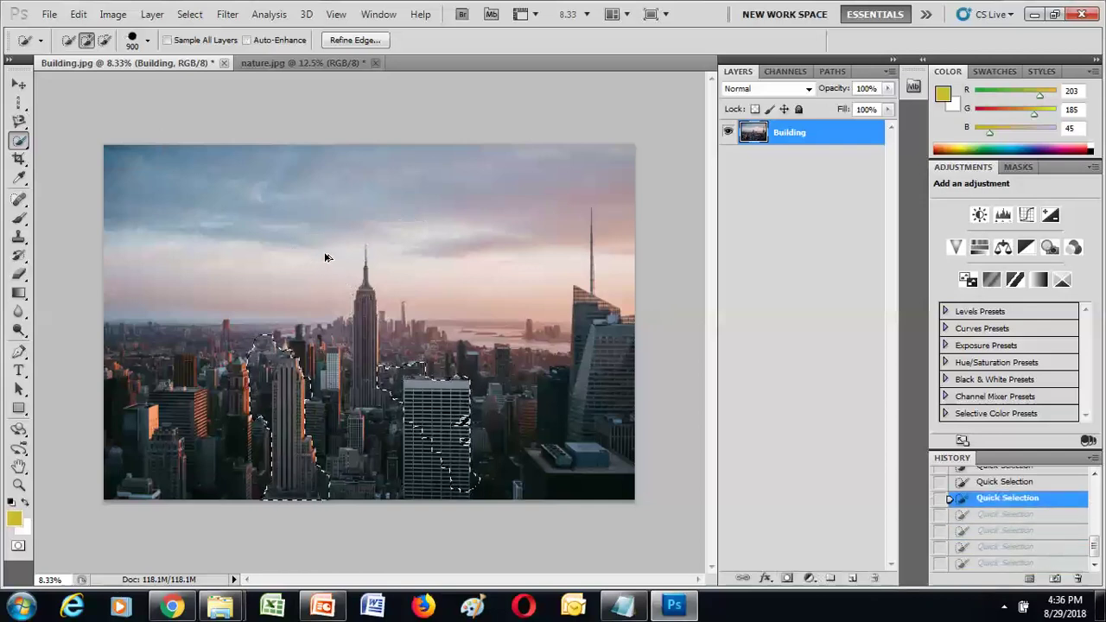
pyautogui.hotkey('ctrl', 'alt', 'z')
pyautogui.hotkey('ctrl', 'alt', 'z')
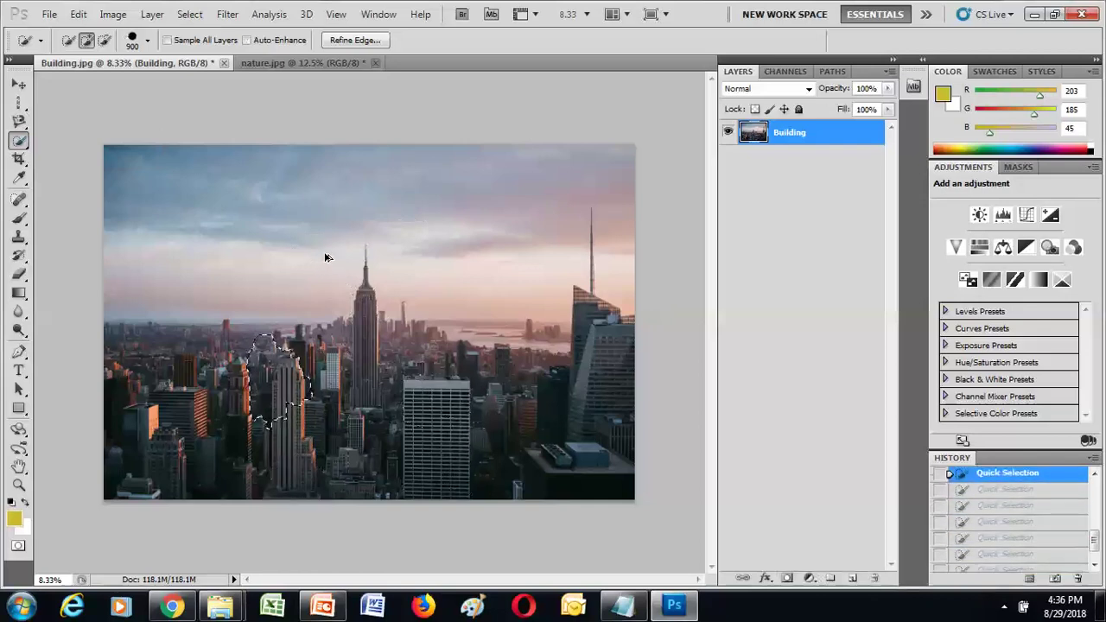
pyautogui.hotkey('ctrl', 'd')
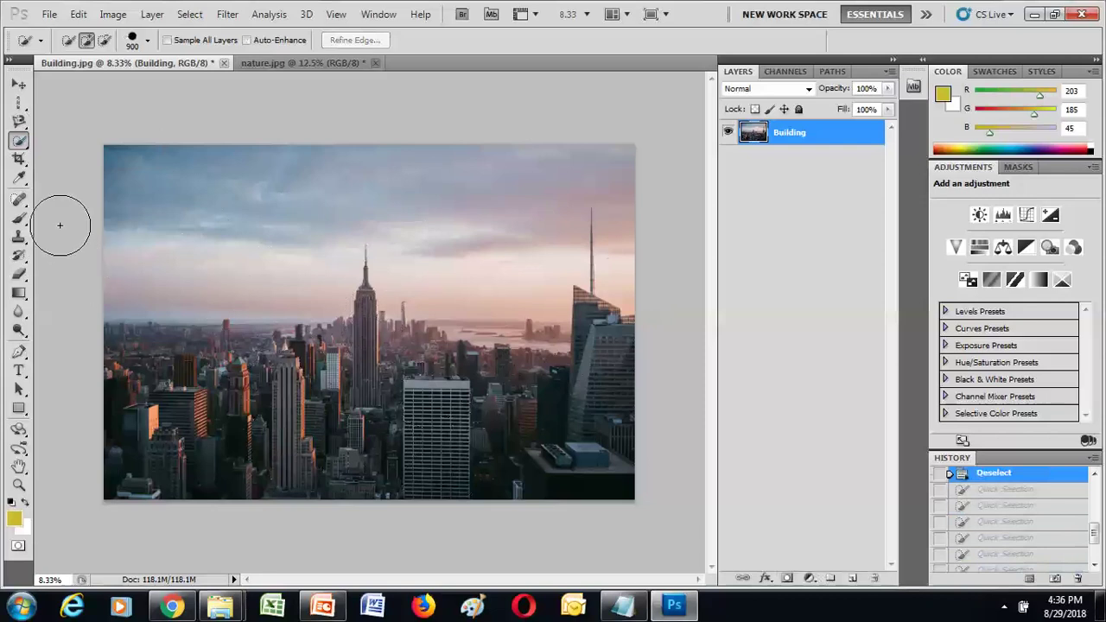
pyautogui.rightClick(23, 145)
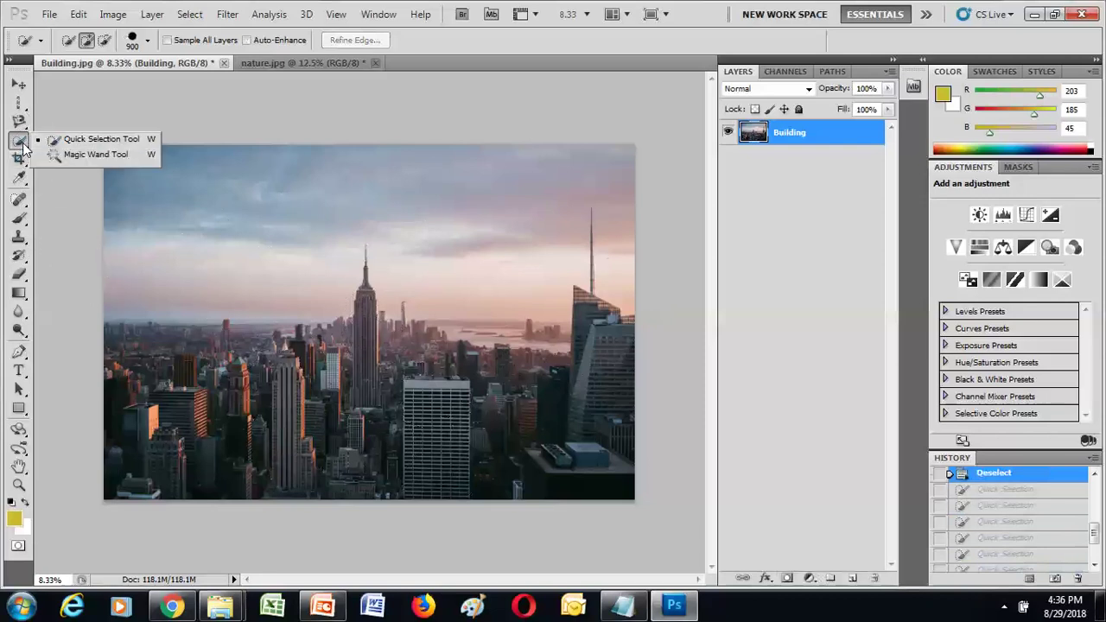
# Switch to the Magic Wand Tool from the selection flyout
pyautogui.click(80, 156)
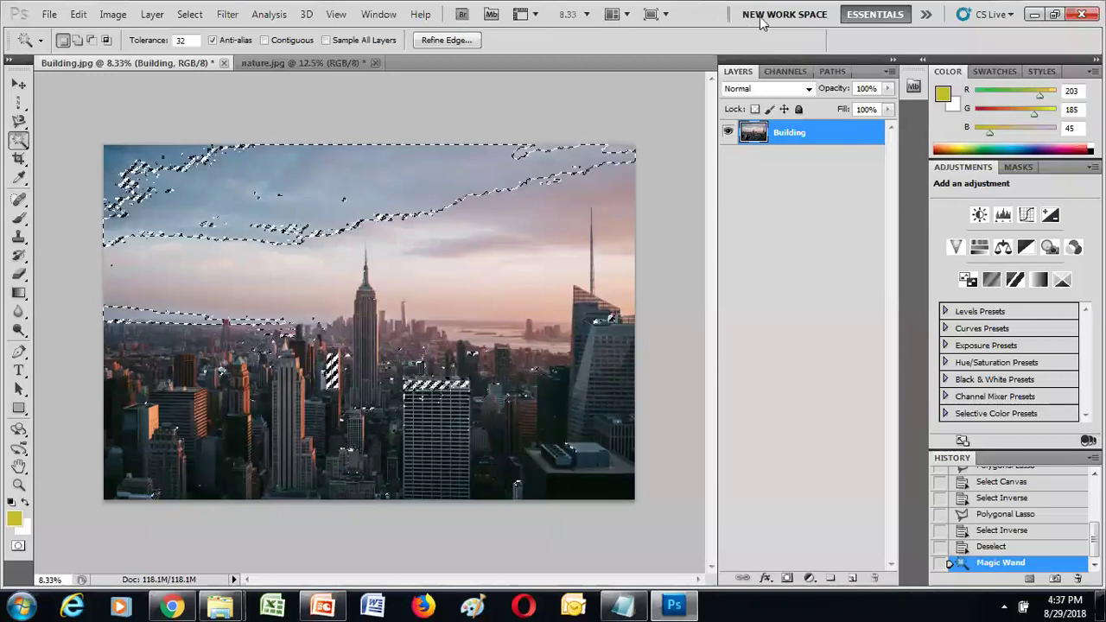
# Hide and reshow the selection outline to inspect it, then focus the Tolerance field
pyautogui.hotkey('ctrl', 'h')
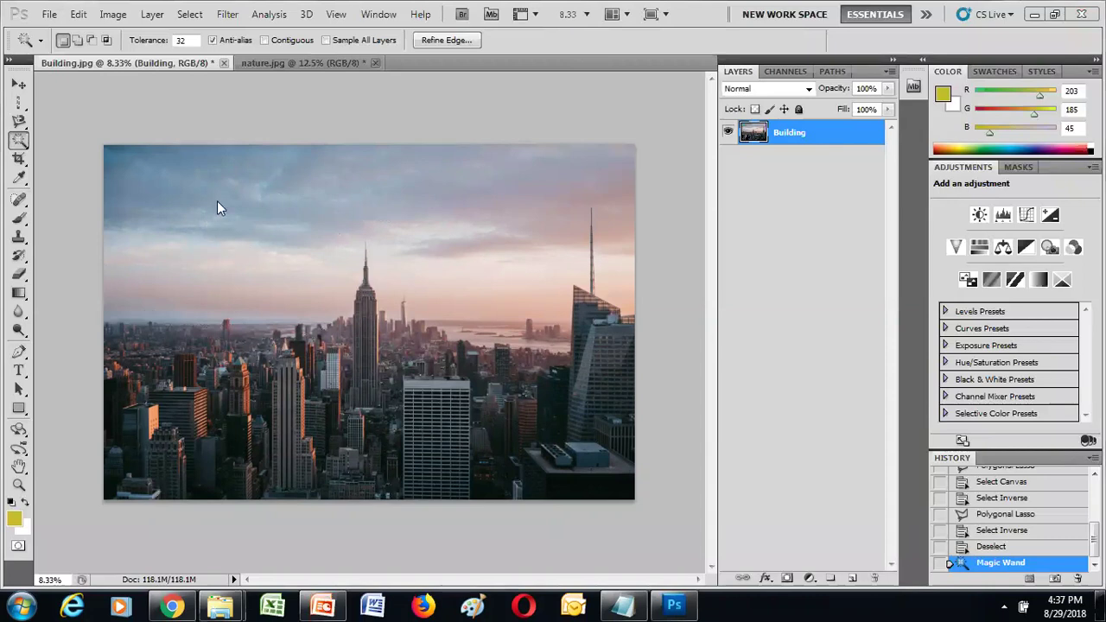
pyautogui.hotkey('ctrl', 'h')
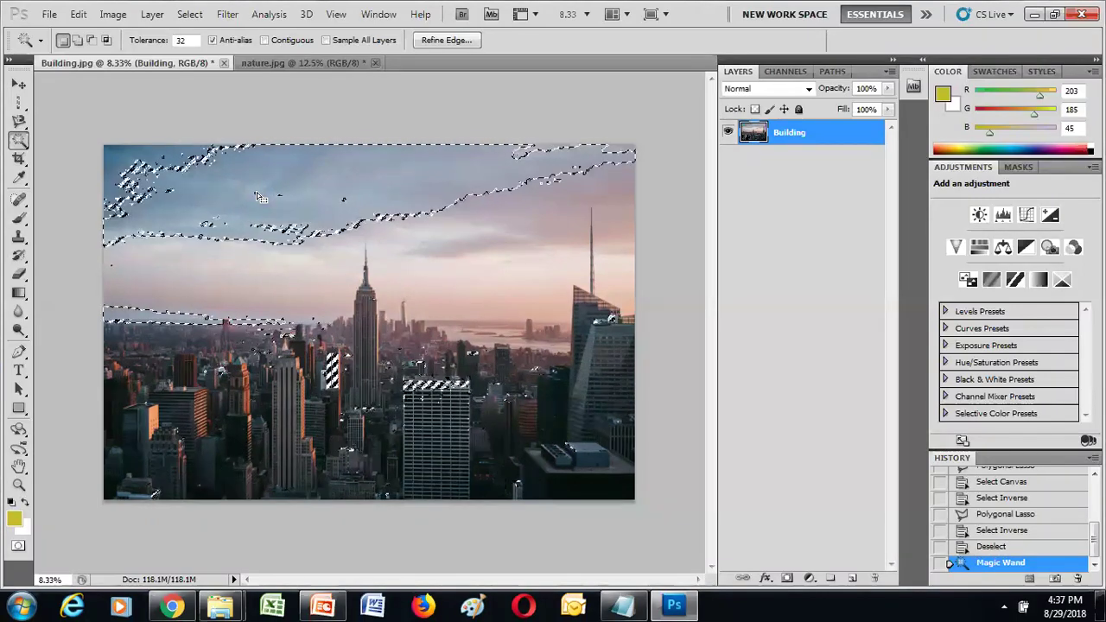
pyautogui.click(184, 41)
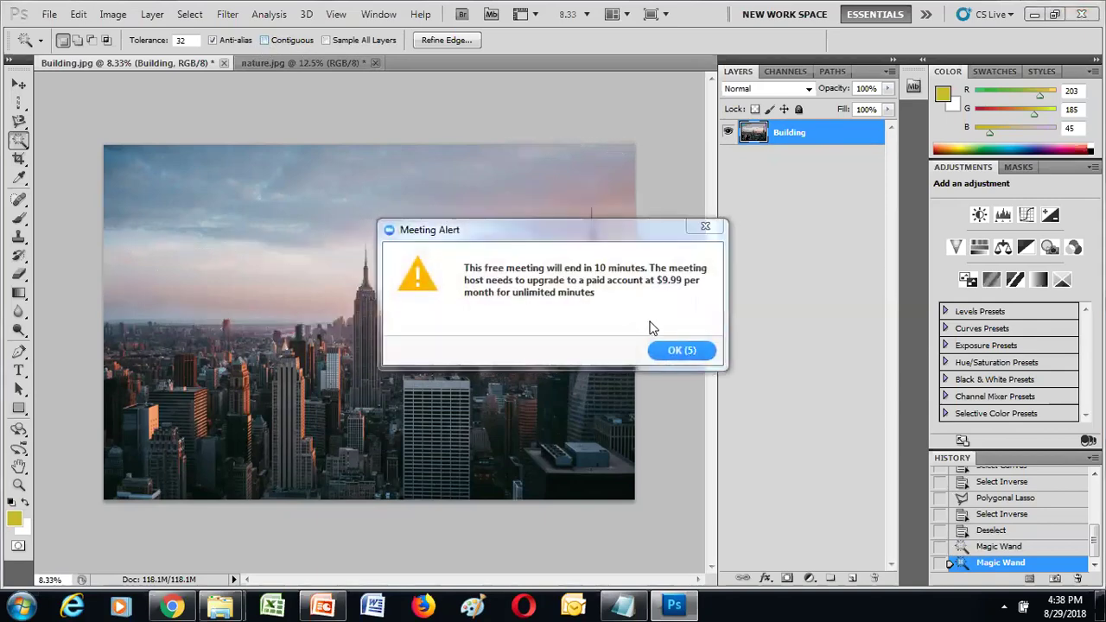
# Dismiss the Meeting Alert pop-up covering the image
pyautogui.click(681, 354)
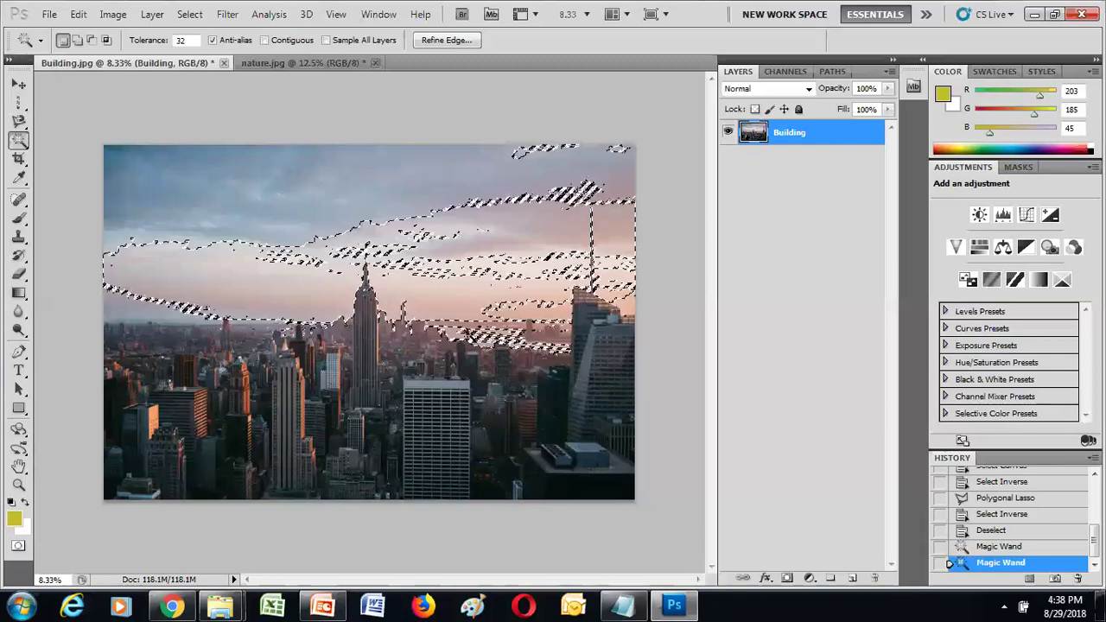
# Turn on Contiguous in the Magic Wand options bar
pyautogui.click(265, 41)
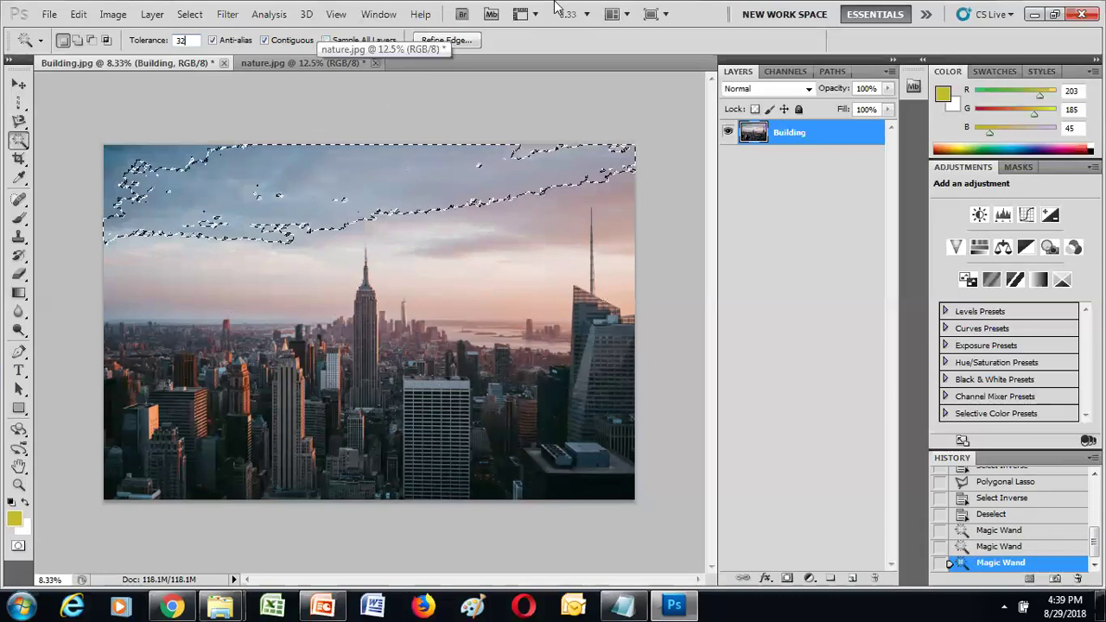
# Make the Crop Tool active and undo the latest sky selection step
pyautogui.click(19, 159)
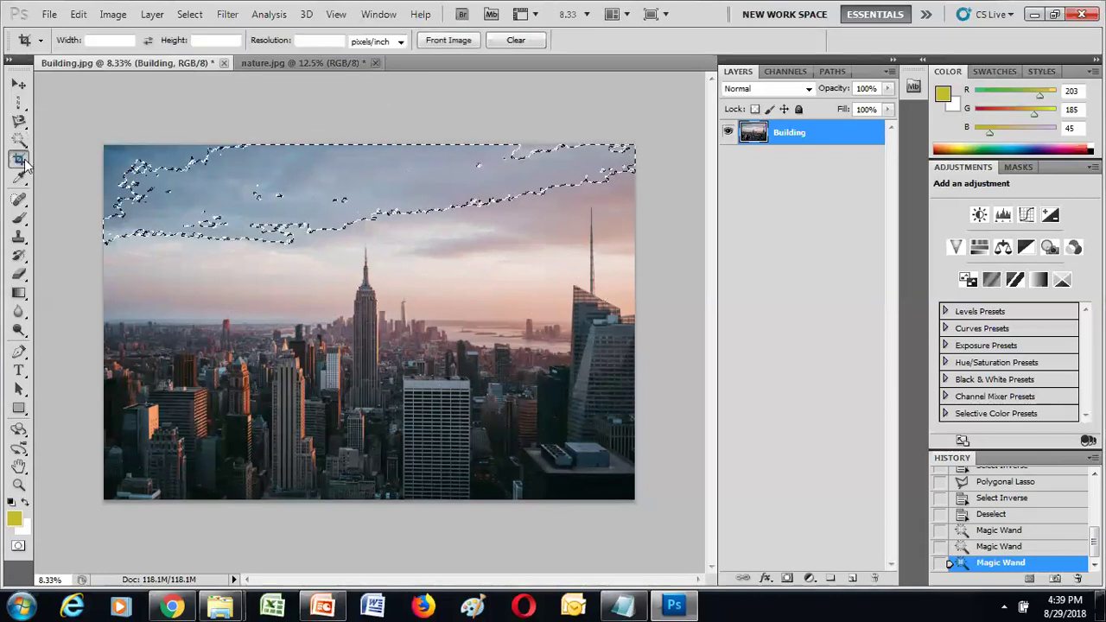
pyautogui.rightClick(21, 159)
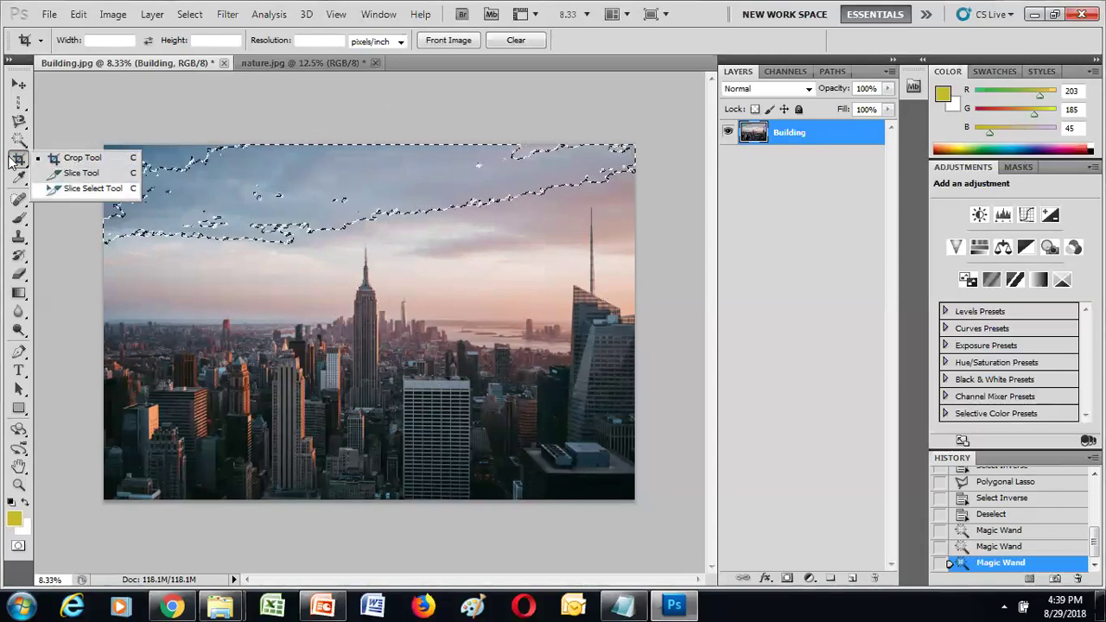
pyautogui.click(505, 288)
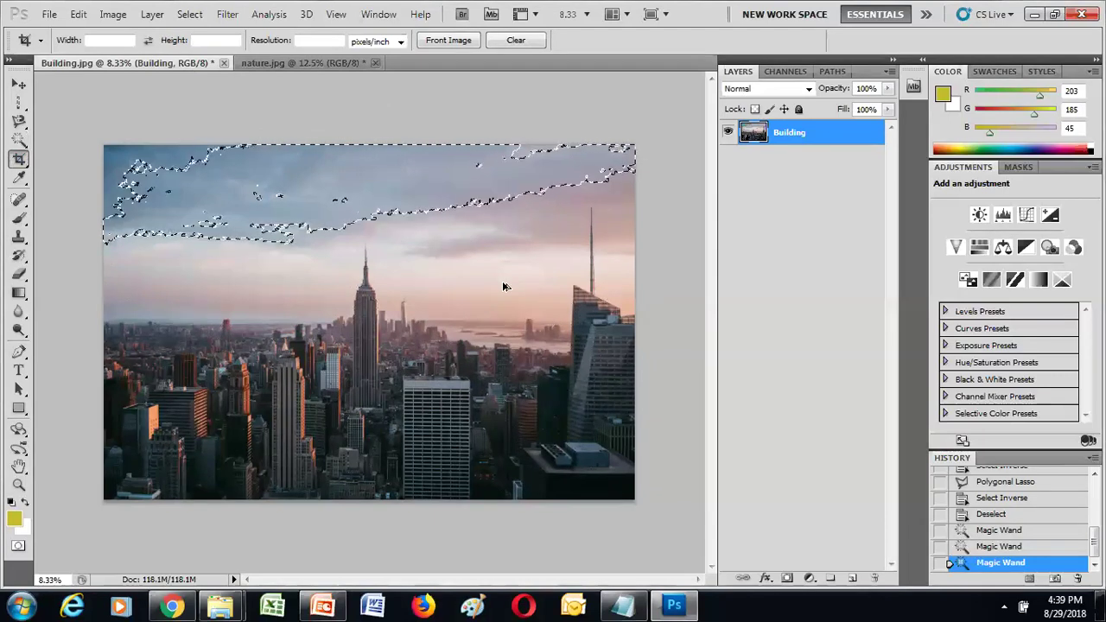
pyautogui.hotkey('ctrl', 'alt', 'z')
pyautogui.hotkey('ctrl', 'alt', 'z')
pyautogui.hotkey('ctrl', 'alt', 'z')
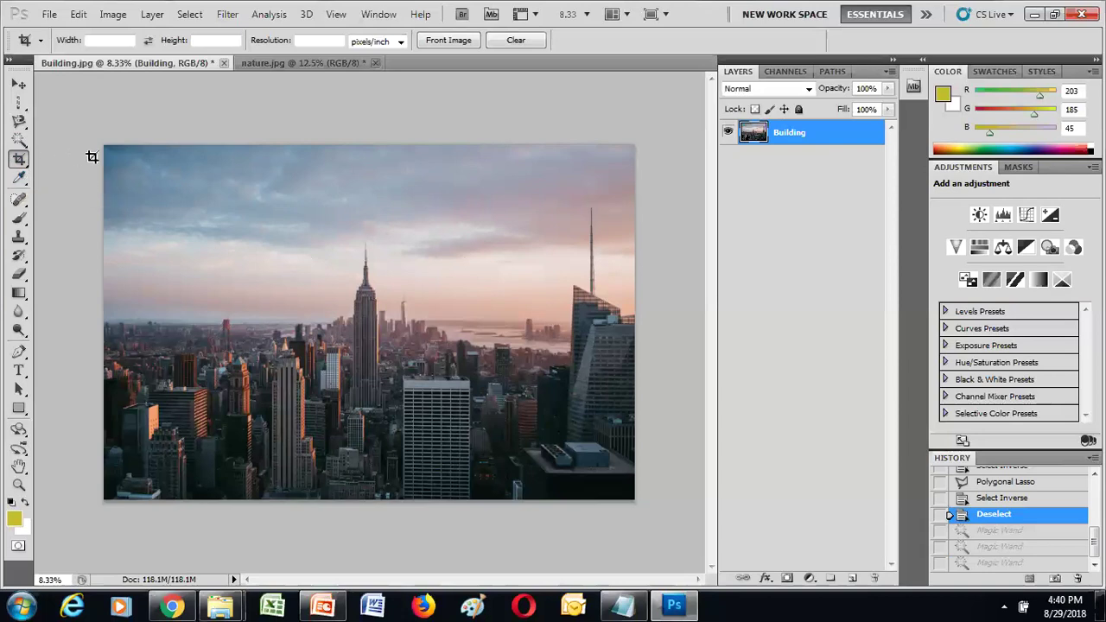
# Crop the image's right strip at the spire, then undo the crop to restore full size
pyautogui.moveTo(104, 144); pyautogui.dragTo(641, 506)
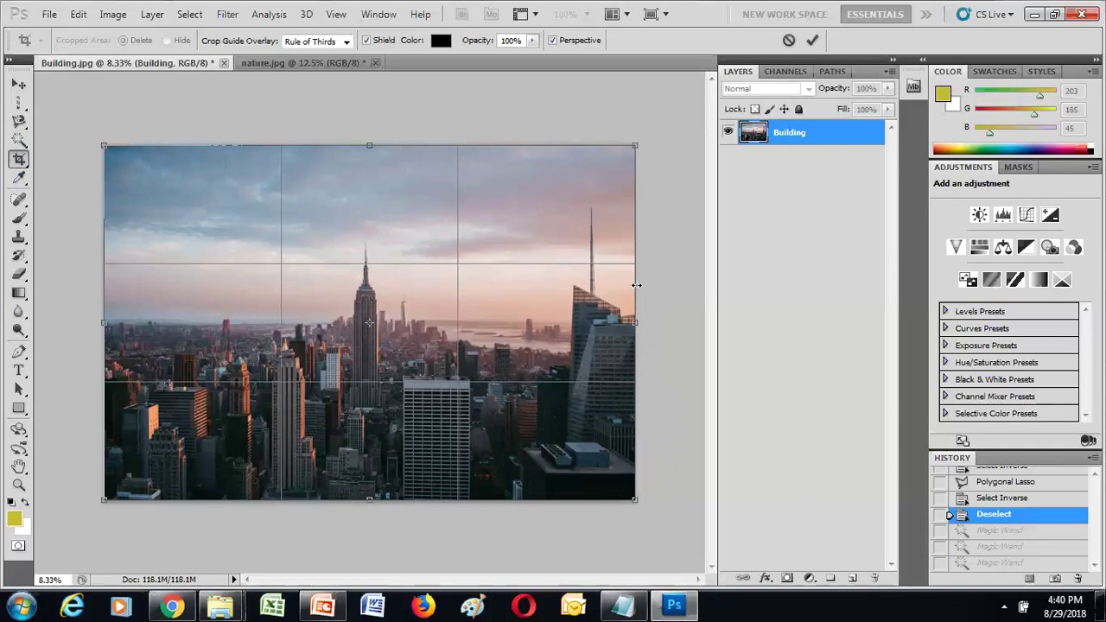
pyautogui.moveTo(636, 286); pyautogui.dragTo(583, 286)
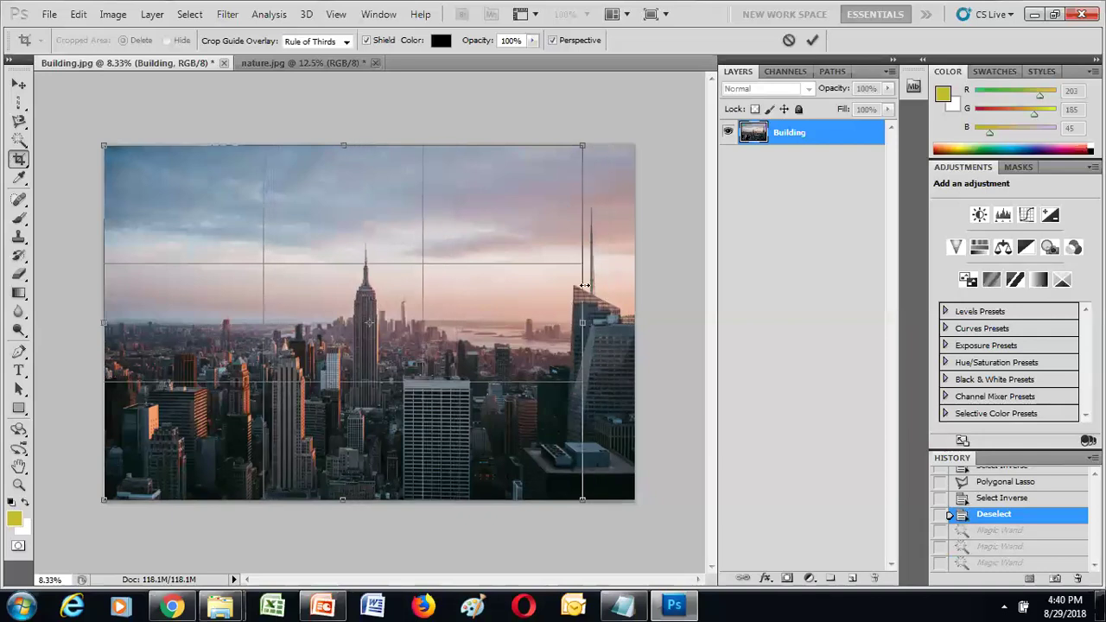
pyautogui.moveTo(585, 282); pyautogui.dragTo(631, 283)
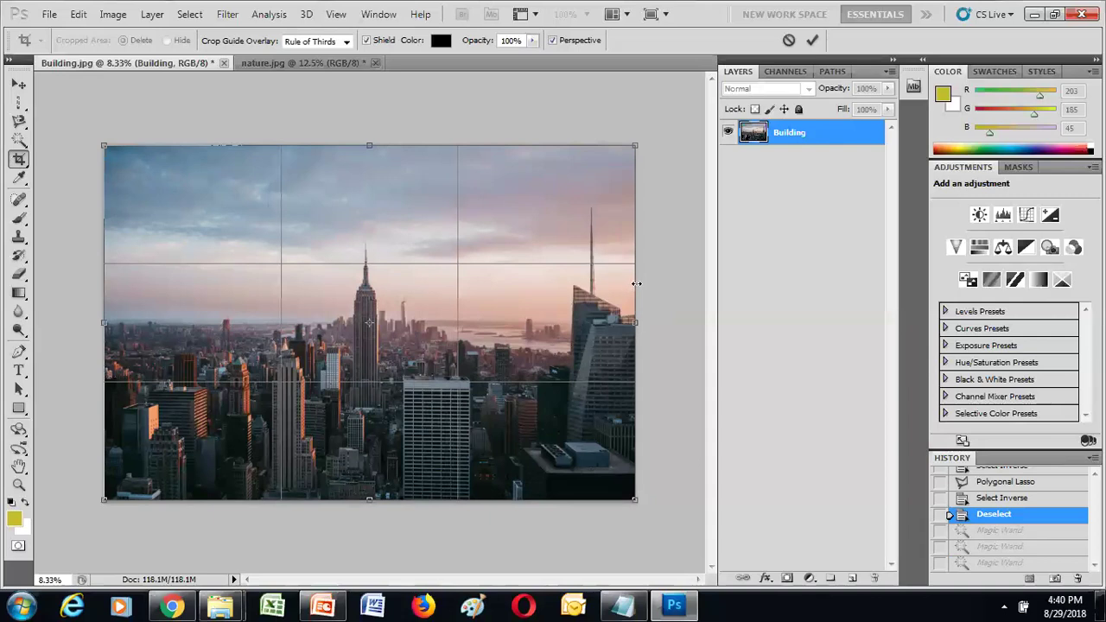
pyautogui.moveTo(637, 284); pyautogui.dragTo(579, 282)
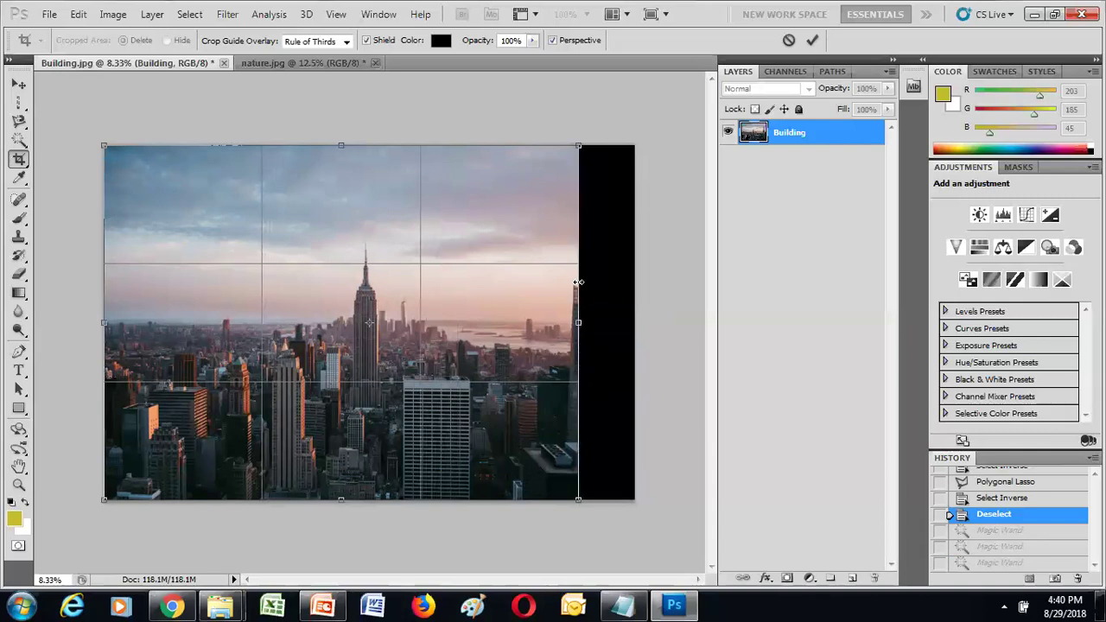
pyautogui.press('Return')
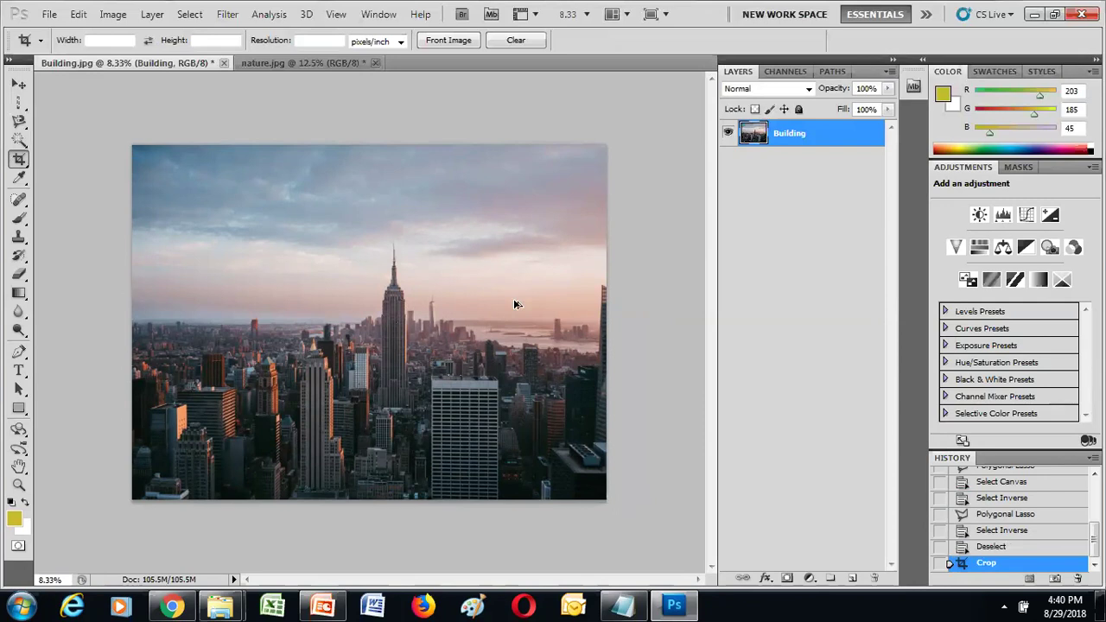
pyautogui.hotkey('ctrl', 'z')
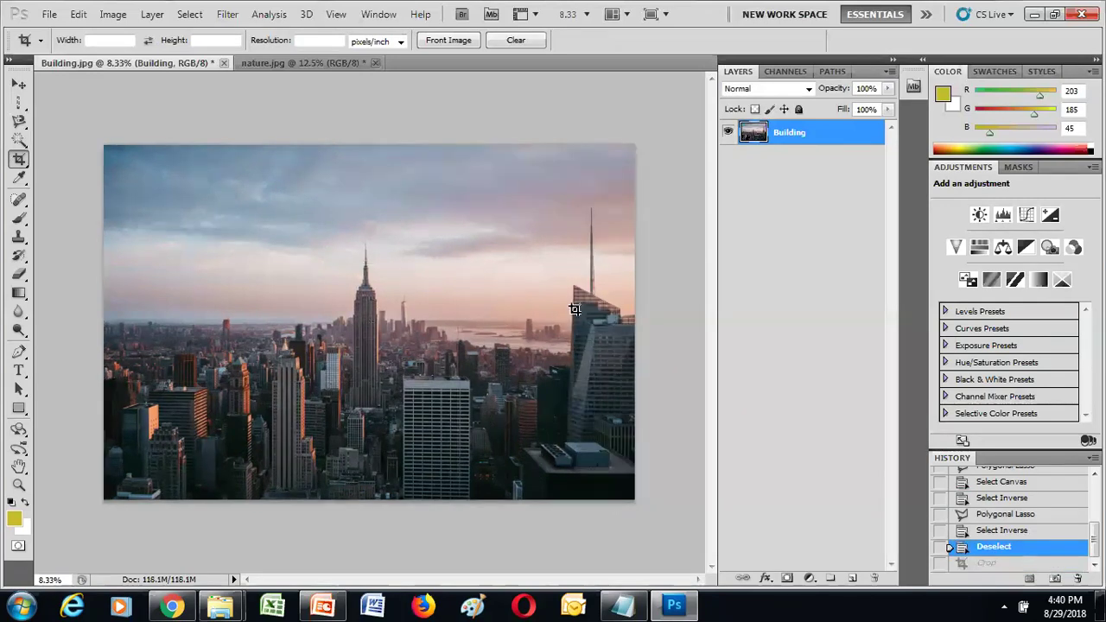
# Draw a full-image crop box, rotate and straighten it, then discard it
pyautogui.moveTo(104, 145)
pyautogui.mouseDown()
pyautogui.moveTo(486, 439)
pyautogui.moveTo(637, 501)
pyautogui.mouseUp()
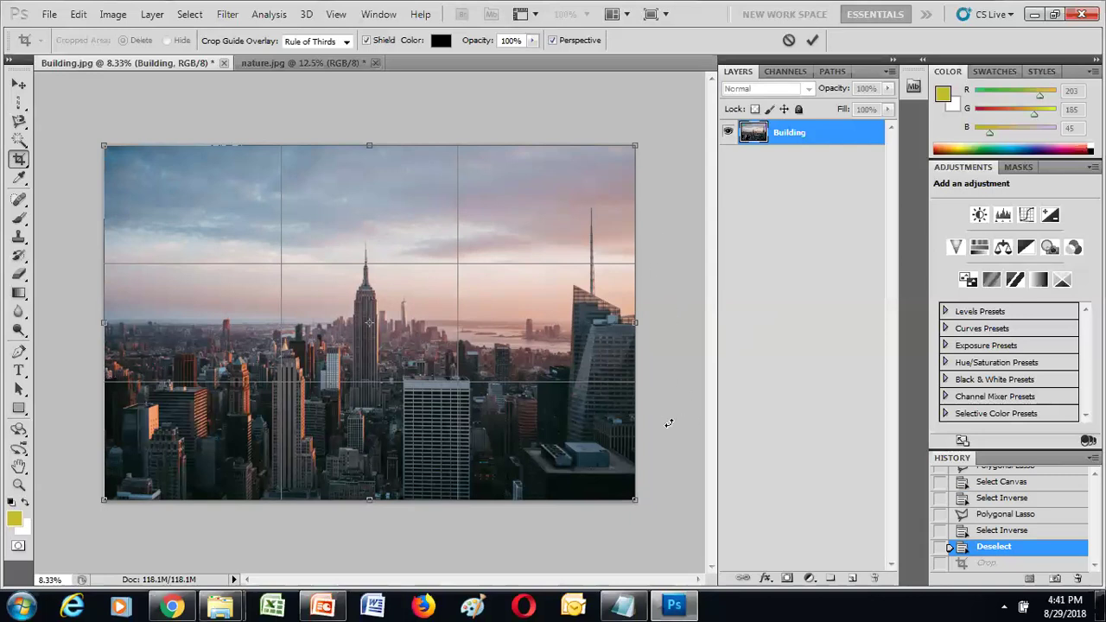
pyautogui.moveTo(668, 422)
pyautogui.mouseDown()
pyautogui.moveTo(674, 375)
pyautogui.moveTo(660, 444)
pyautogui.moveTo(662, 407)
pyautogui.moveTo(688, 373)
pyautogui.moveTo(684, 320)
pyautogui.moveTo(689, 396)
pyautogui.moveTo(680, 392)
pyautogui.mouseUp()
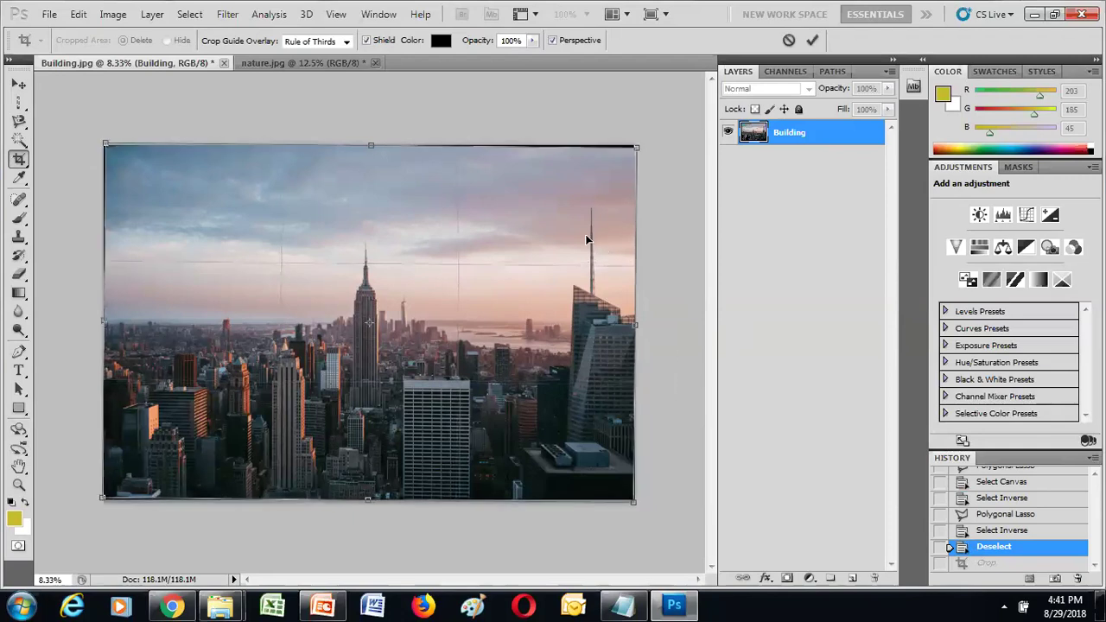
pyautogui.moveTo(654, 341); pyautogui.dragTo(655, 338)
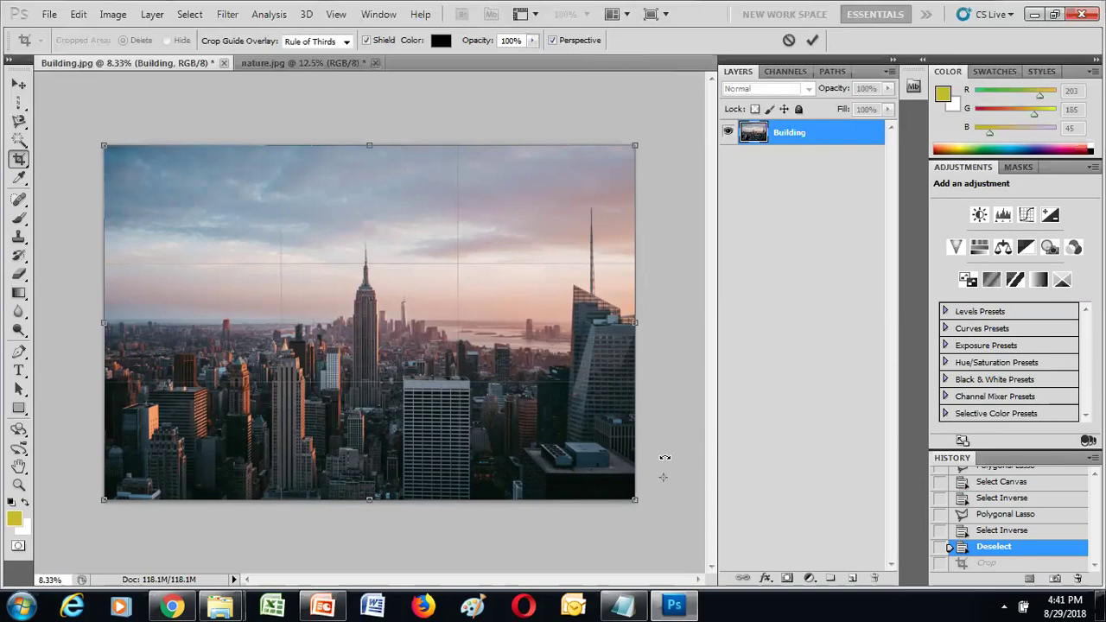
pyautogui.press('Escape')
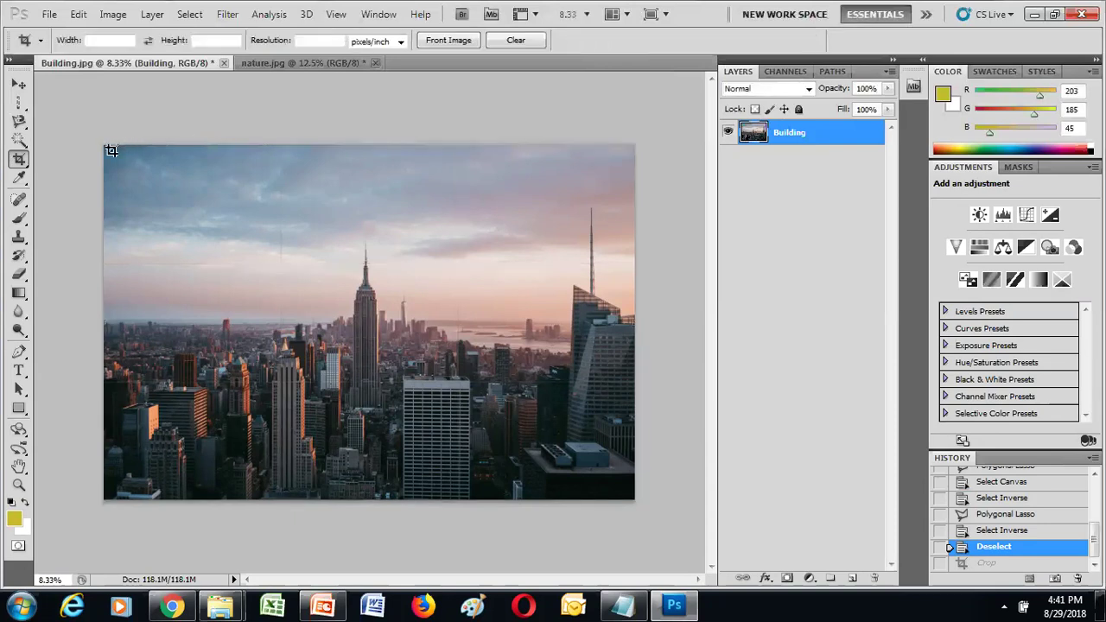
# Redraw a crop box spanning the whole skyline image, tilting it briefly
pyautogui.moveTo(104, 146); pyautogui.dragTo(628, 505)
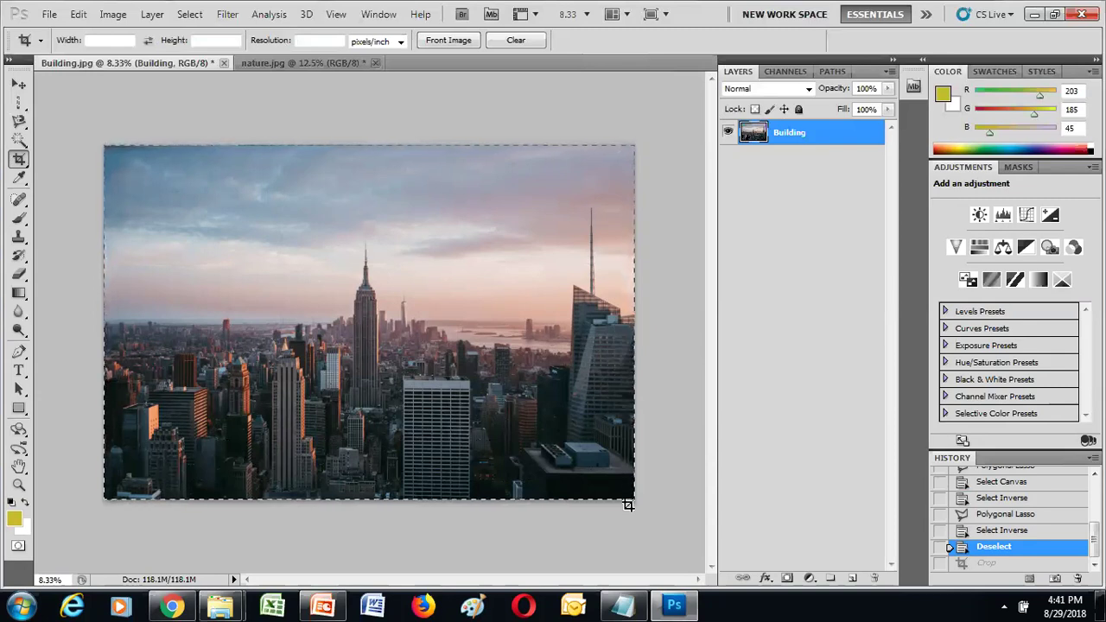
pyautogui.moveTo(628, 506); pyautogui.dragTo(634, 500)
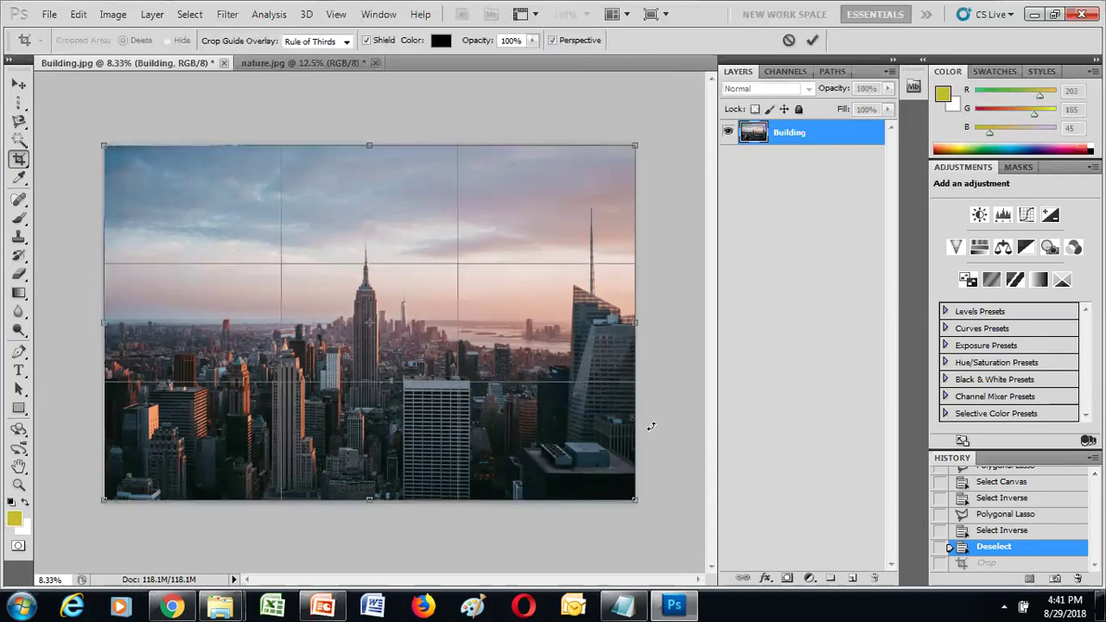
pyautogui.moveTo(662, 437); pyautogui.dragTo(673, 425)
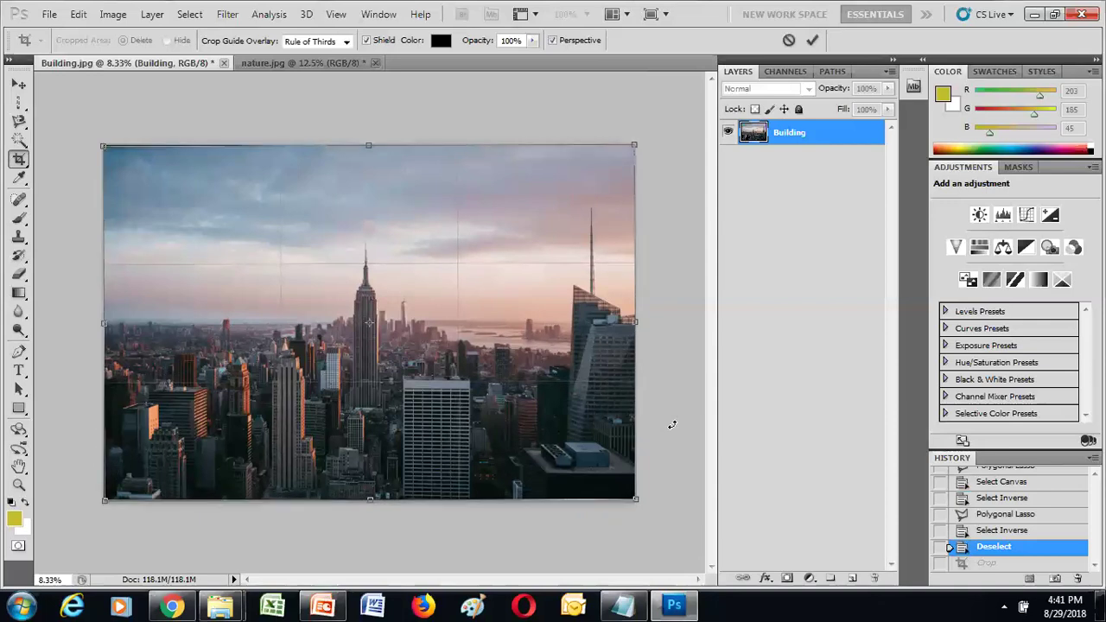
pyautogui.click(18, 84)
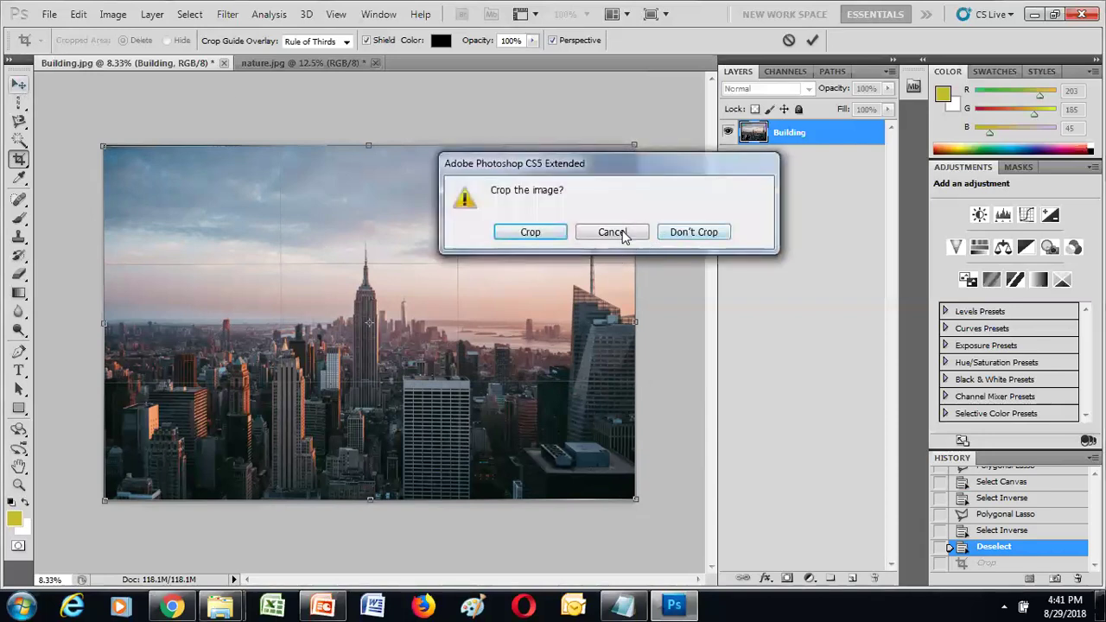
pyautogui.click(622, 233)
pyautogui.moveTo(663, 426)
pyautogui.mouseDown()
pyautogui.moveTo(668, 407)
pyautogui.moveTo(665, 430)
pyautogui.mouseUp()
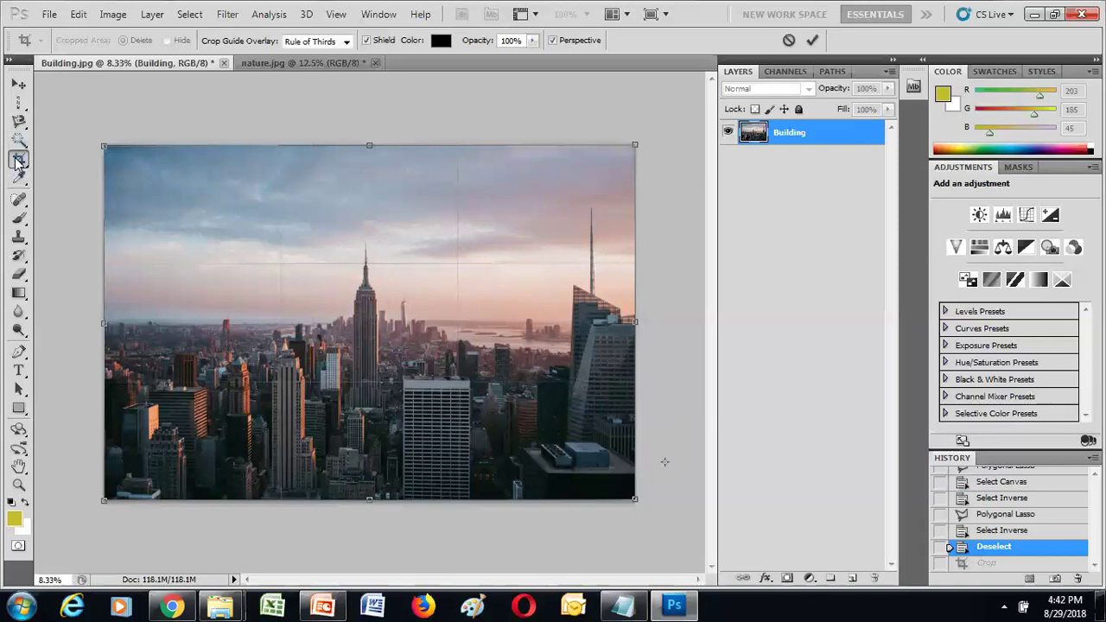
# Shift the crop box and skew its bottom-right corner inward, then back
pyautogui.moveTo(18, 159); pyautogui.dragTo(60, 156)
pyautogui.moveTo(520, 288); pyautogui.dragTo(429, 282)
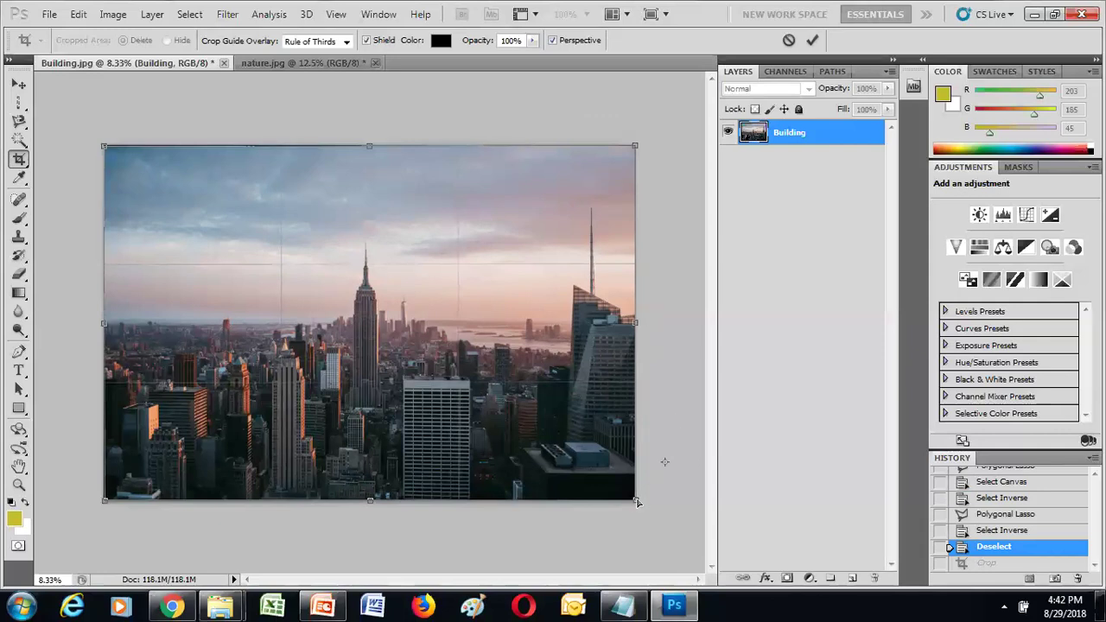
pyautogui.moveTo(637, 502); pyautogui.dragTo(629, 494)
pyautogui.moveTo(619, 493); pyautogui.dragTo(555, 396)
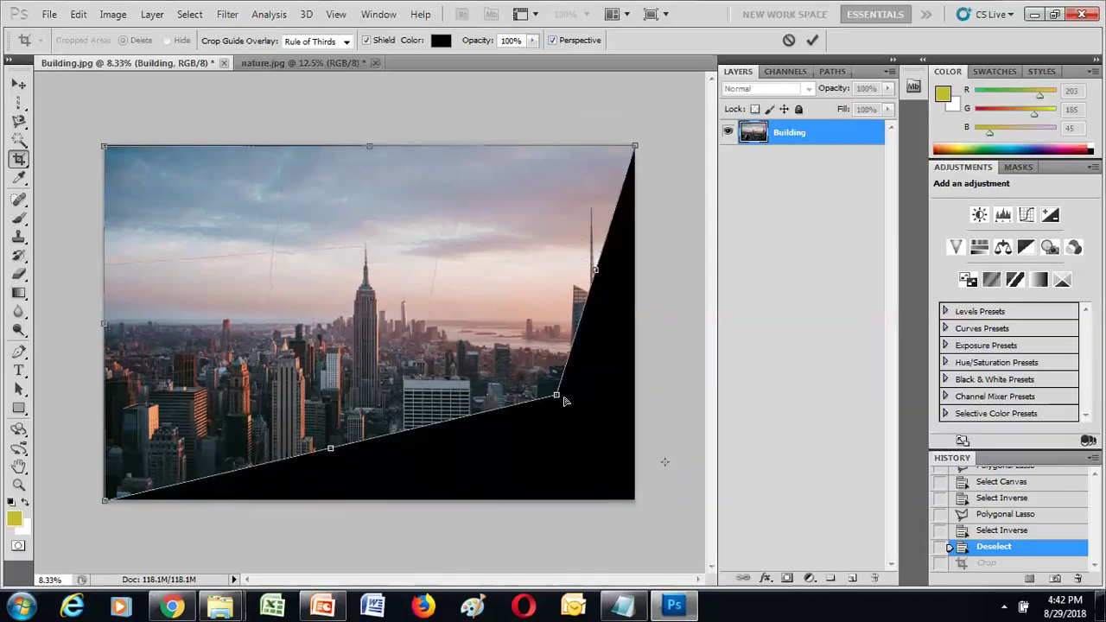
pyautogui.moveTo(556, 397); pyautogui.dragTo(636, 500)
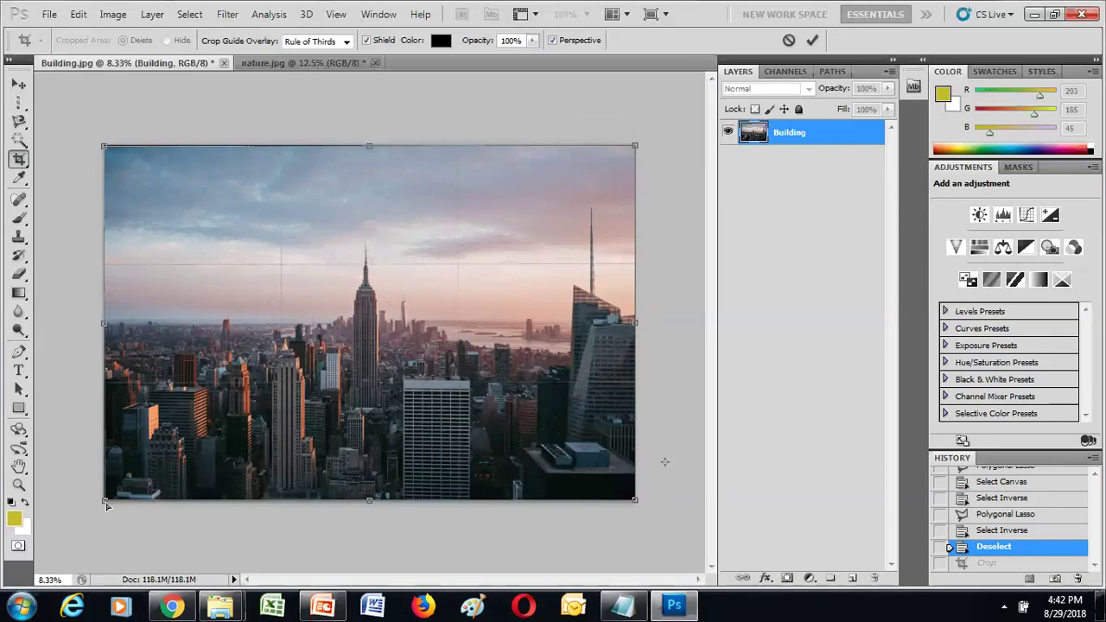
# Skew the left crop corners inward and back, then rotate the box to about 14 degrees
pyautogui.moveTo(104, 500); pyautogui.dragTo(159, 467)
pyautogui.moveTo(104, 147)
pyautogui.mouseDown()
pyautogui.moveTo(143, 191)
pyautogui.moveTo(104, 147)
pyautogui.mouseUp()
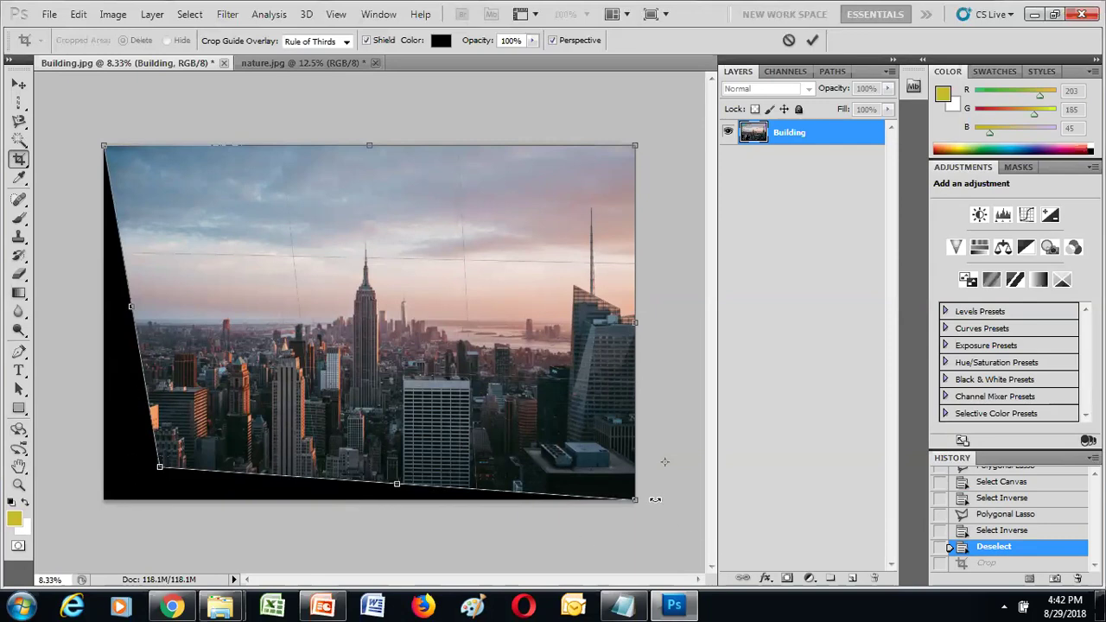
pyautogui.moveTo(160, 469); pyautogui.dragTo(104, 499)
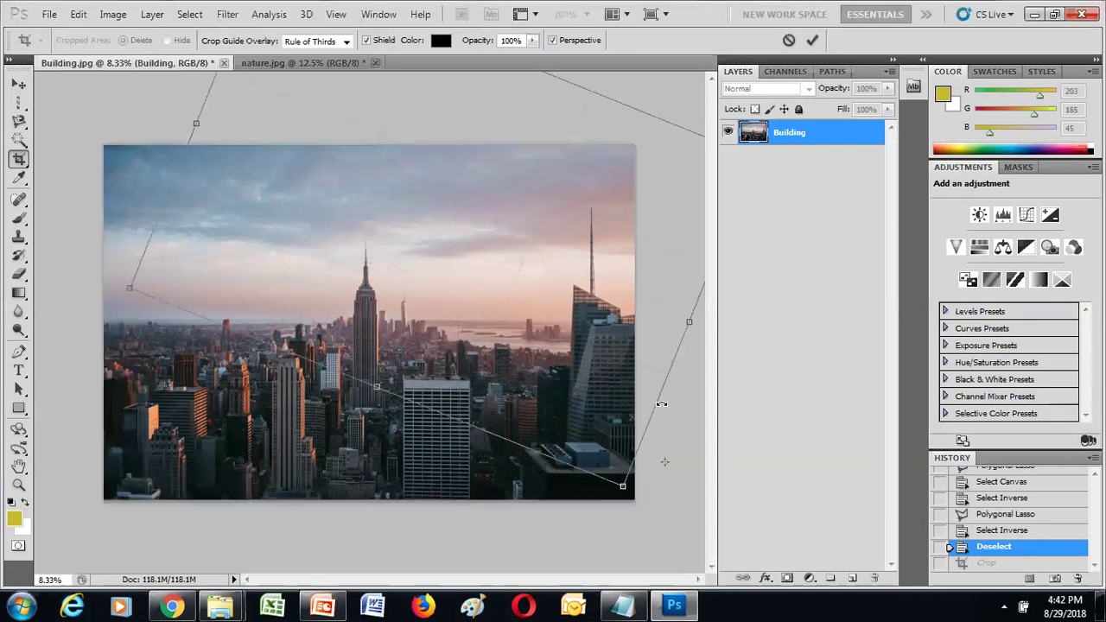
pyautogui.moveTo(655, 439); pyautogui.dragTo(636, 392)
pyautogui.moveTo(629, 515)
pyautogui.mouseDown()
pyautogui.moveTo(681, 386)
pyautogui.moveTo(644, 372)
pyautogui.mouseUp()
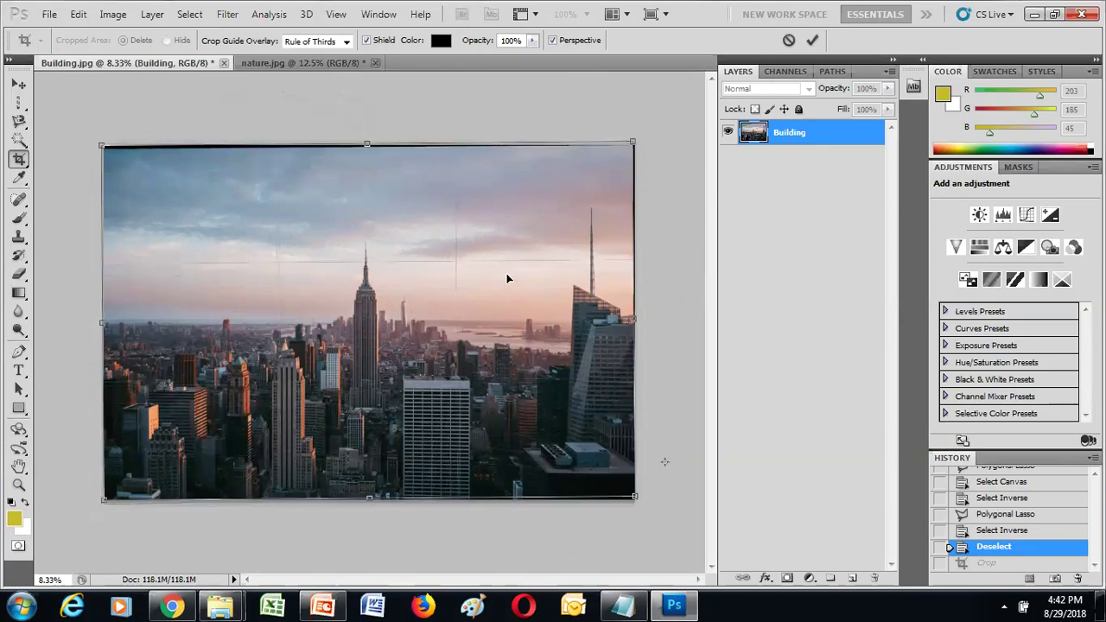
pyautogui.rightClick(17, 163)
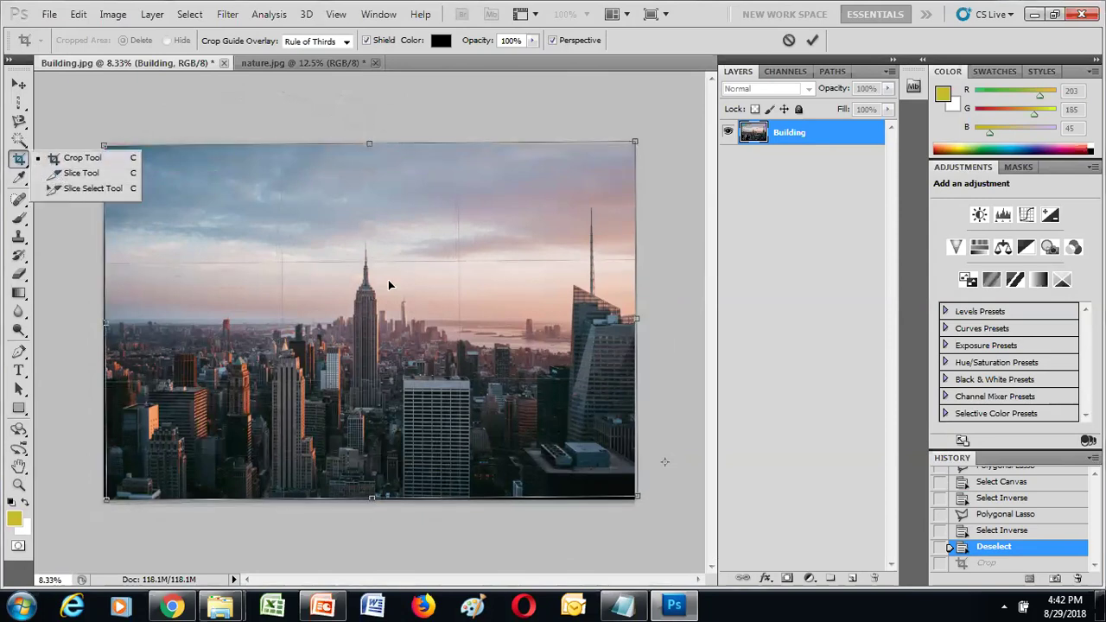
pyautogui.click(653, 335)
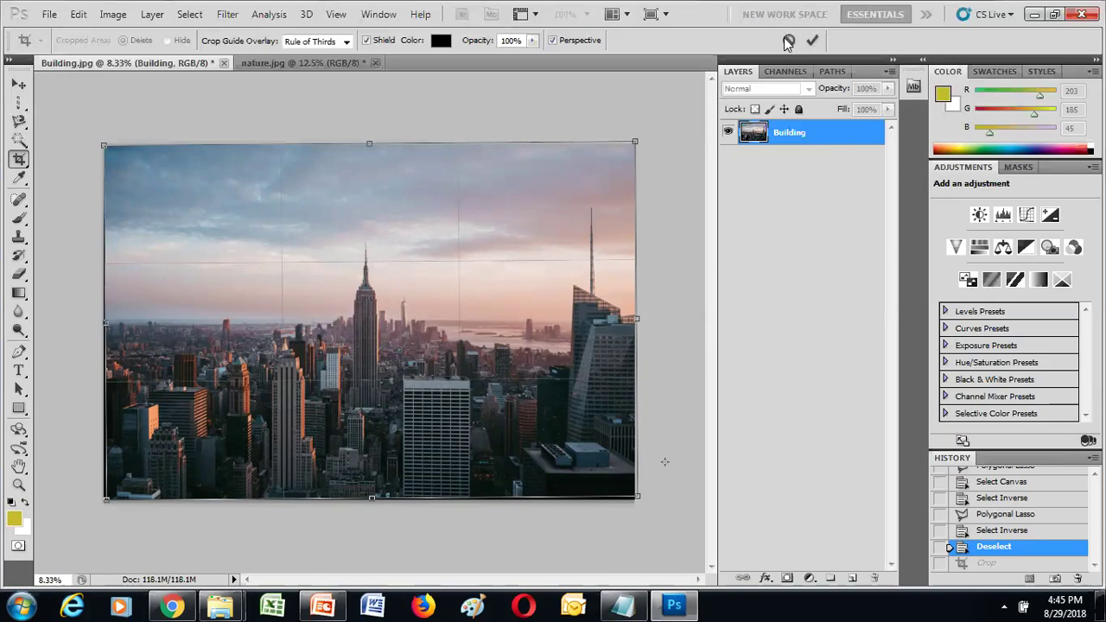
pyautogui.click(789, 42)
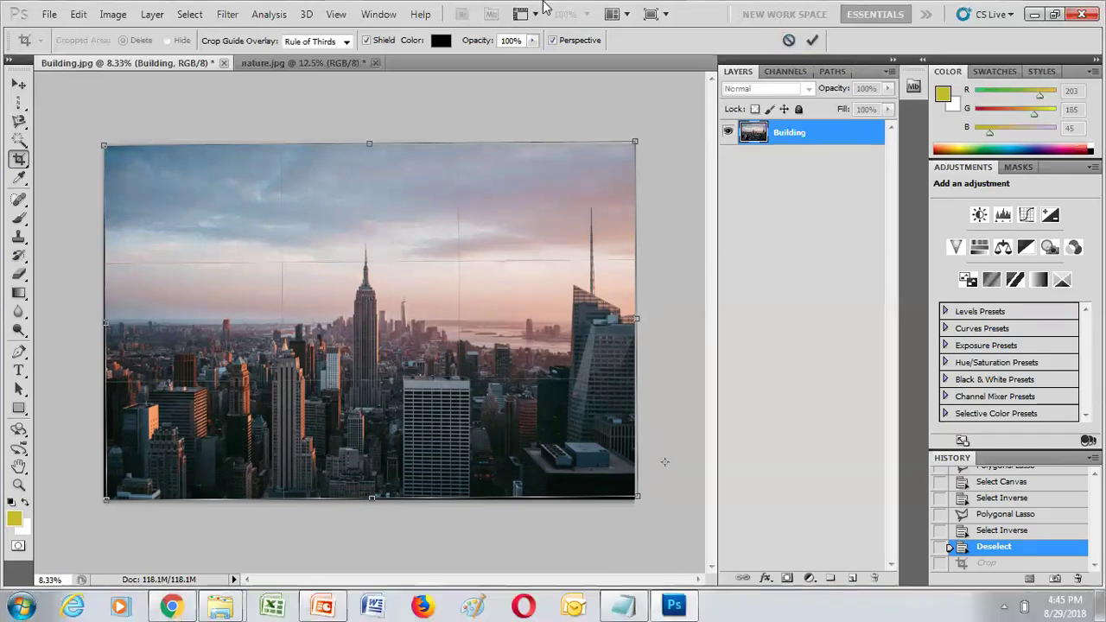